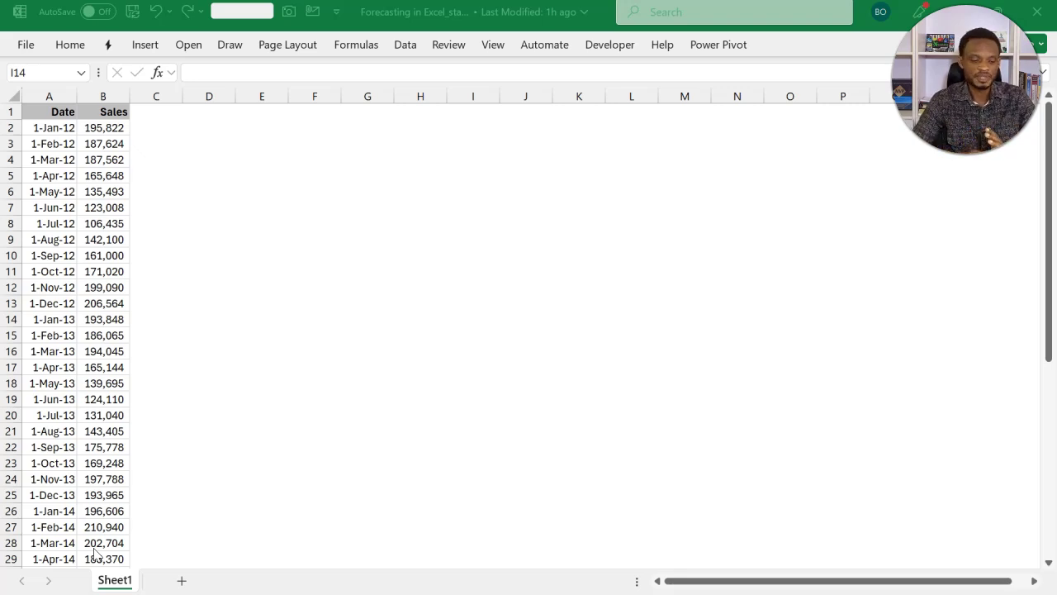
Select A1:B49, covering the Date and Sales headers and all monthly values
click(53, 135)
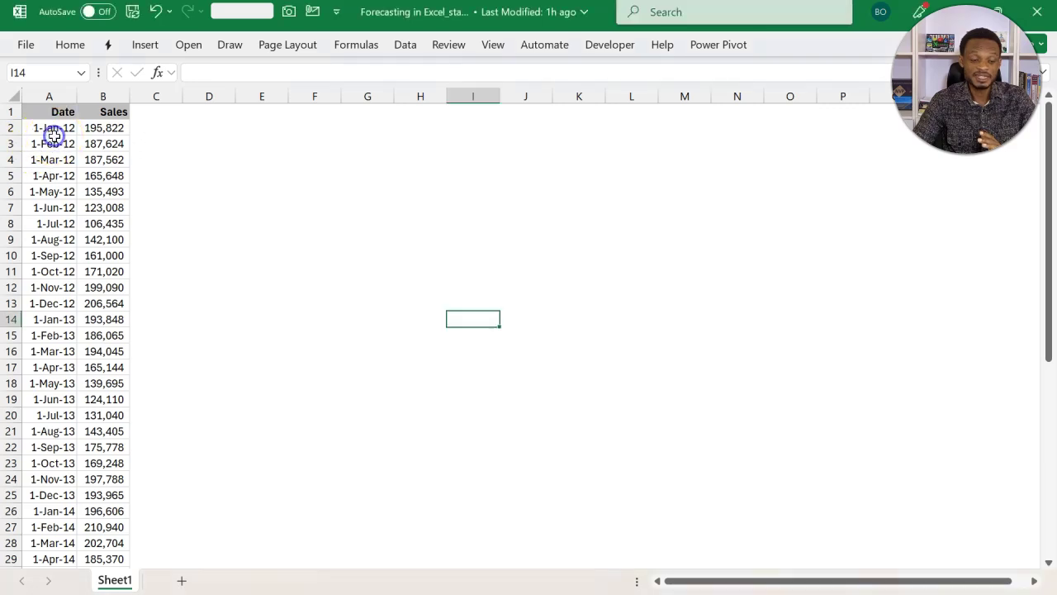
click(53, 140)
click(50, 111)
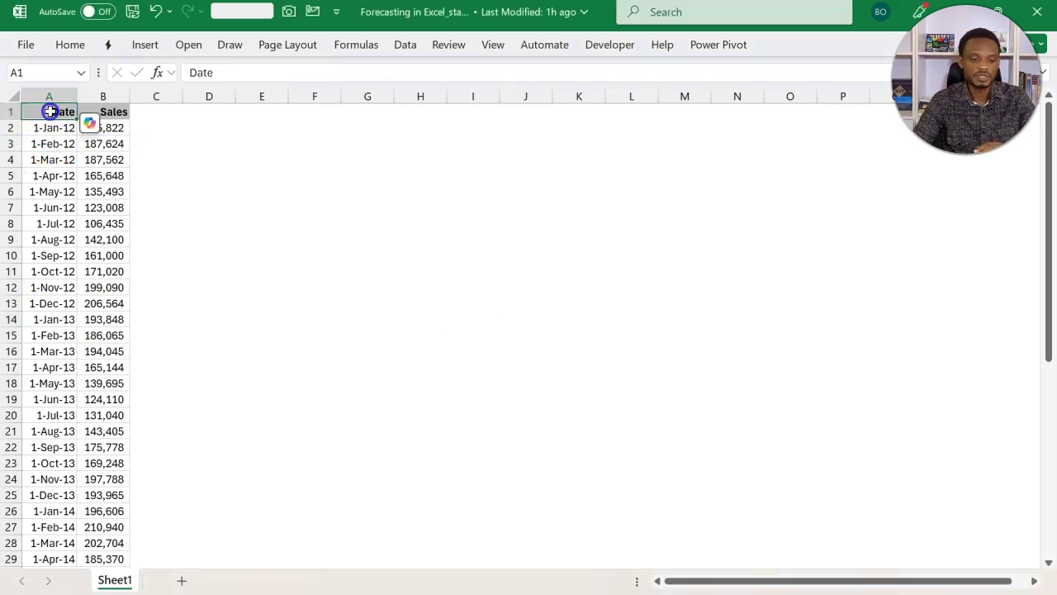
drag(49, 111, 124, 565)
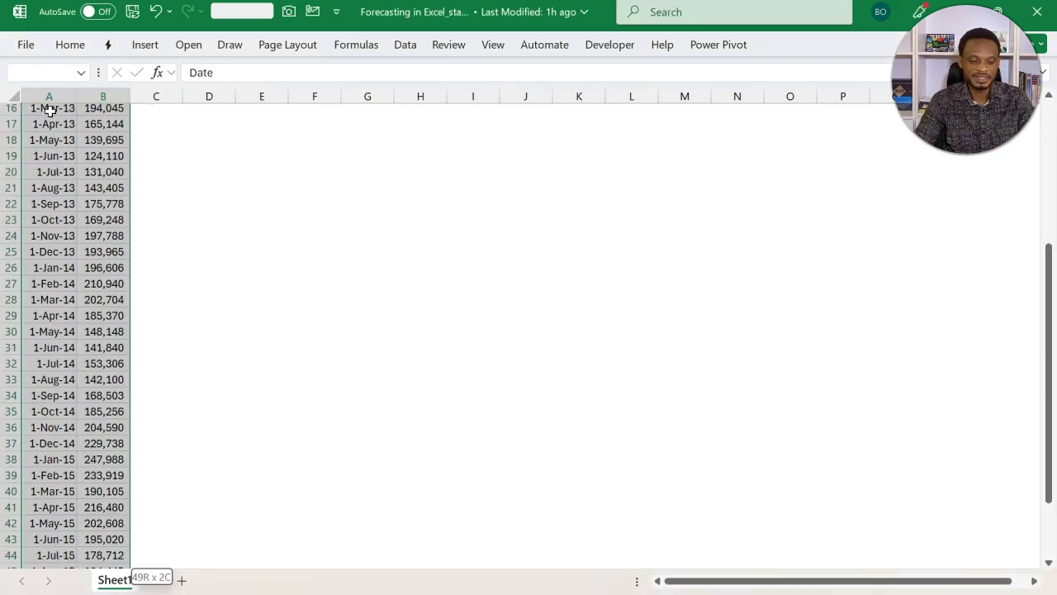
scroll(50, 108, down, 2)
scroll(87, 153, up, 7)
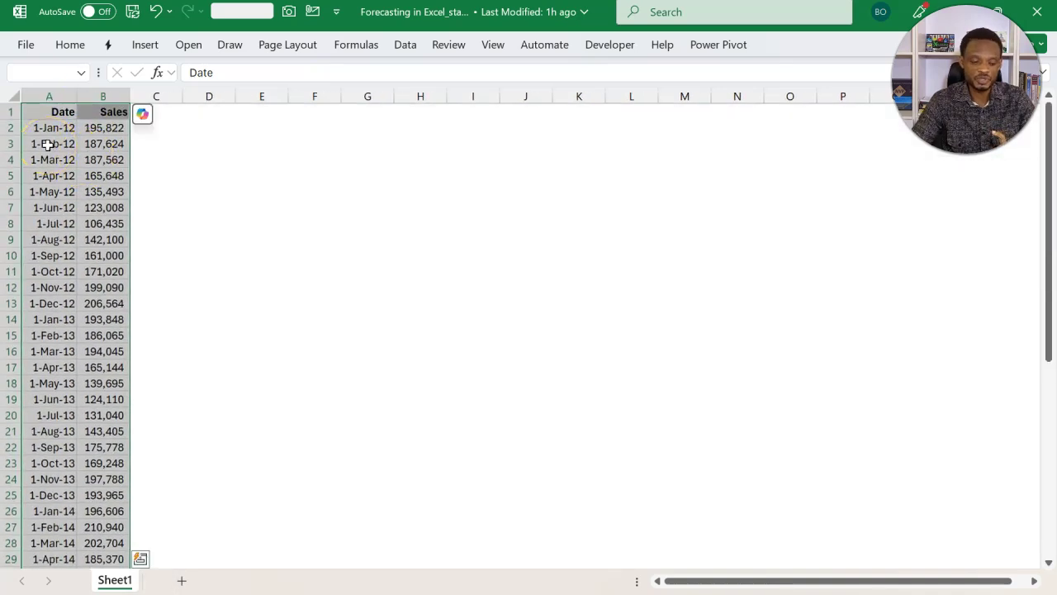
scroll(48, 144, down, 10)
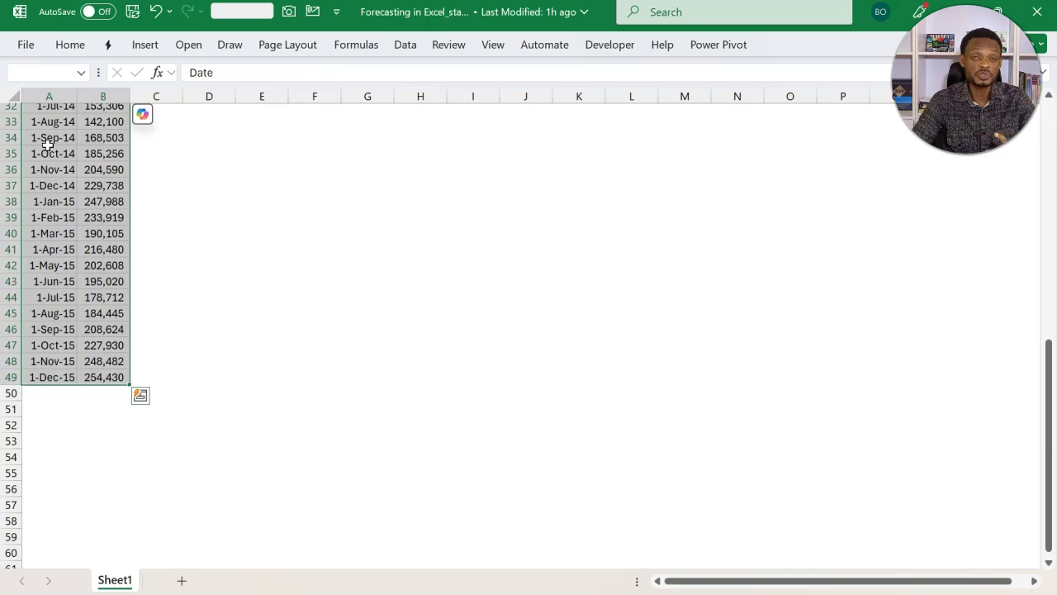
scroll(48, 144, up, 10)
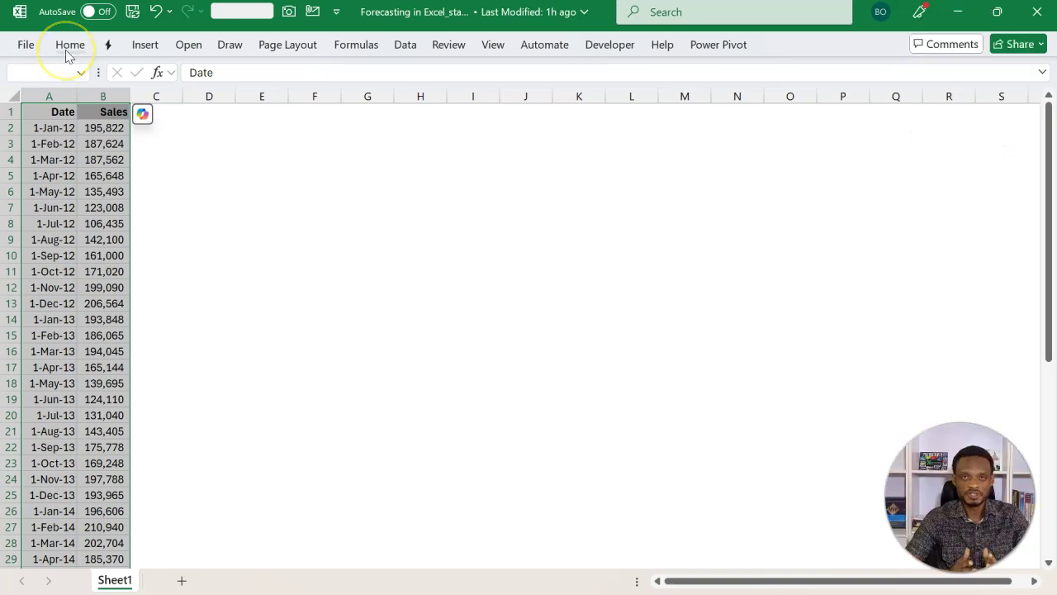
Open Forecast Sheet from the Data tab to preview the Sales forecast through 12/1/2017
click(404, 46)
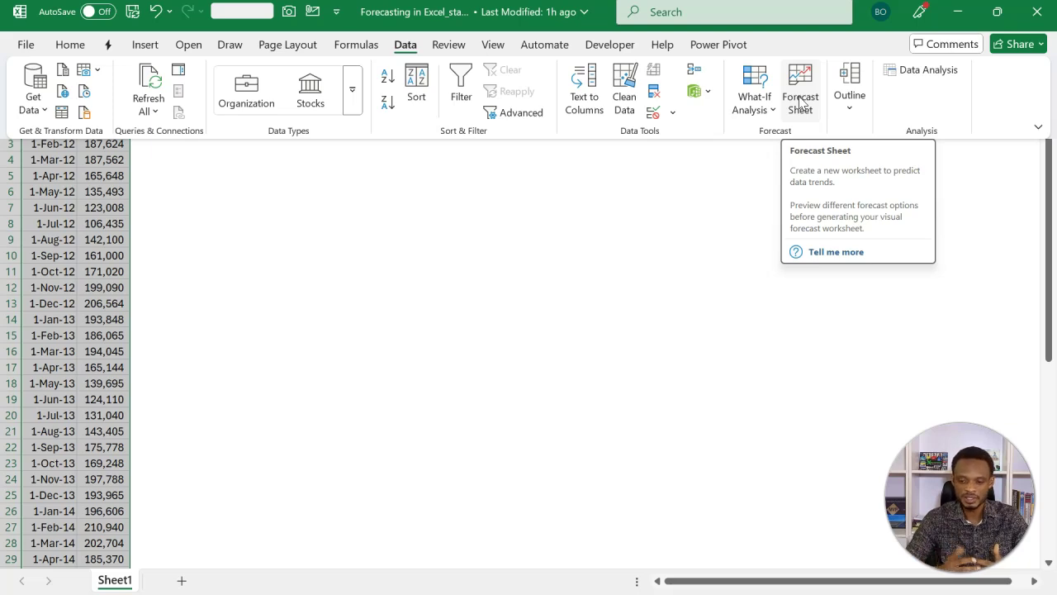
click(801, 101)
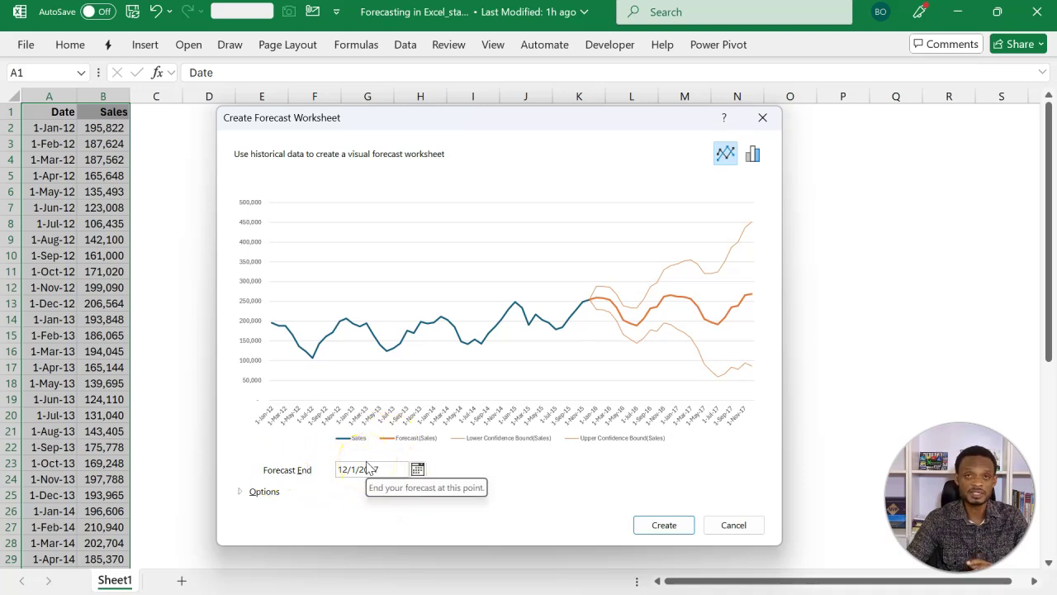
click(367, 469)
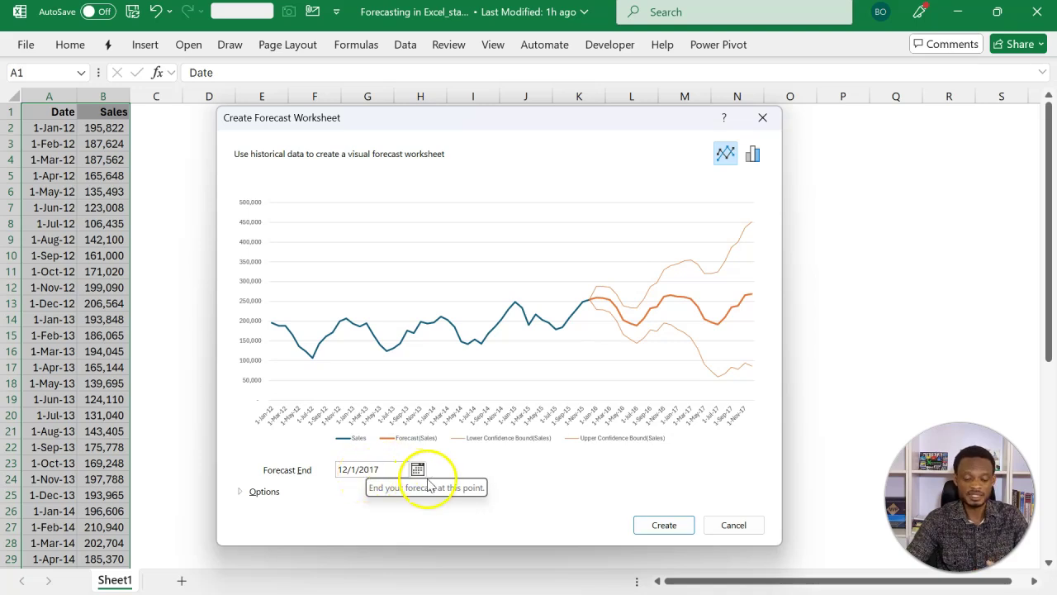
Expand forecast Options to show the 12/1/2015 start, 95% confidence and A1:A49/B1:B49 ranges
click(240, 491)
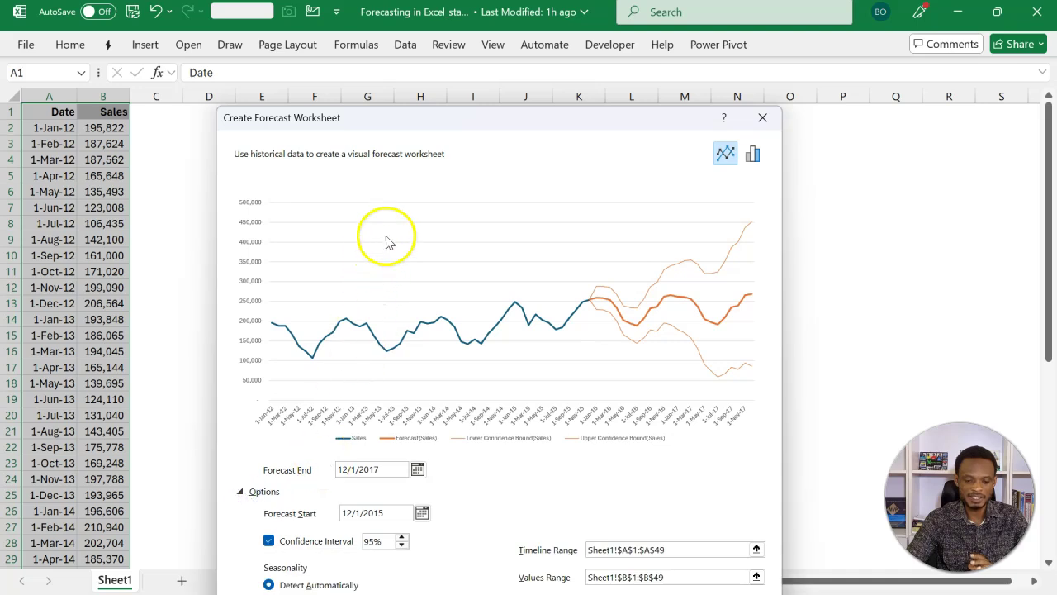
drag(472, 122, 503, 15)
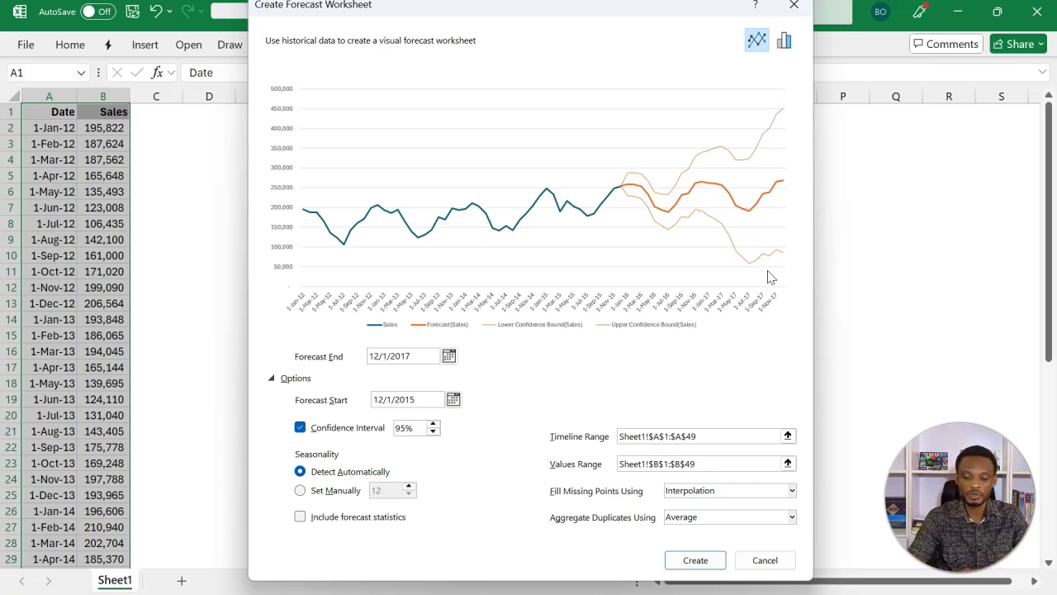
click(764, 208)
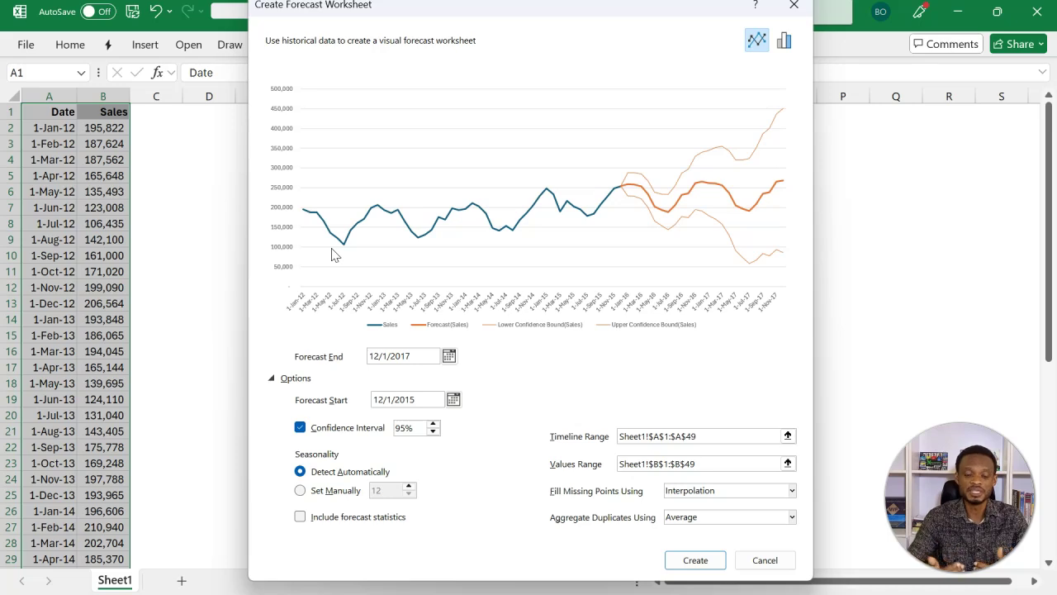
click(348, 191)
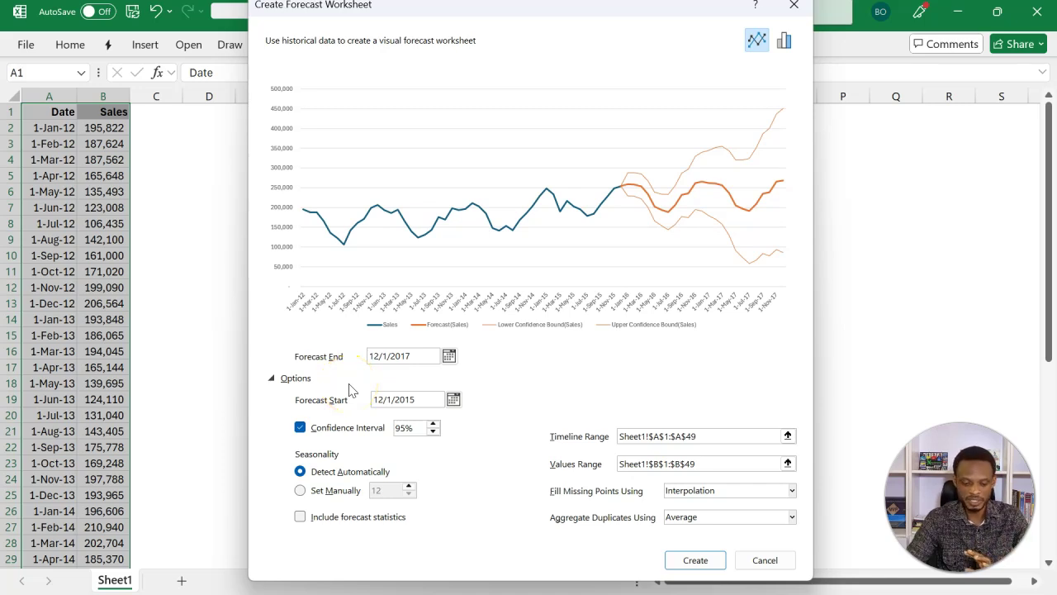
Tick Include forecast statistics and confirm Interpolation fill and Average aggregation for duplicates
click(302, 520)
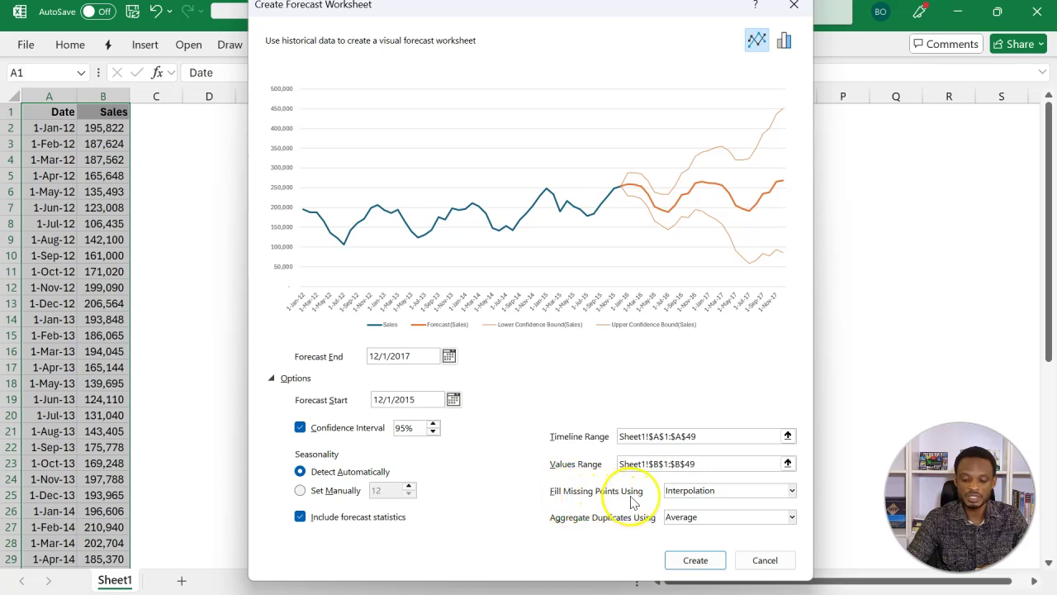
click(795, 492)
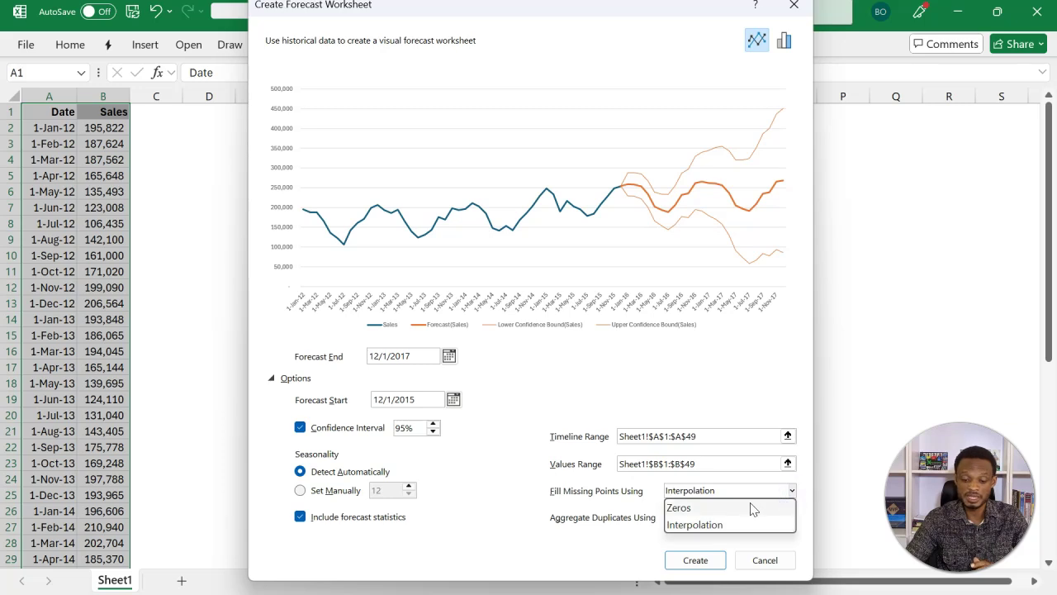
click(745, 478)
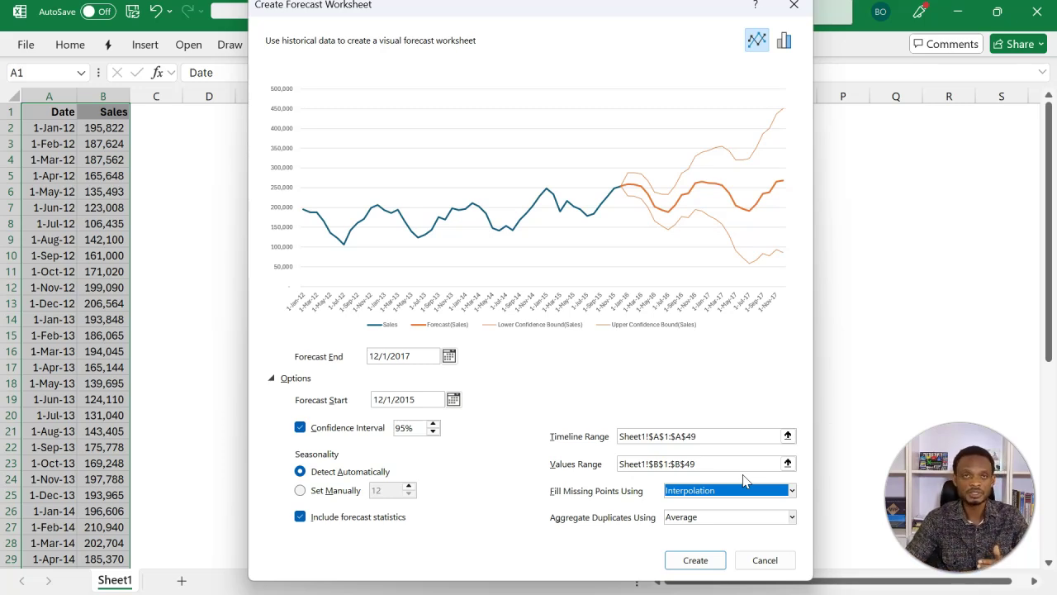
click(791, 492)
click(792, 491)
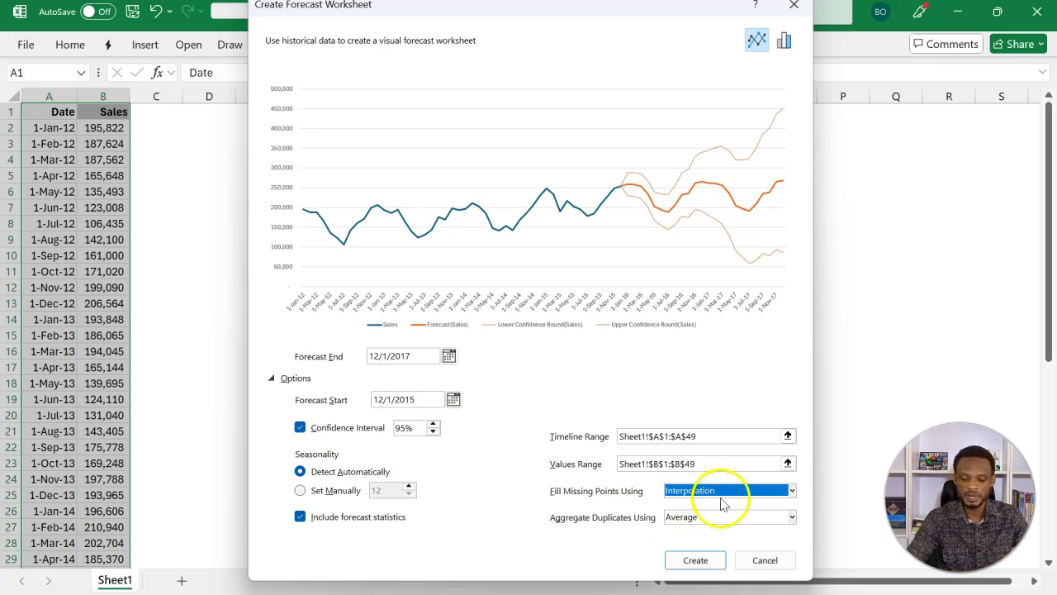
click(791, 518)
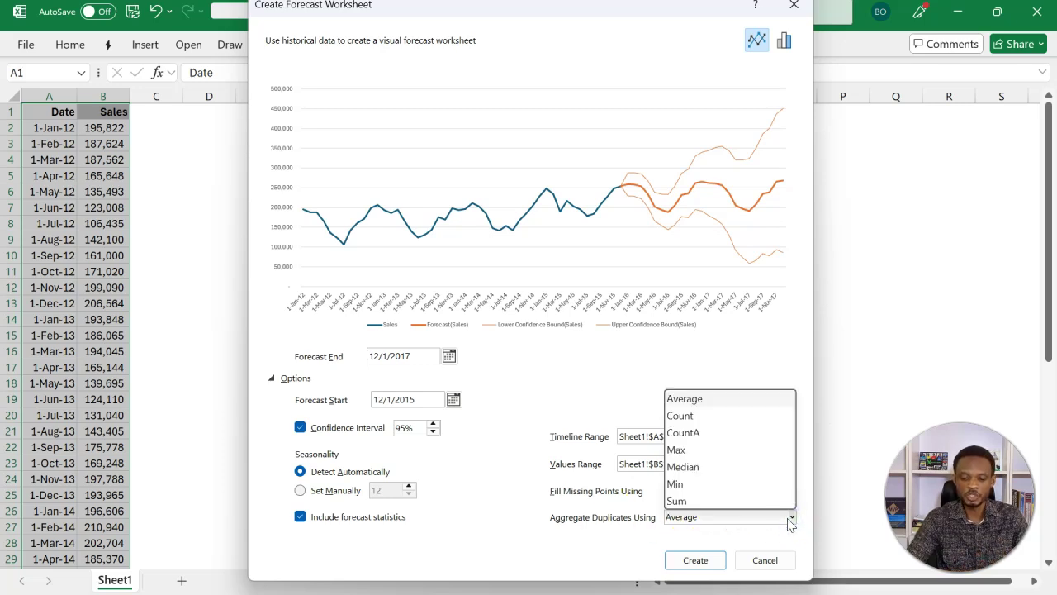
click(790, 521)
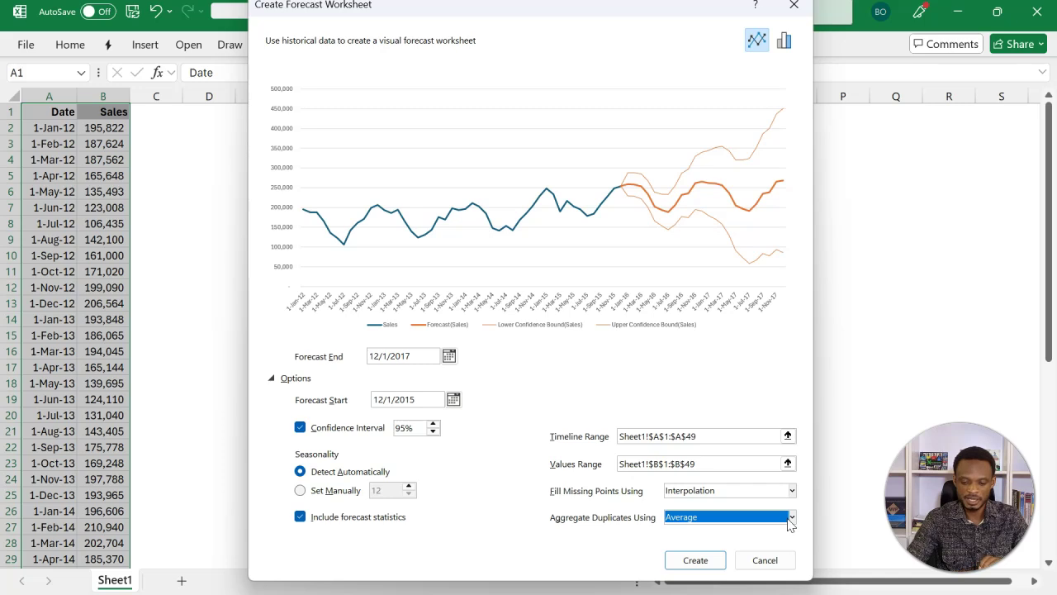
Create the forecast sheet, autofit column H for MAE, and place the chart right of the table
click(696, 561)
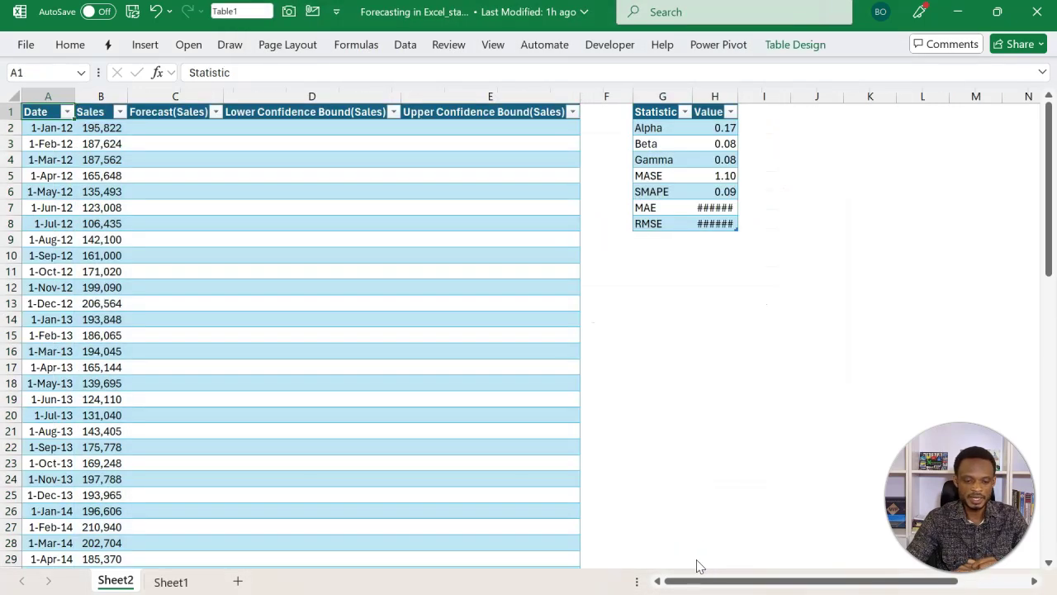
double_click(740, 101)
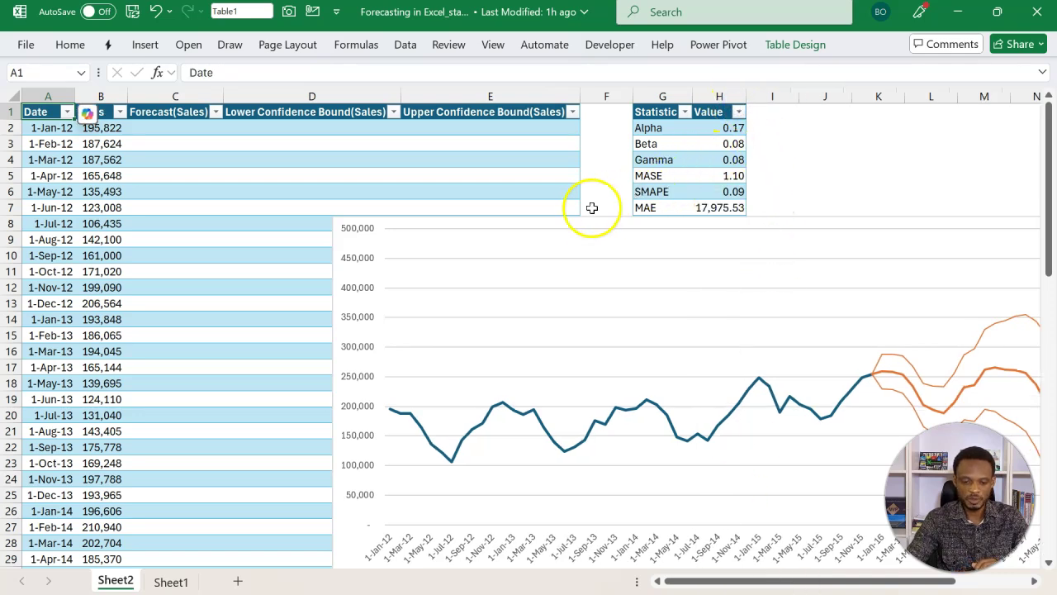
drag(576, 221, 341, 141)
drag(98, 326, 290, 347)
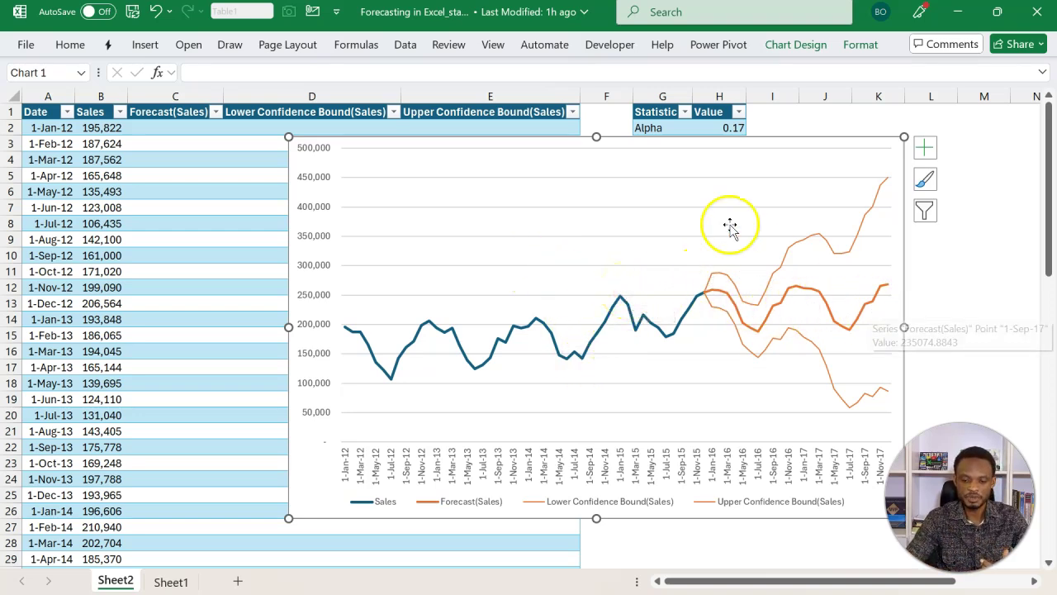
drag(656, 146, 970, 135)
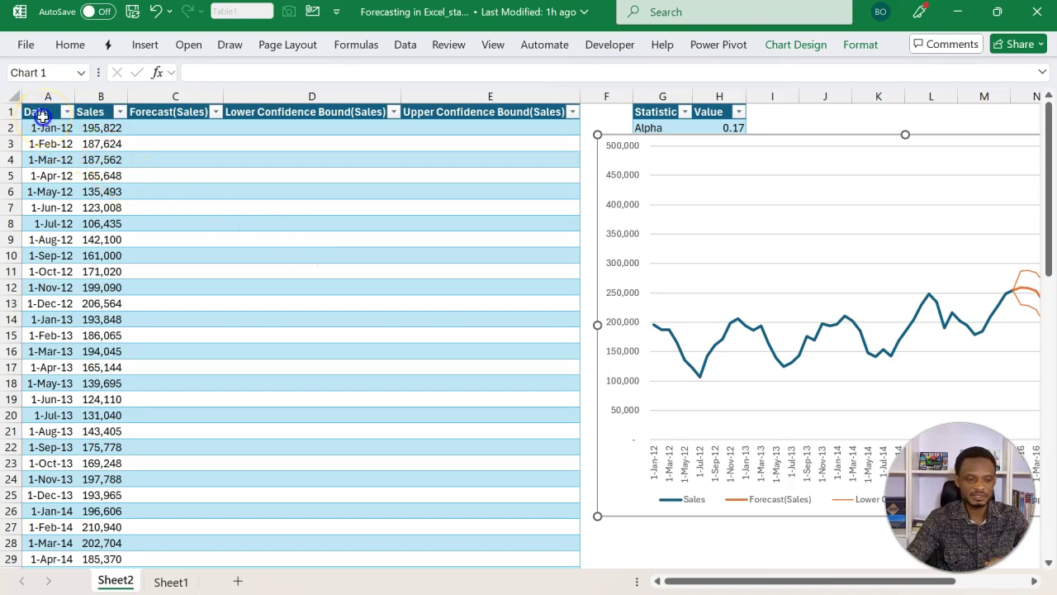
click(43, 115)
click(91, 129)
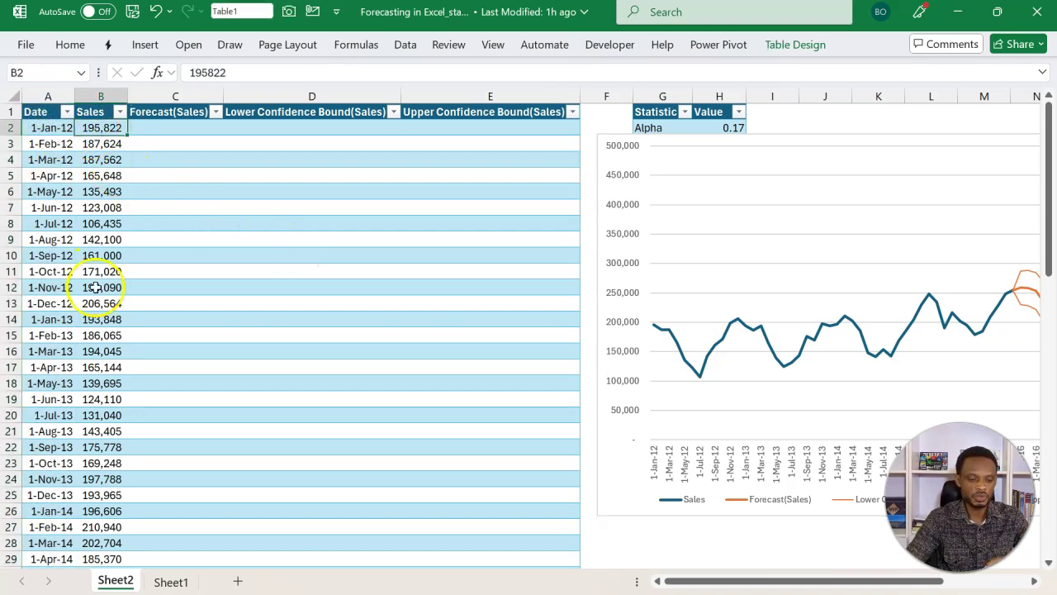
click(149, 288)
key(ctrl+Down)
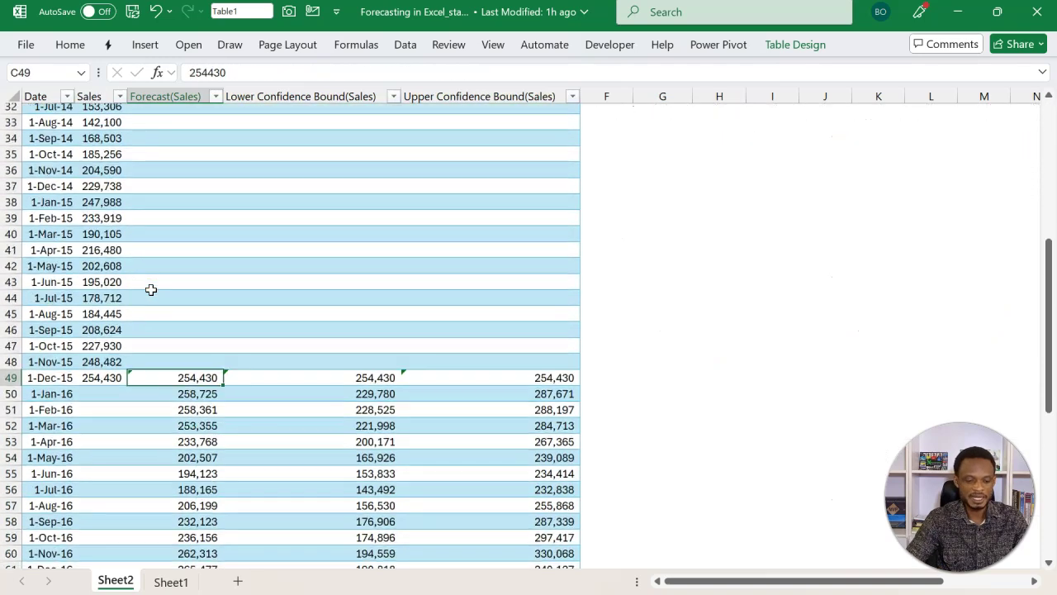
click(90, 378)
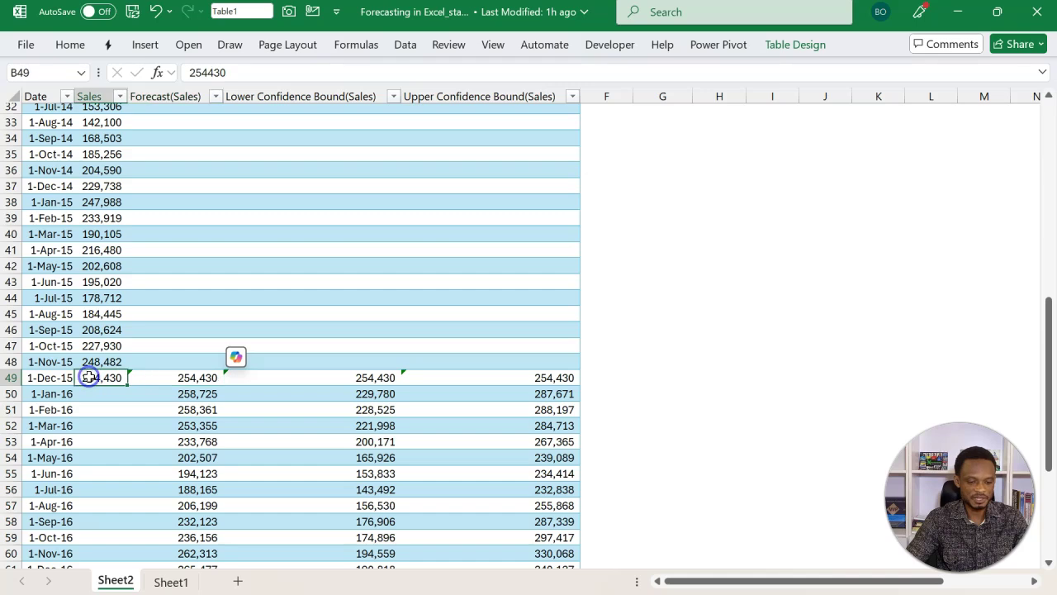
click(164, 377)
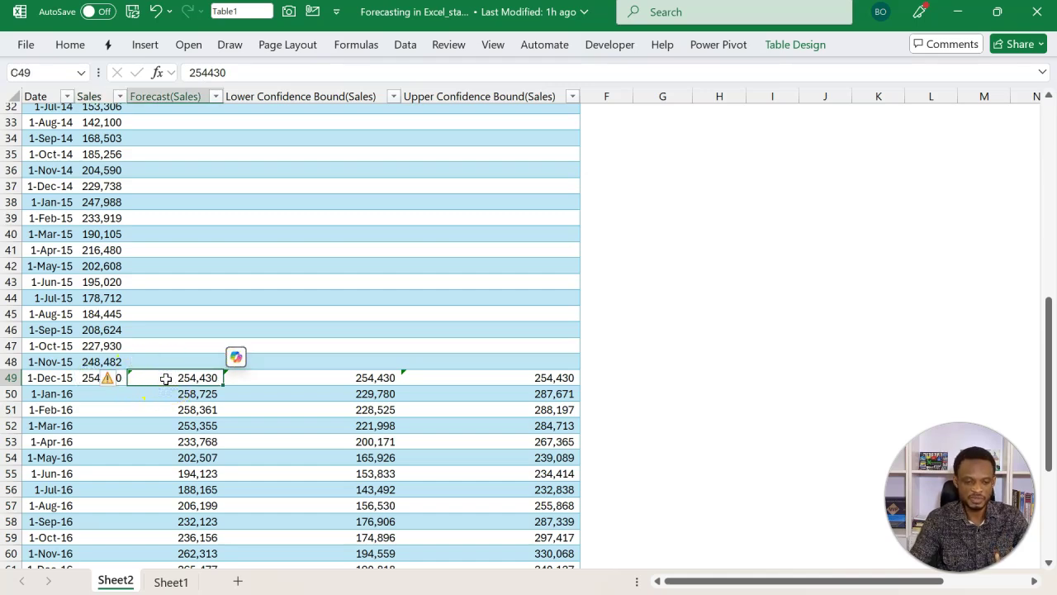
click(72, 379)
click(91, 378)
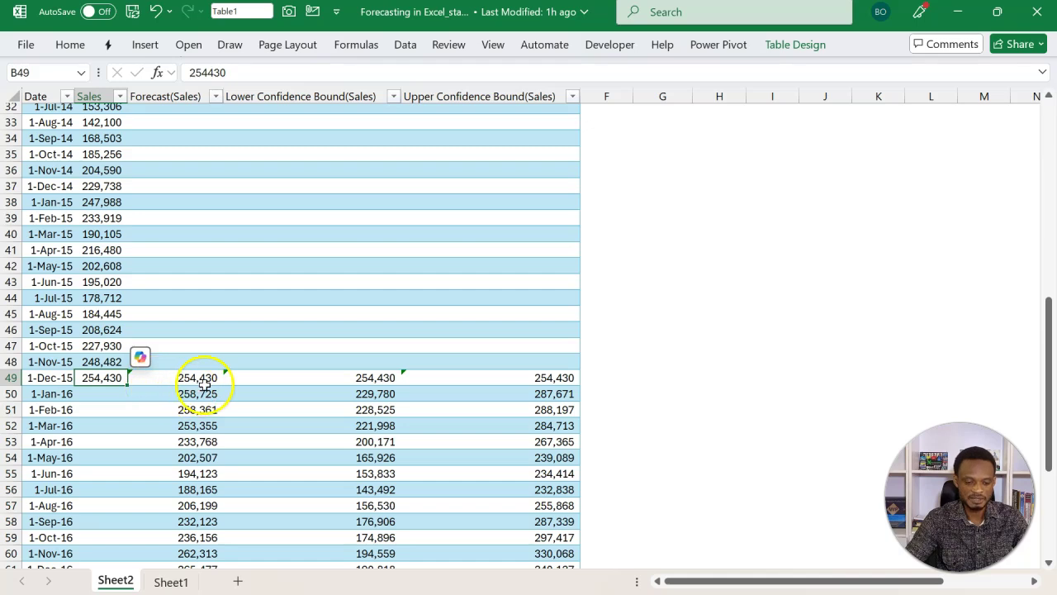
drag(200, 378, 299, 378)
click(333, 378)
click(501, 389)
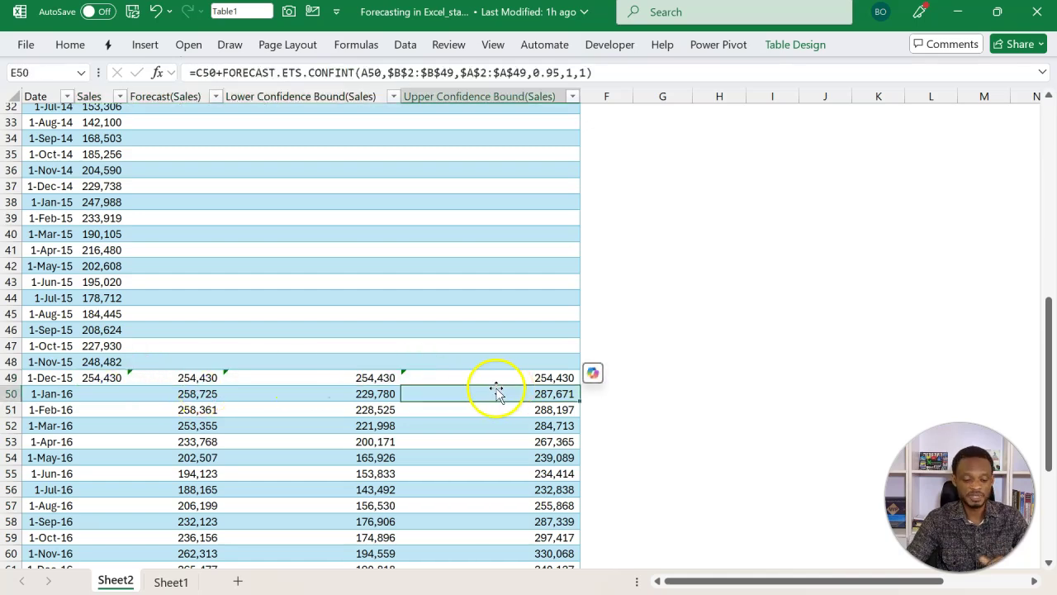
click(199, 394)
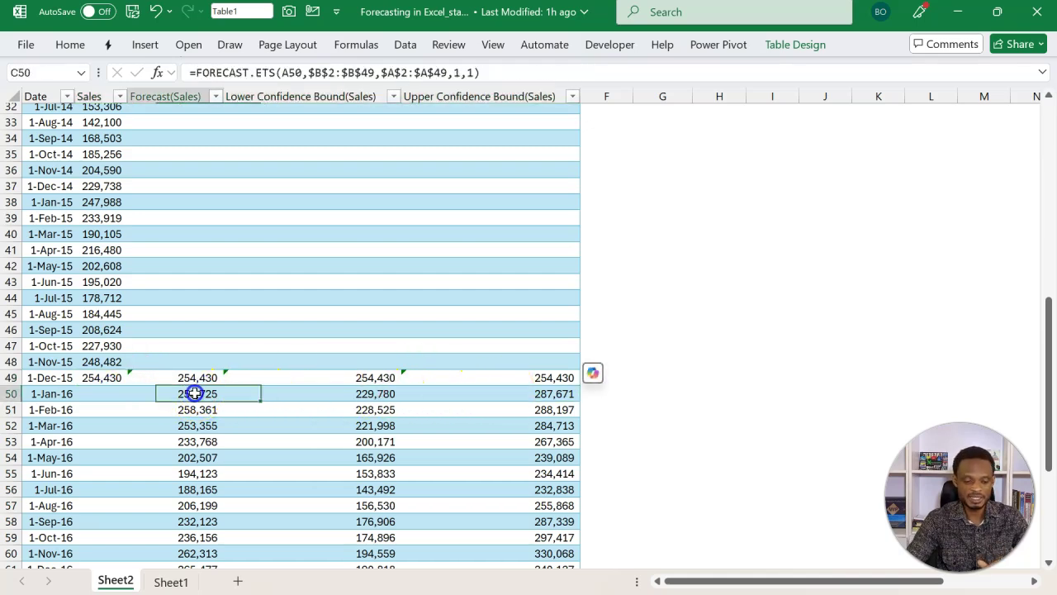
click(366, 401)
click(549, 392)
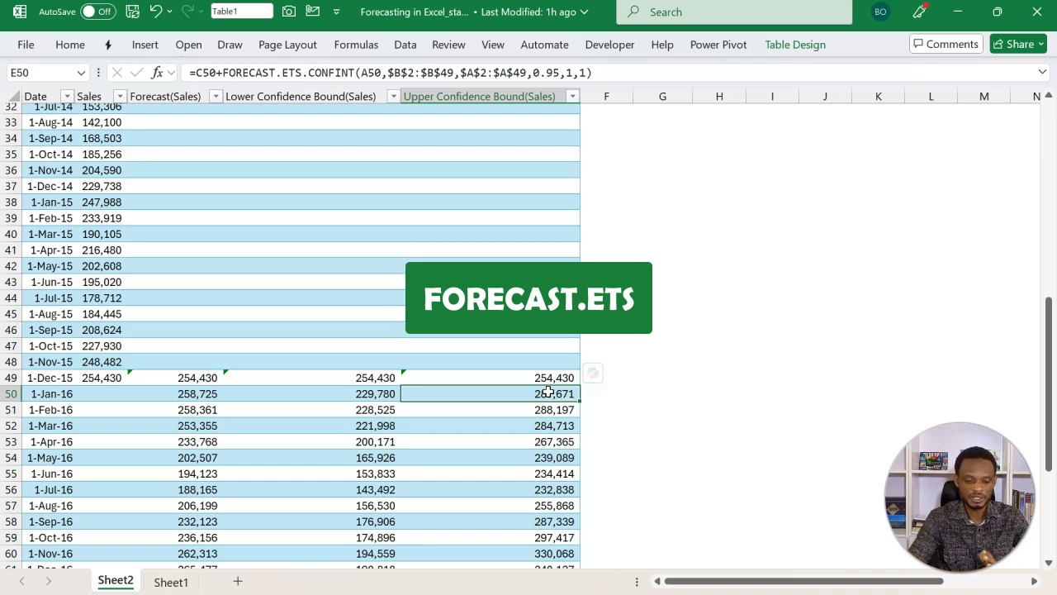
click(212, 396)
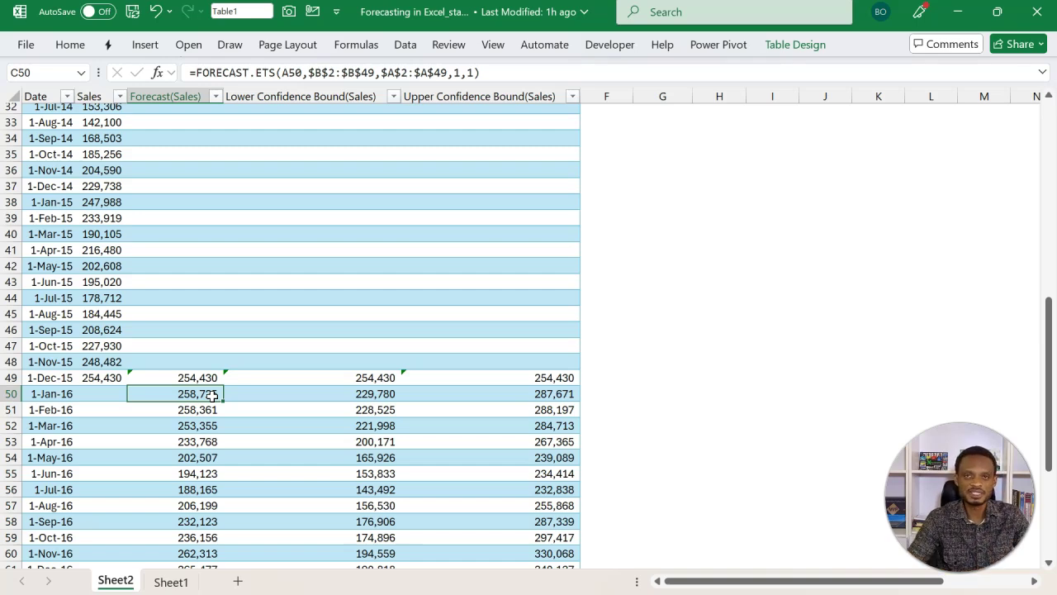
click(352, 393)
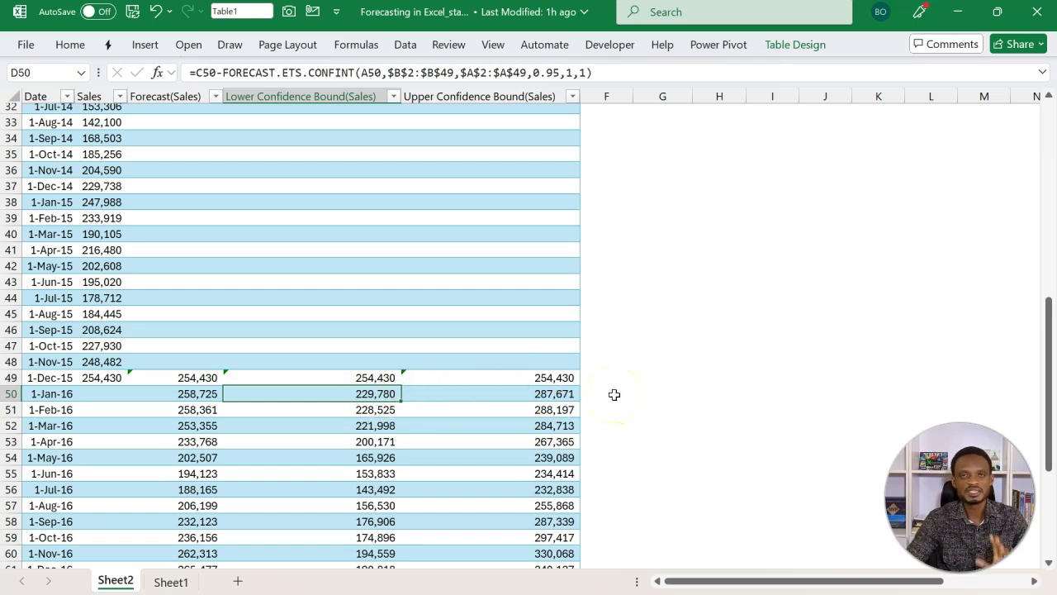
click(653, 389)
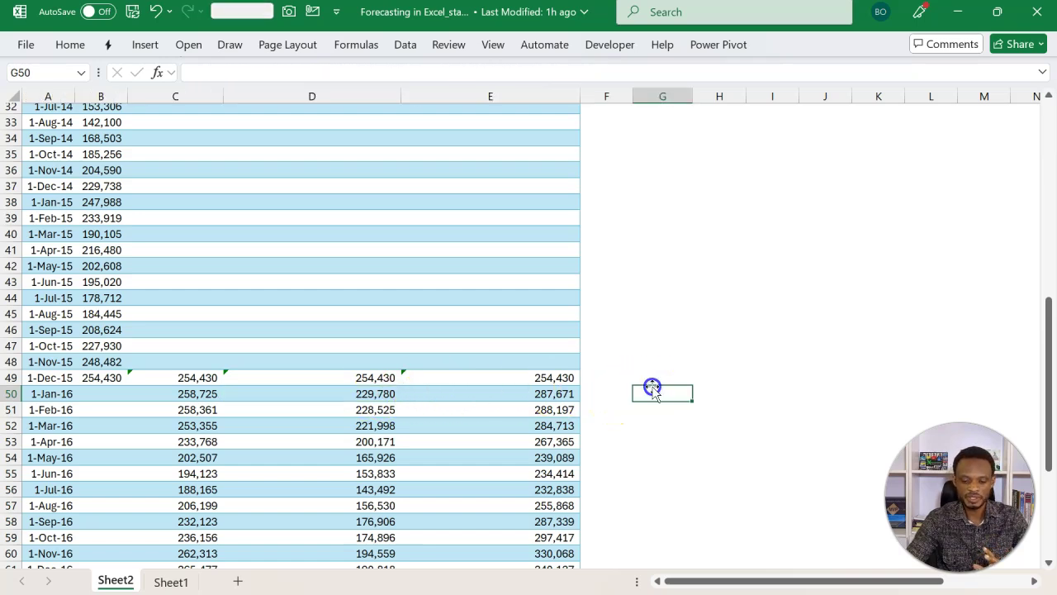
click(201, 394)
key(ctrl+shift+Down)
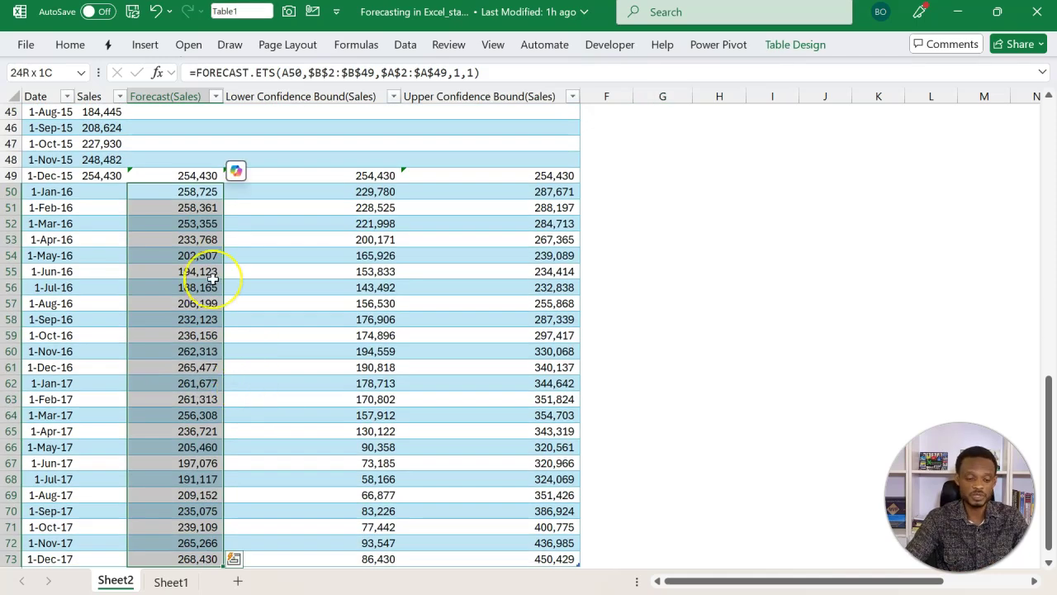
scroll(212, 278, up, 6)
scroll(212, 278, down, 2)
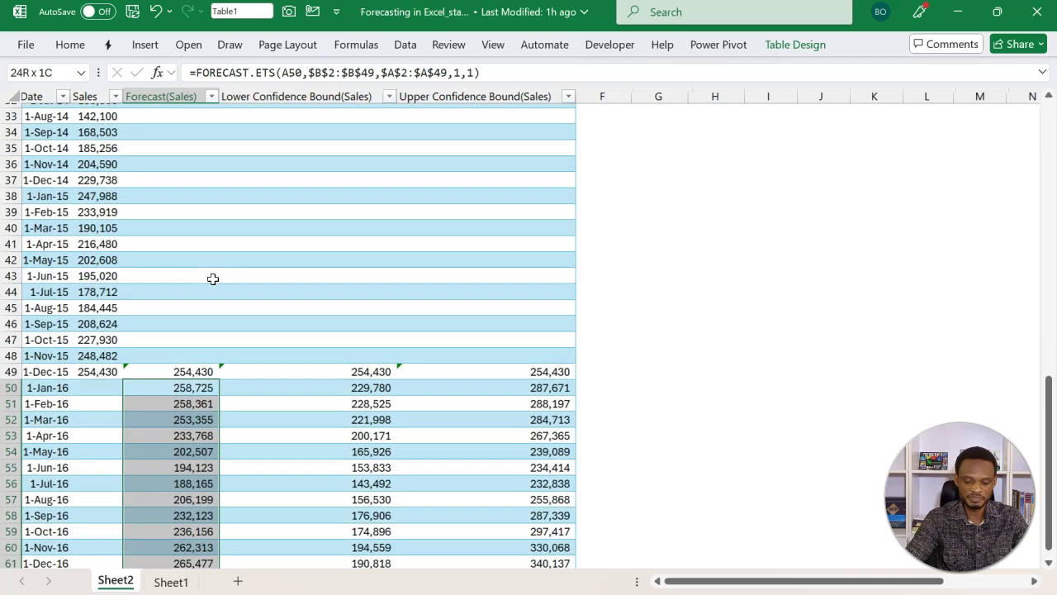
In G50, start a FORECAST.ETS formula targeting A50 with absolute sales range $B$2:$B$49
click(647, 386)
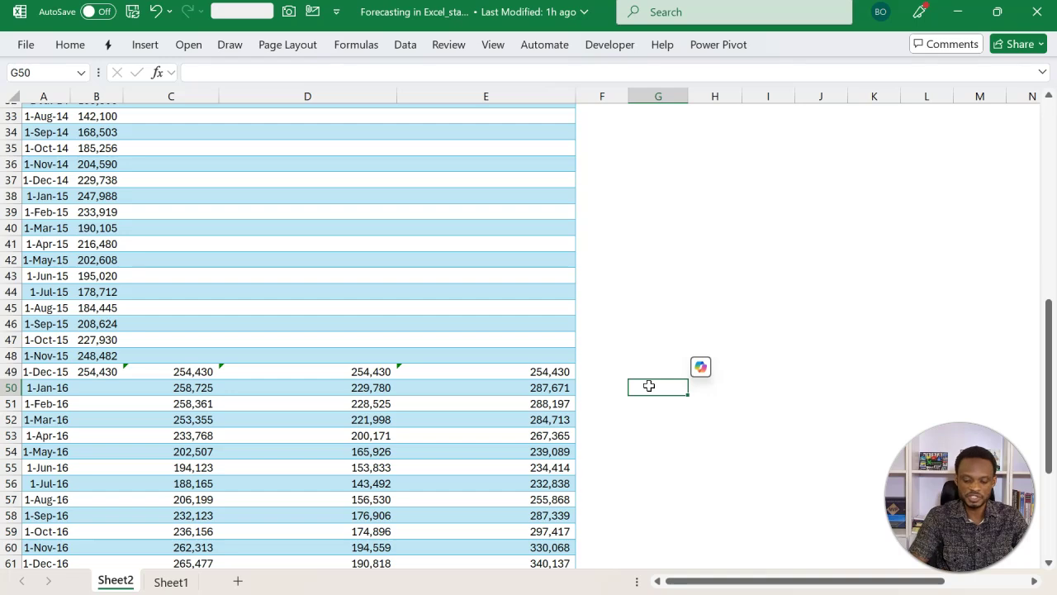
text(=for)
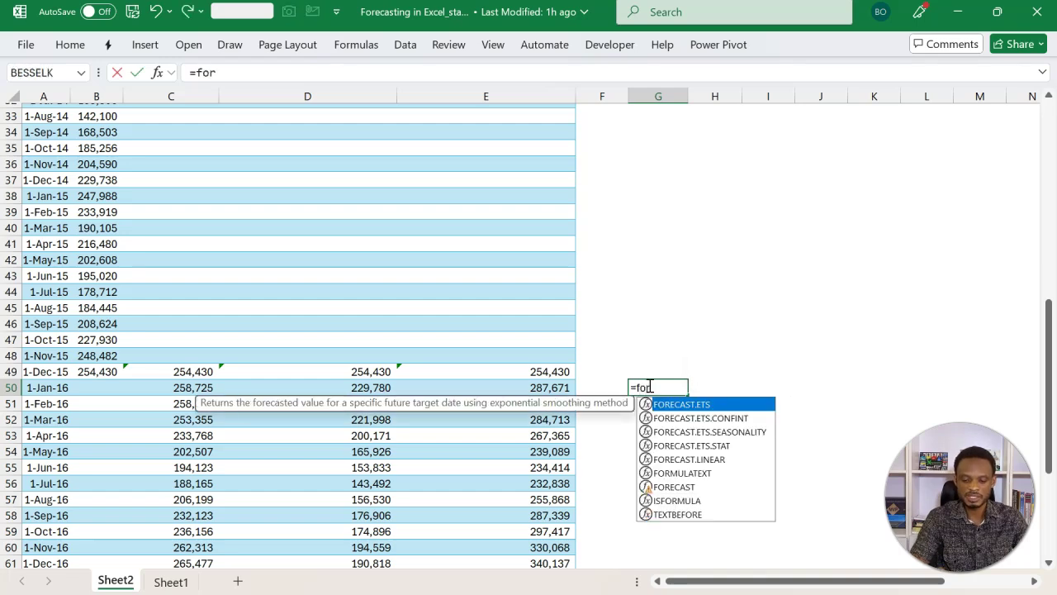
key(Down)
key(Down)
key(Up)
key(Up)
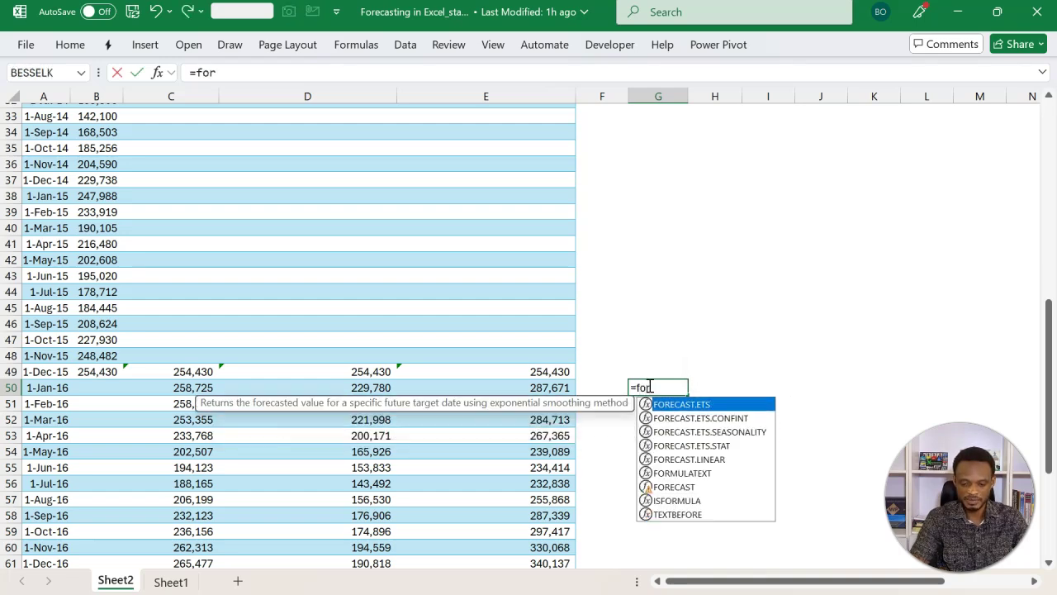
key(Tab)
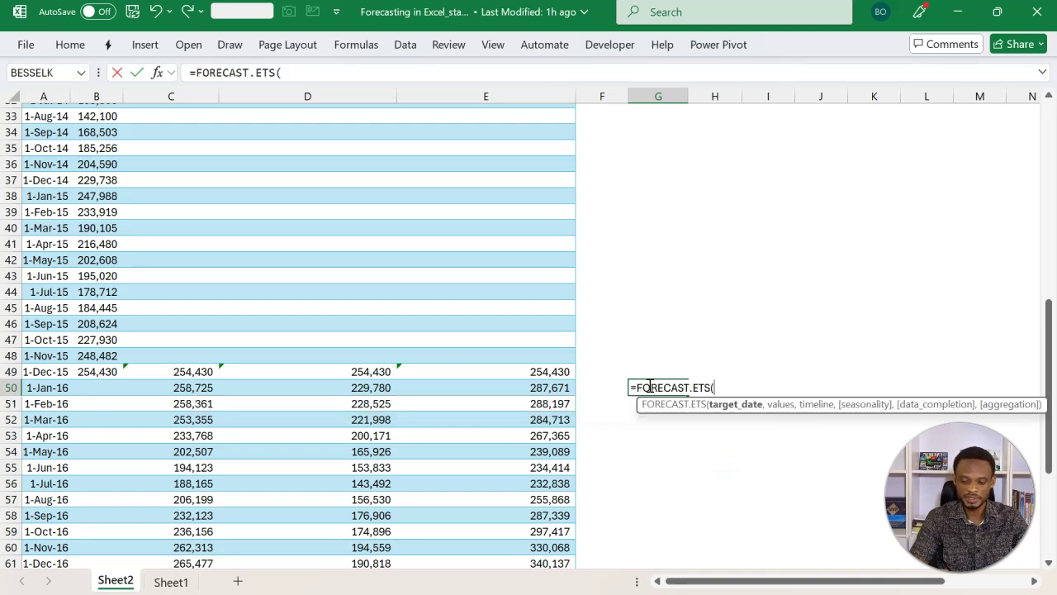
click(62, 389)
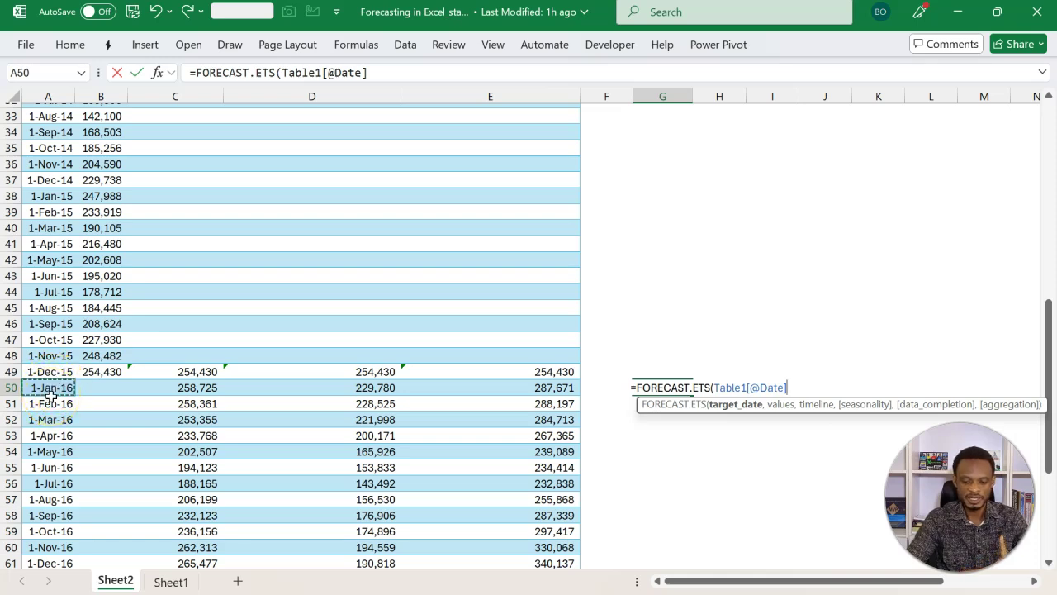
text(,)
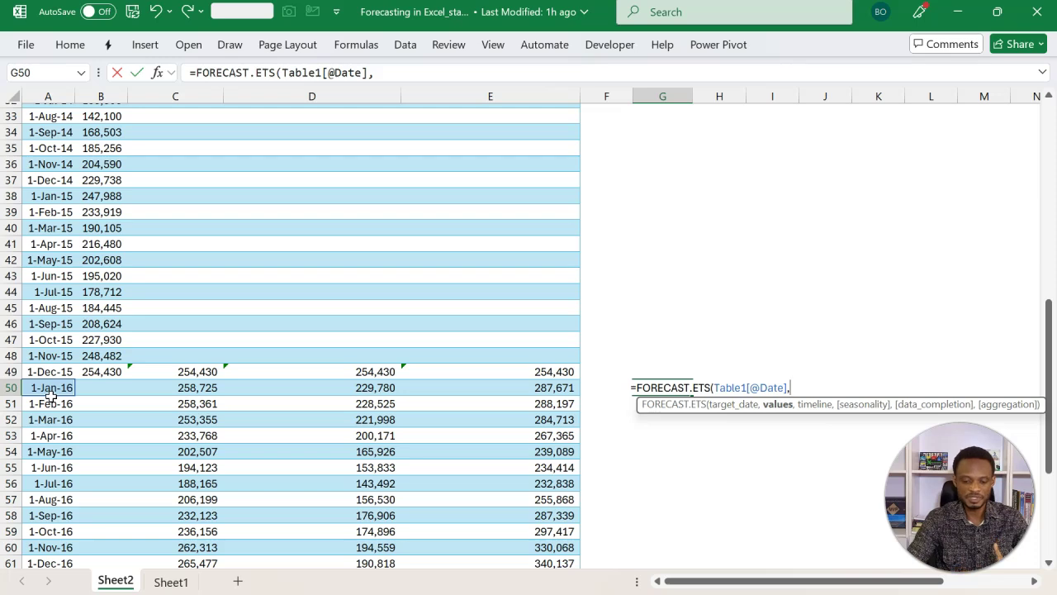
click(65, 370)
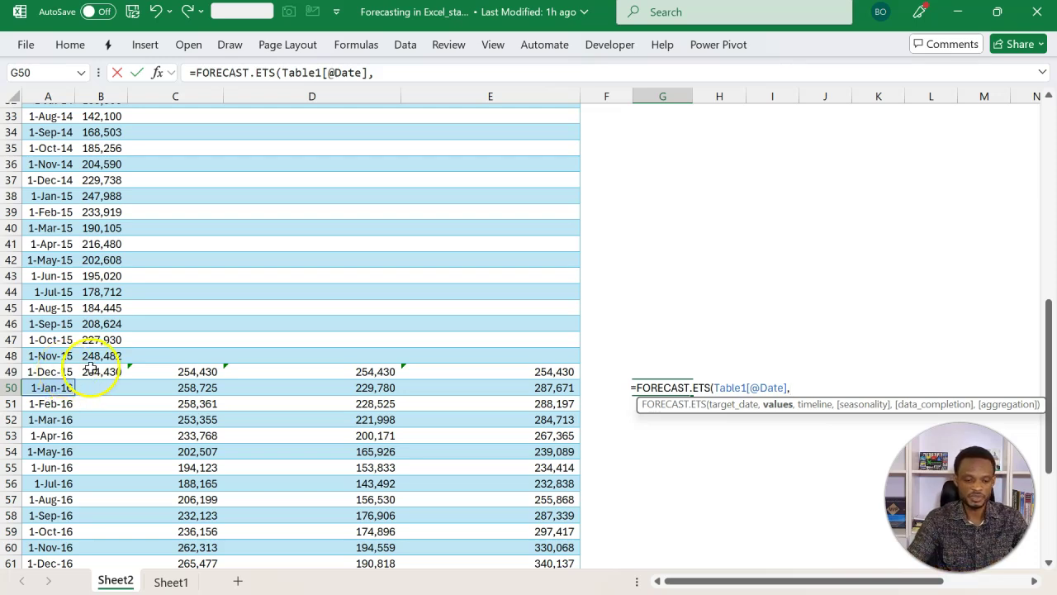
click(95, 373)
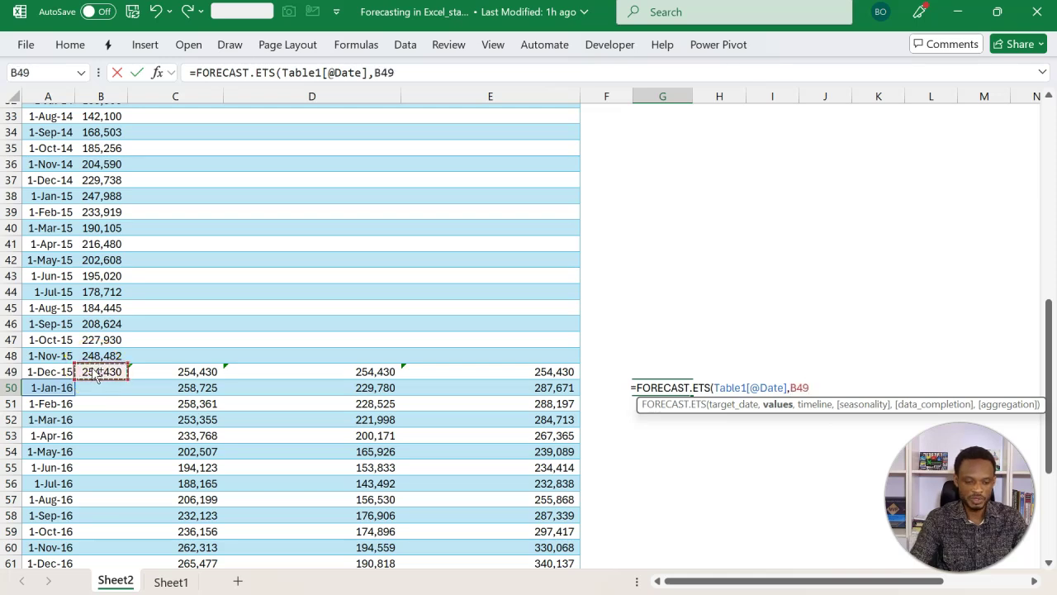
key(ctrl+shift+Up)
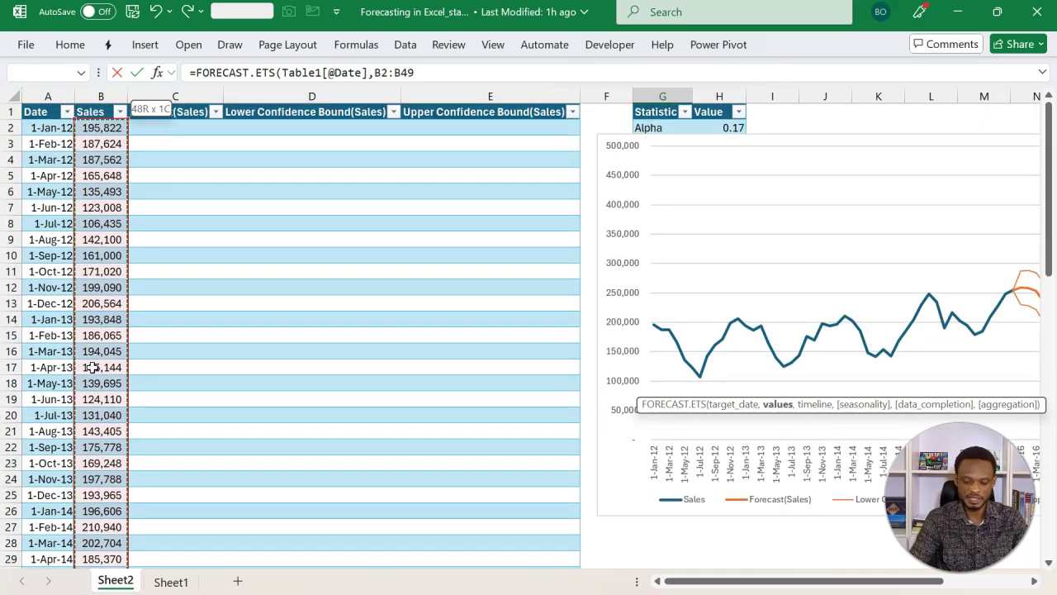
key(F4)
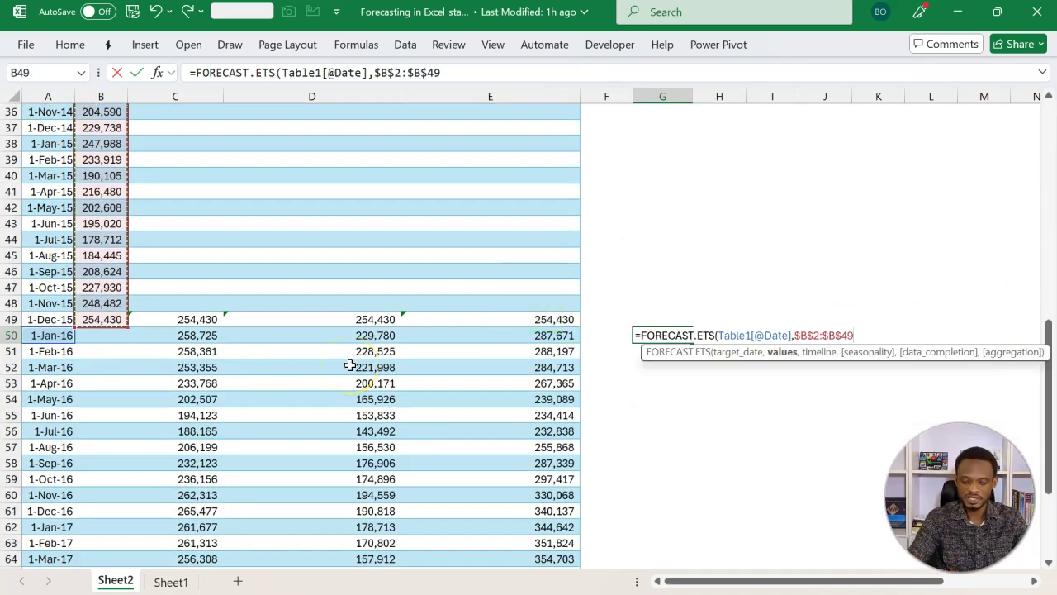
Add the absolute timeline $A$2:$A$49, omit seasonality, and enter the formula returning 258725.05
text(,)
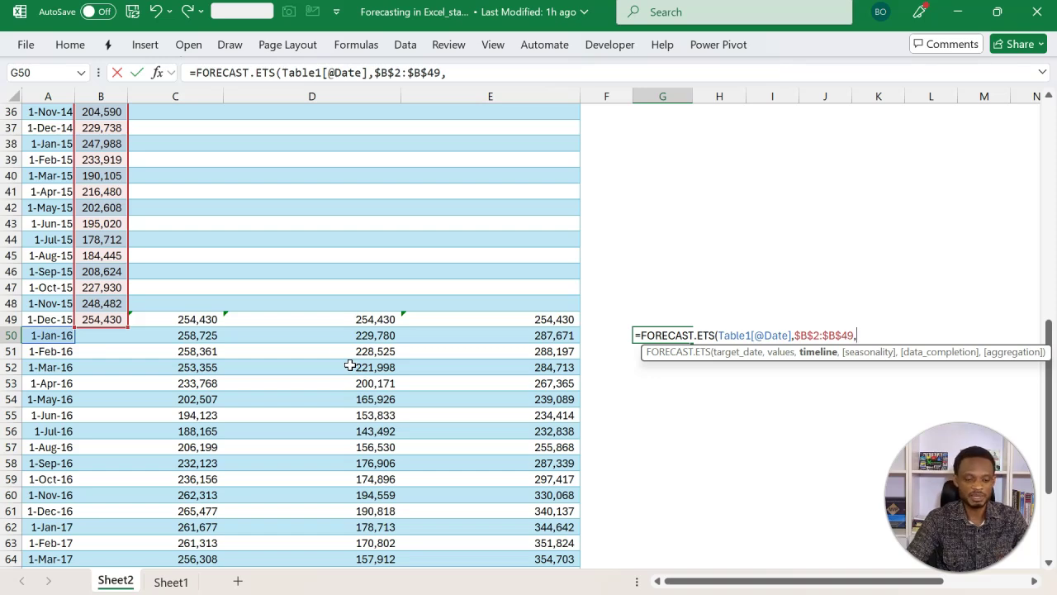
click(53, 320)
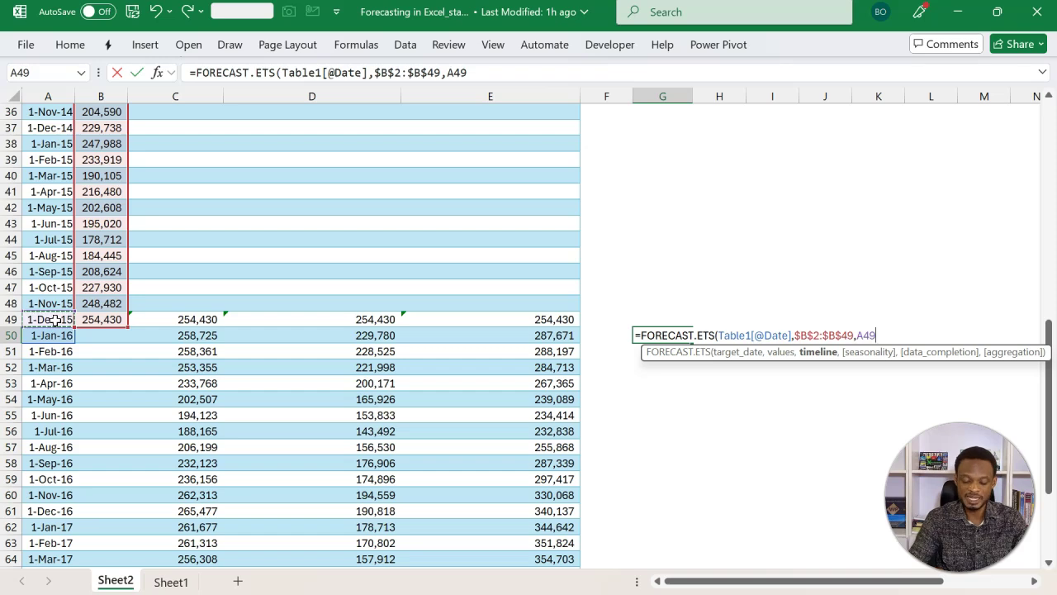
key(ctrl+shift+Up)
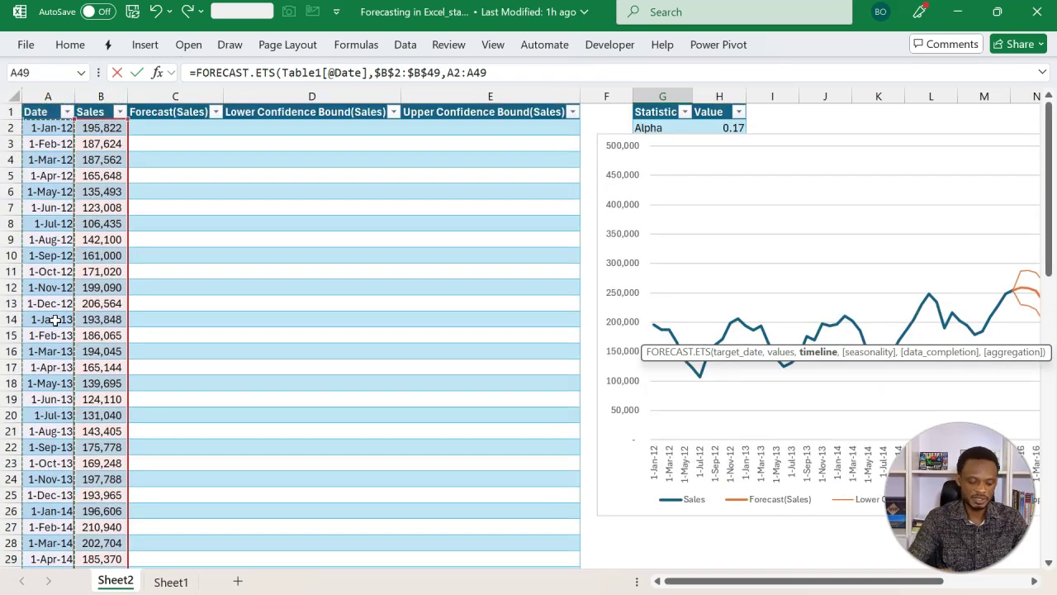
key(F4)
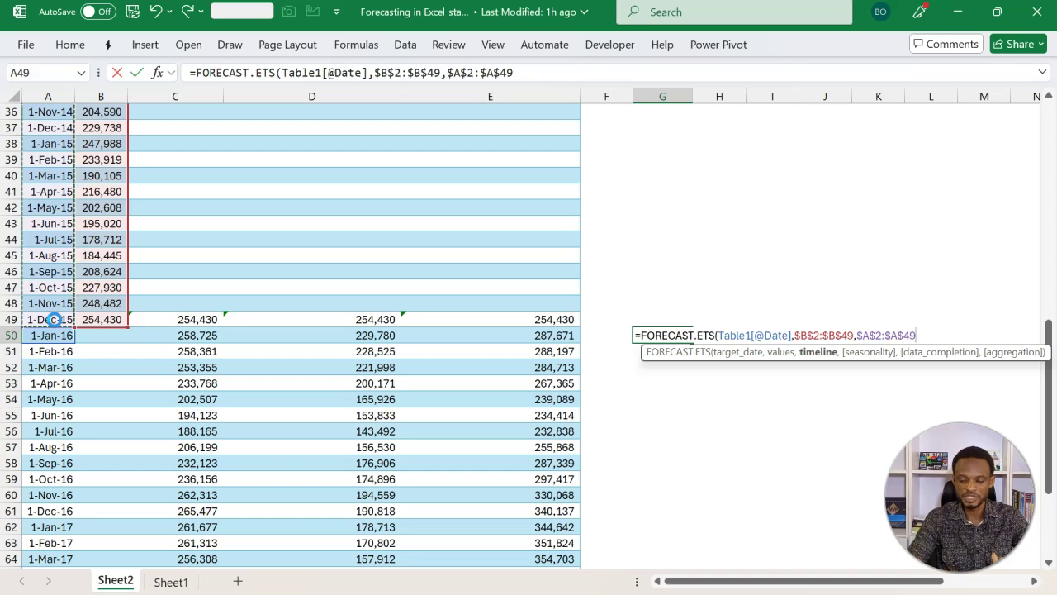
text(,)
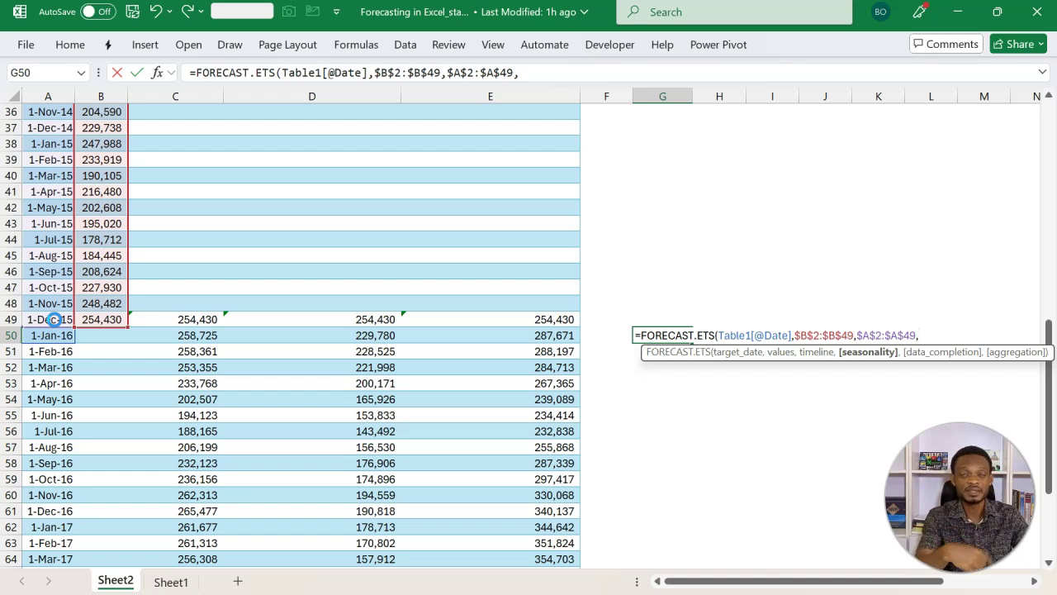
text(12)
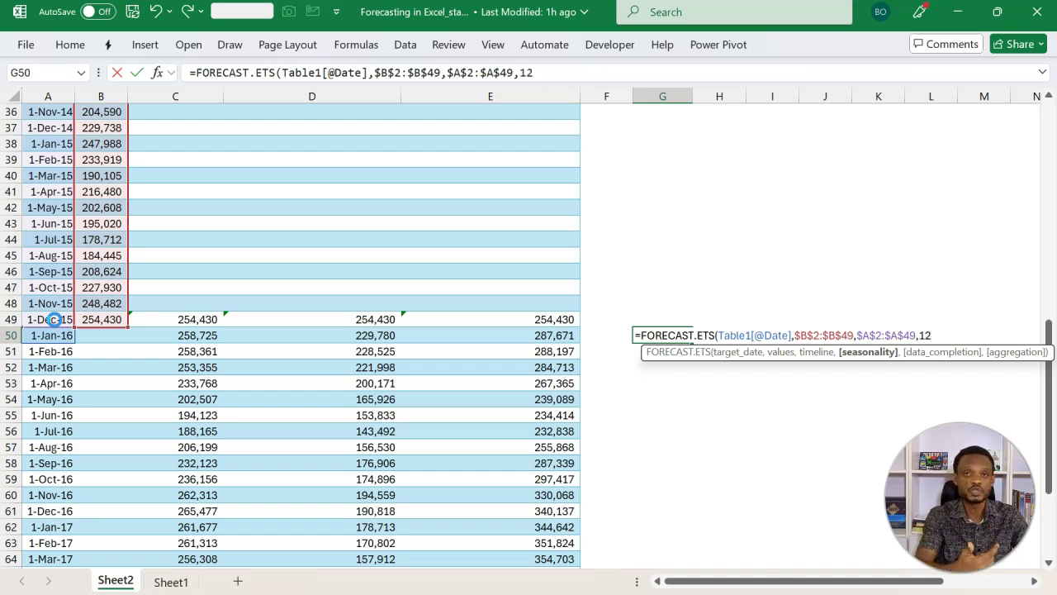
key(BackSpace)
key(BackSpace)
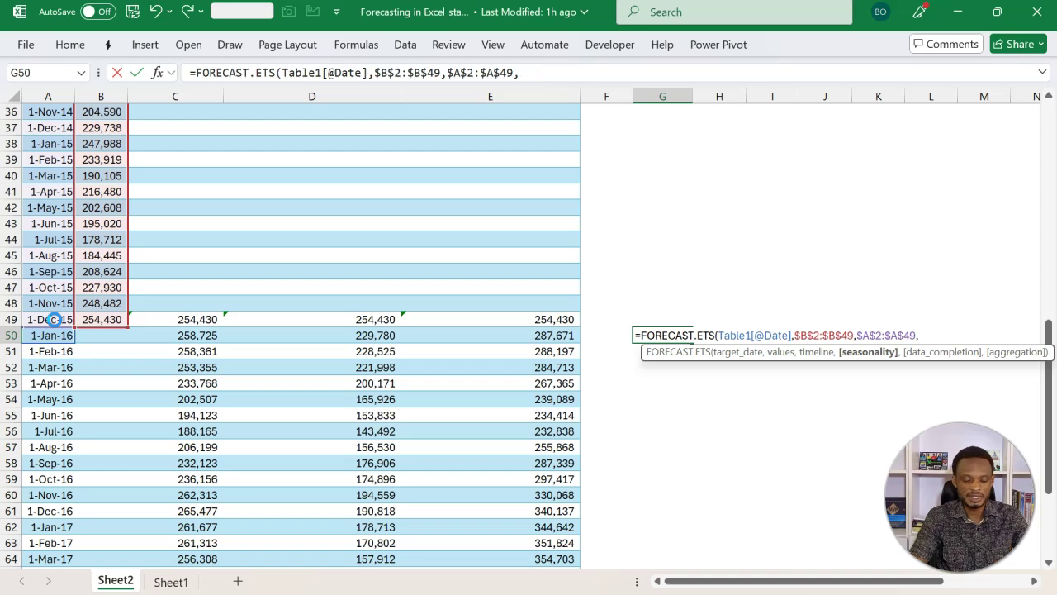
text(4)
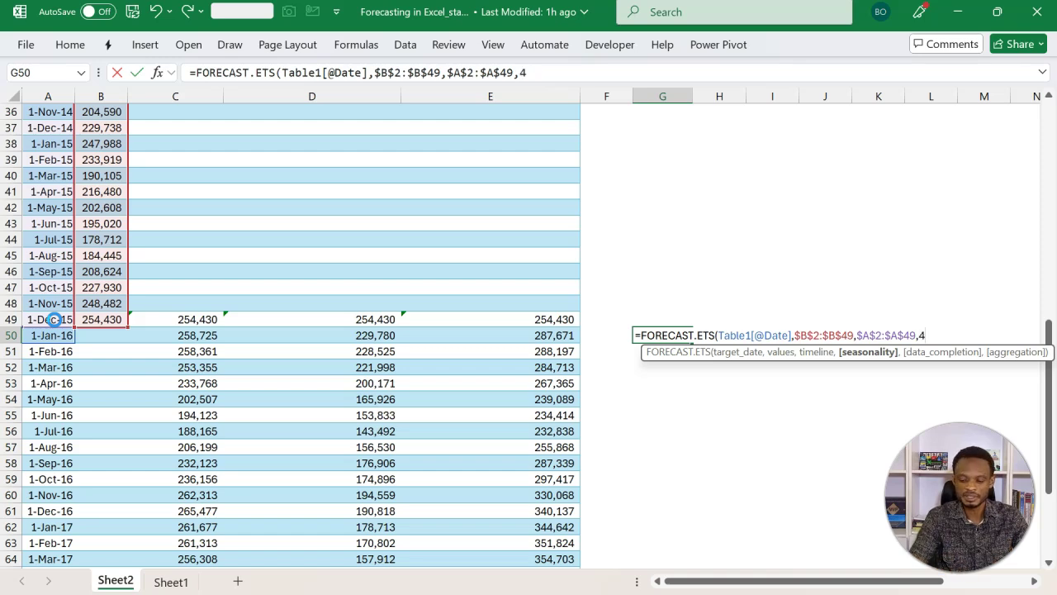
key(BackSpace)
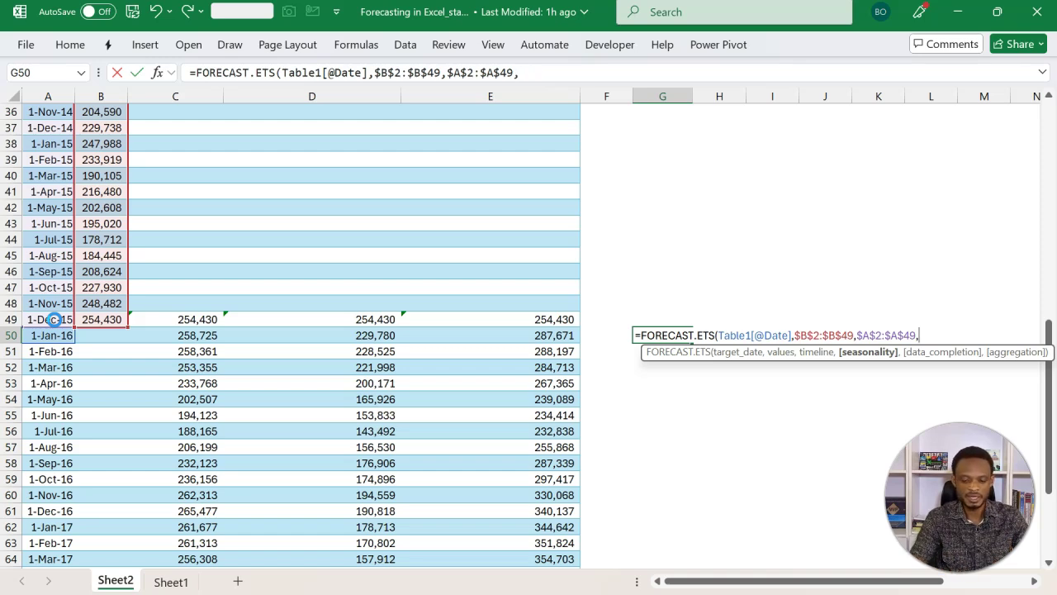
key(BackSpace)
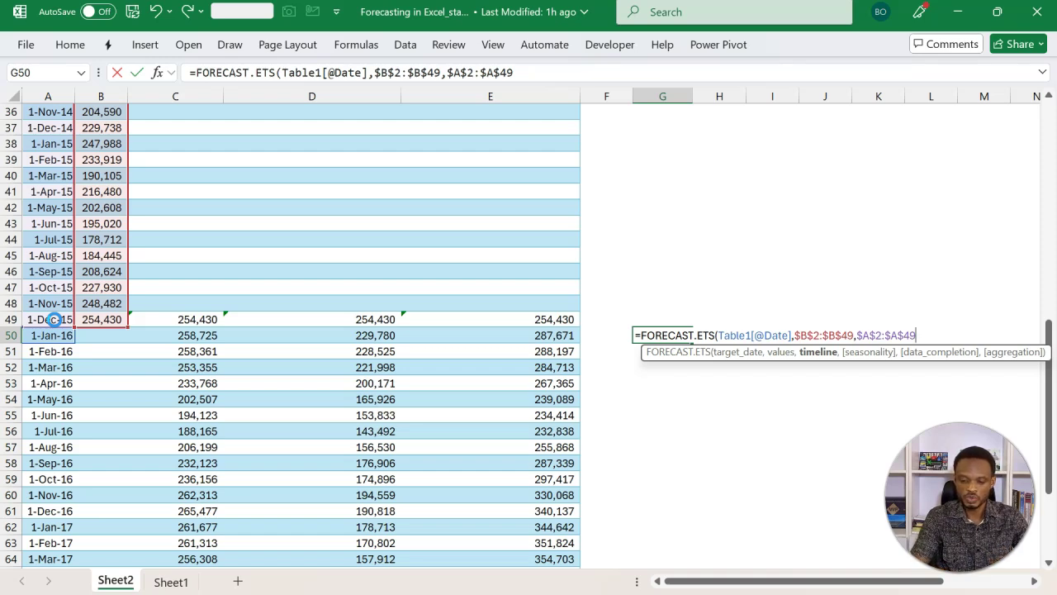
text())
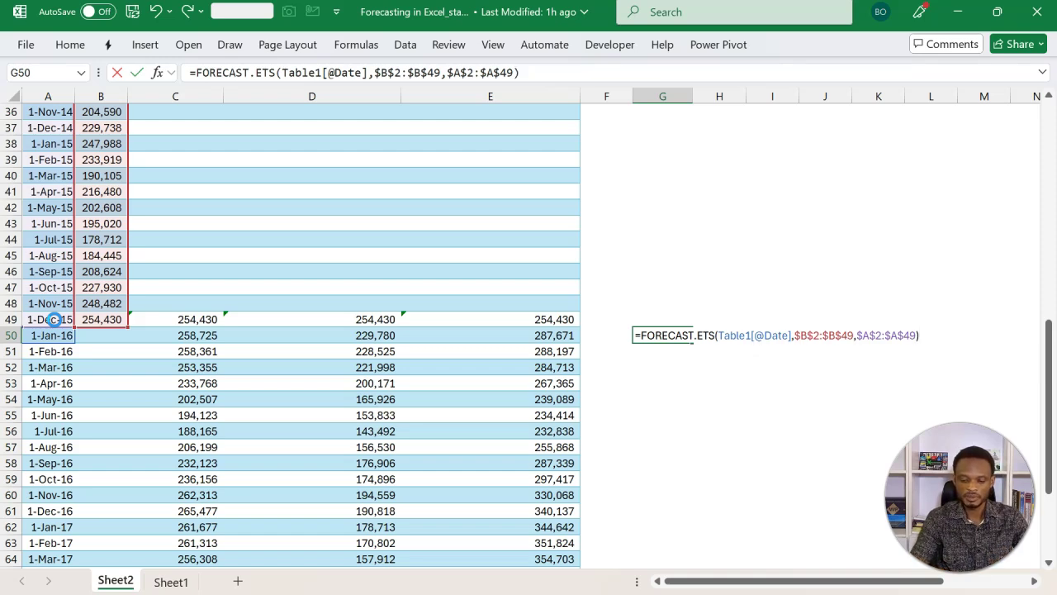
key(Return)
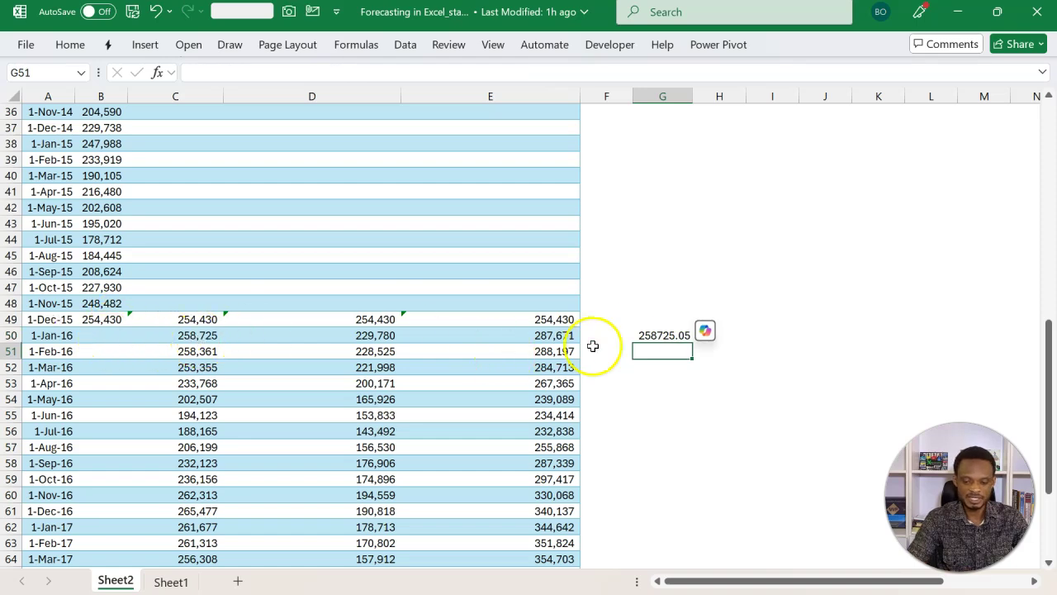
Decrease G50's decimals twice so the forecast shows as a whole number
click(649, 336)
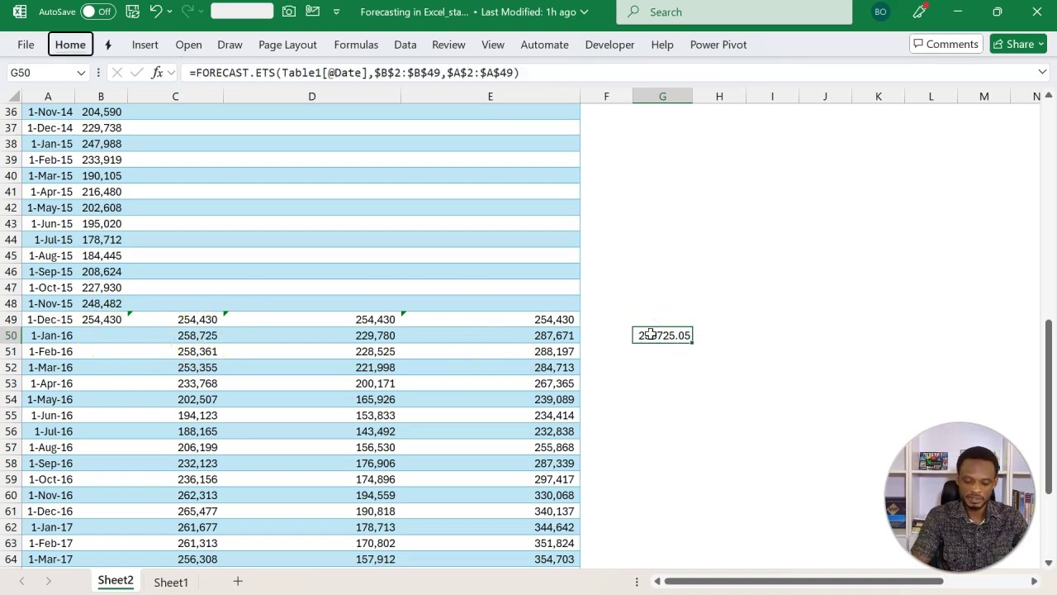
key(alt+h)
key(9)
key(alt+h)
key(9)
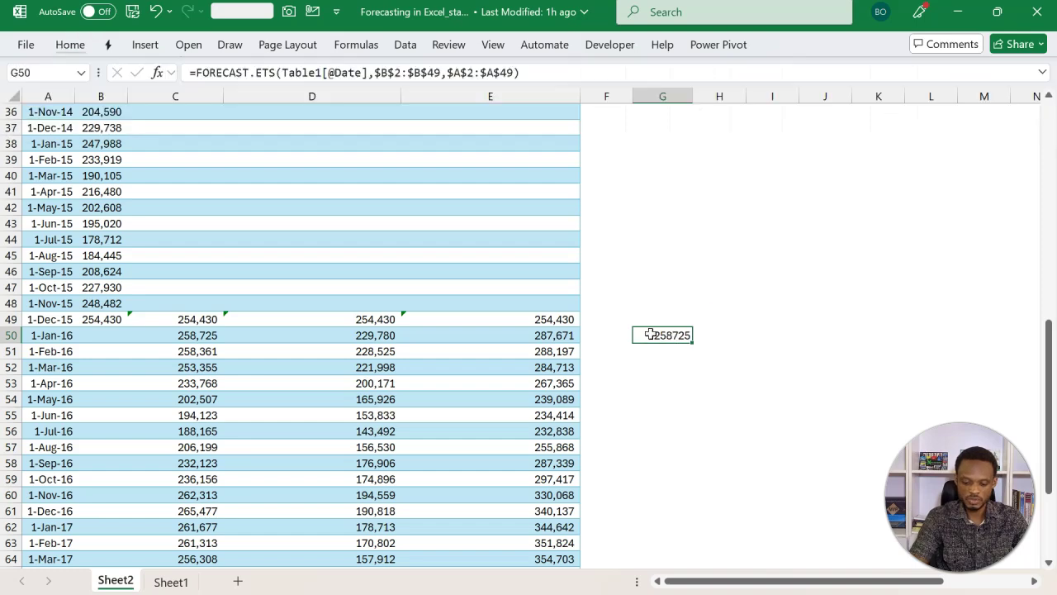
key(Escape)
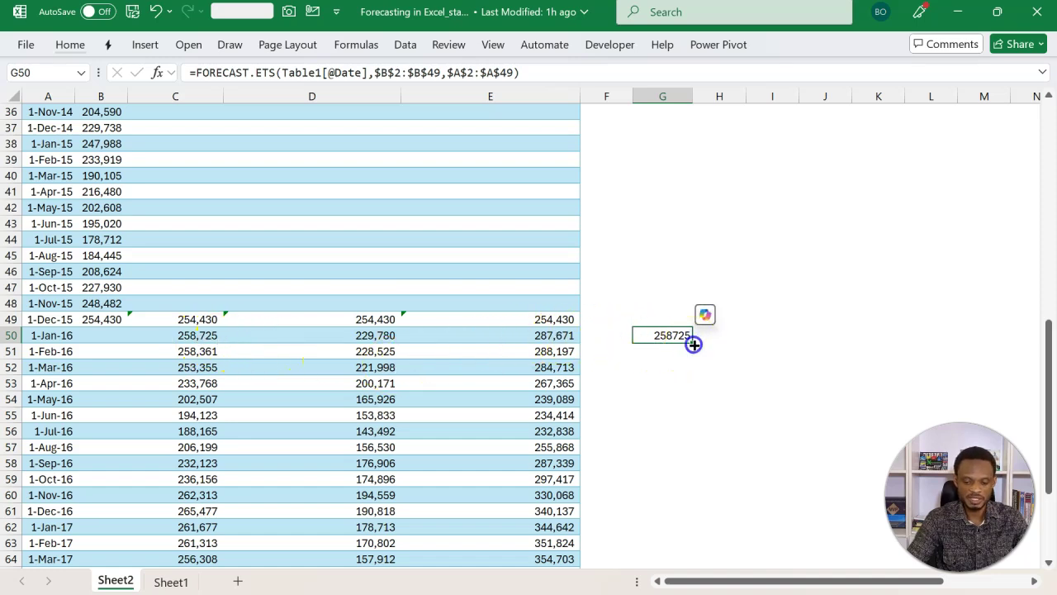
Fill the FORECAST.ETS formula down from G50 to G73
drag(691, 341, 719, 555)
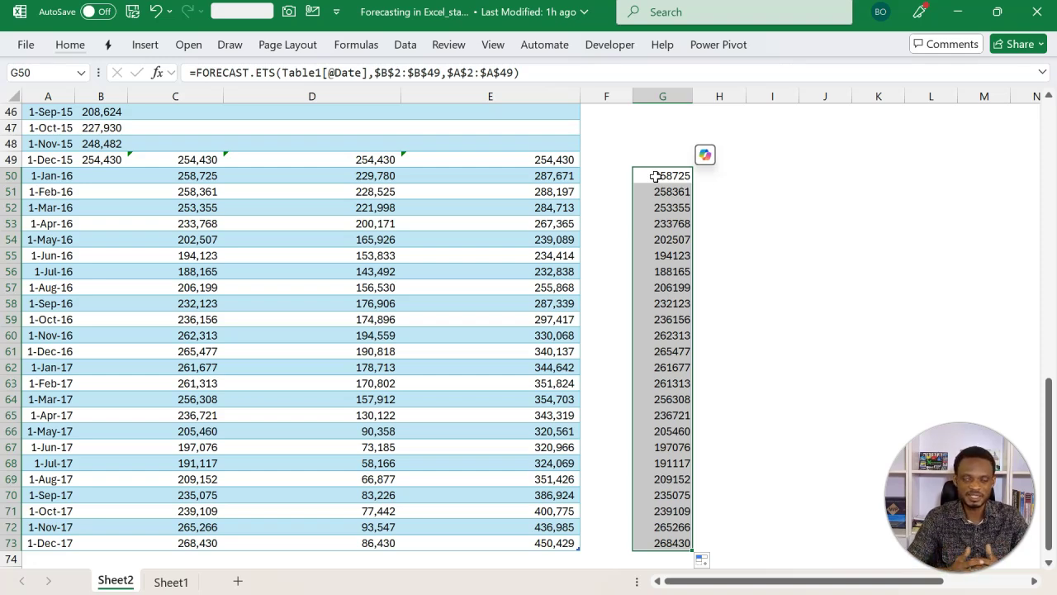
click(655, 176)
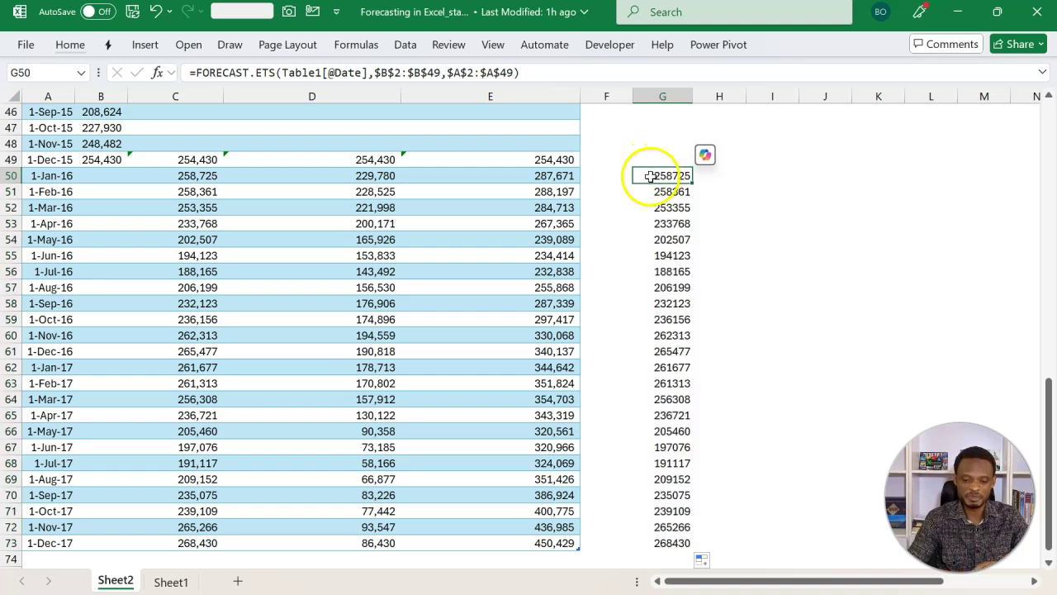
click(719, 174)
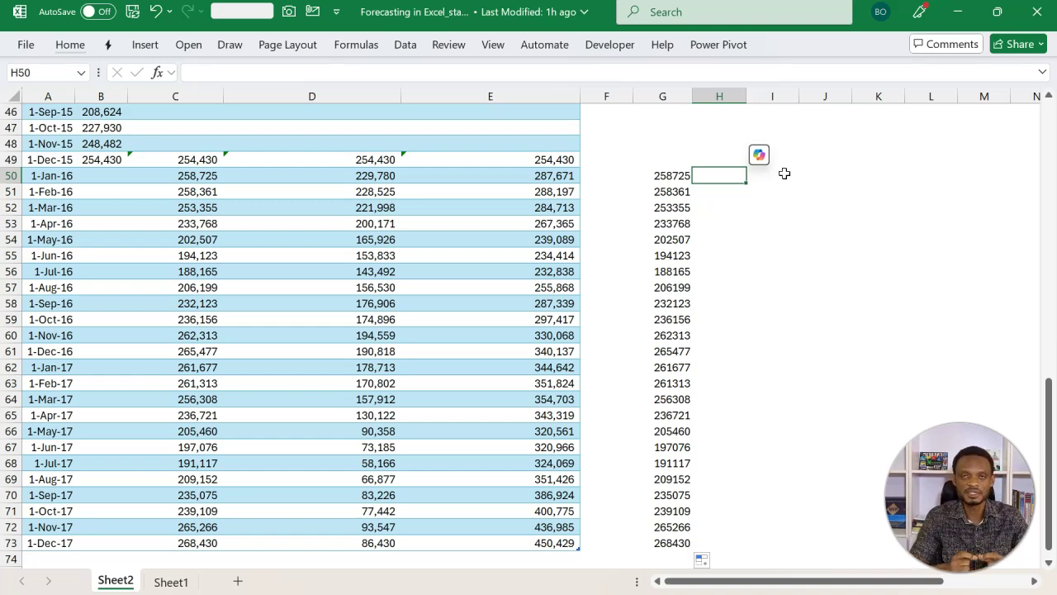
In H50, begin FORECAST.ETS.CONFINT with the row's date and absolute sales range $B$2:$B$49
click(720, 175)
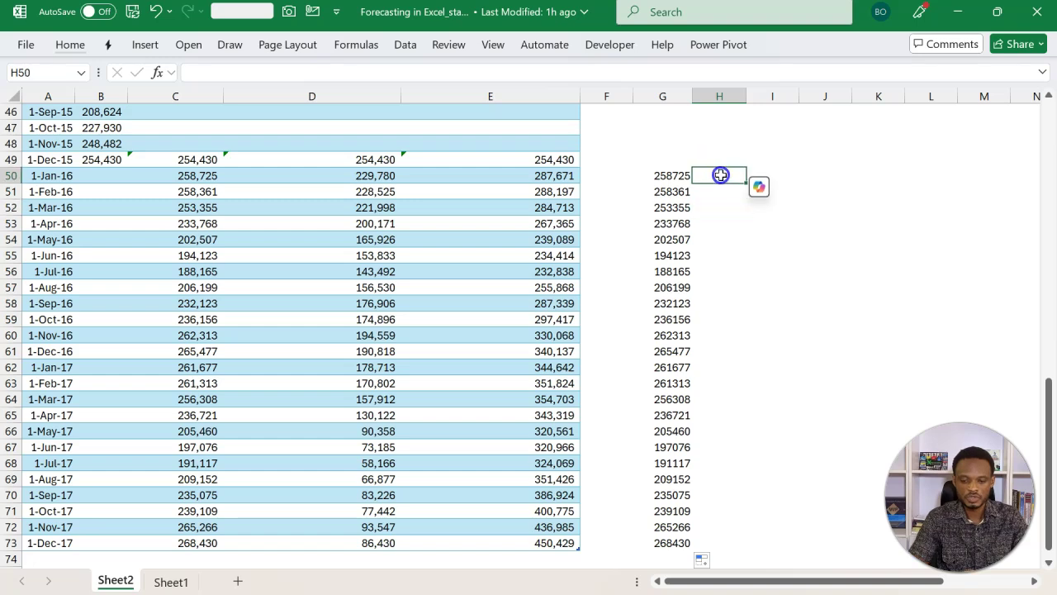
text(=for)
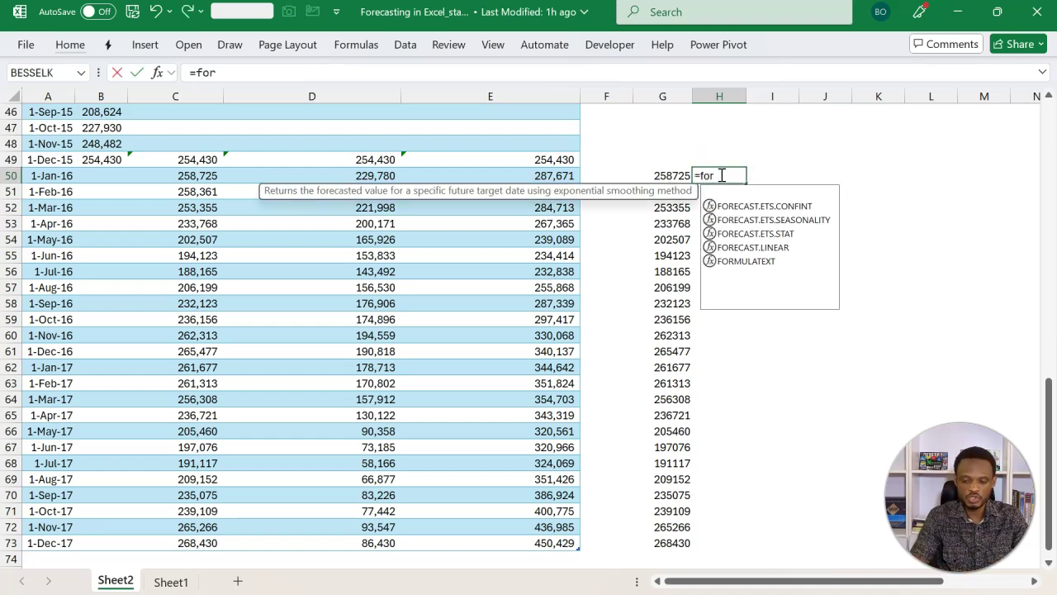
key(Down)
key(Tab)
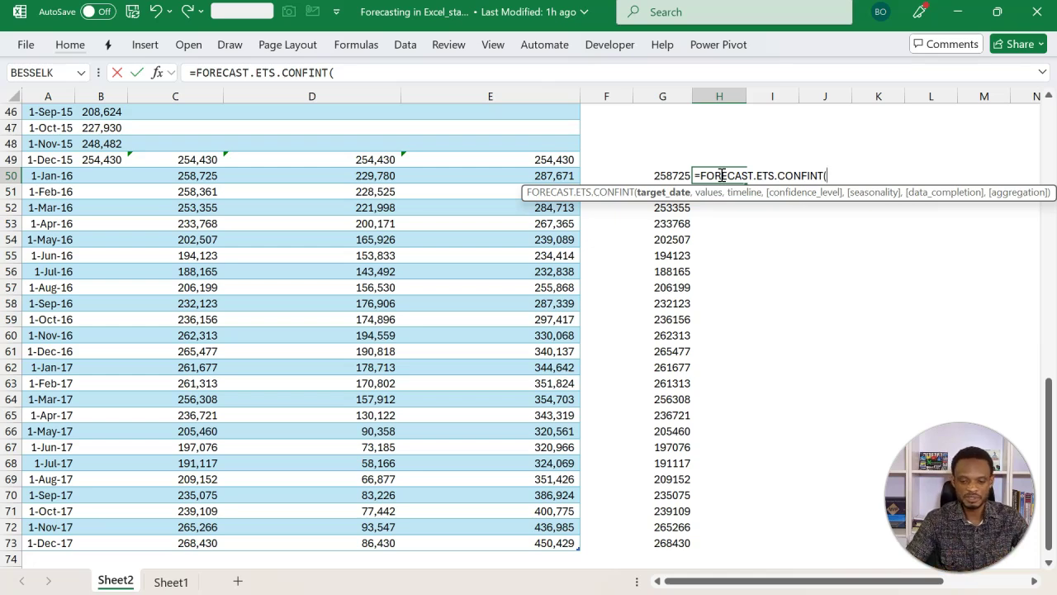
click(61, 176)
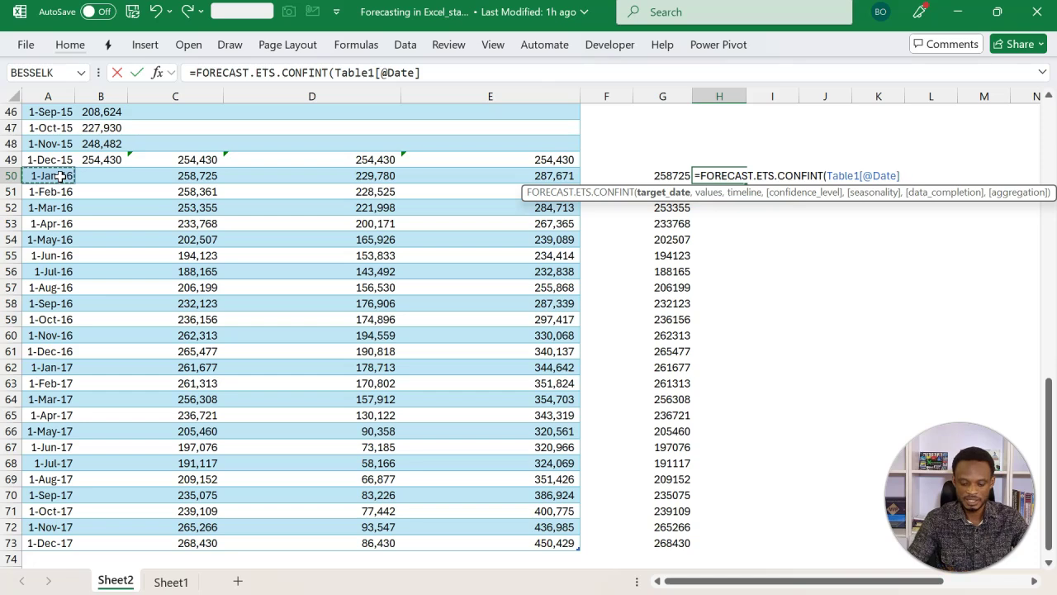
text(,)
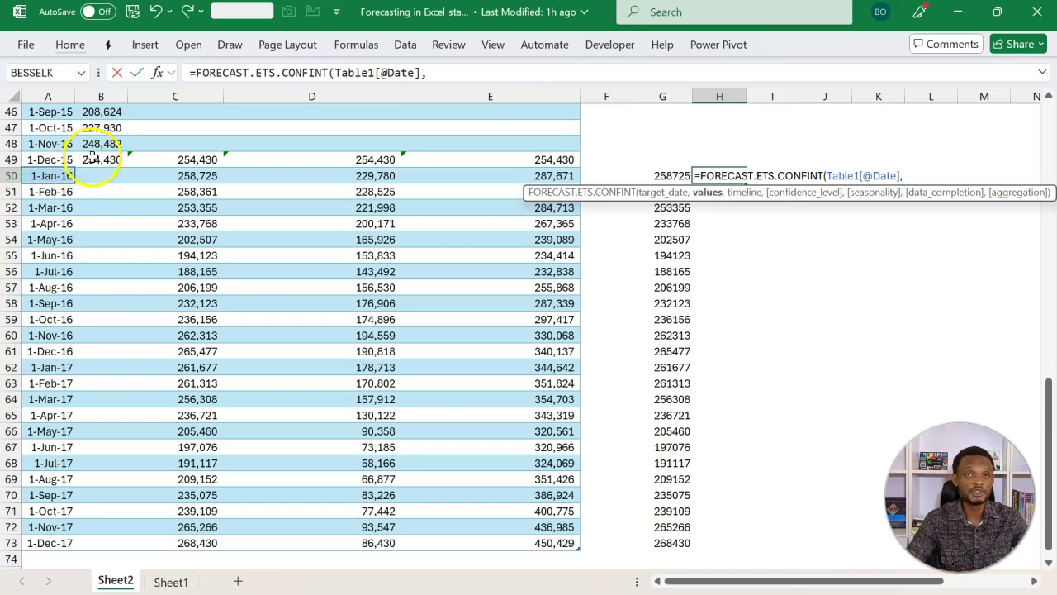
click(92, 158)
key(ctrl+shift+Up)
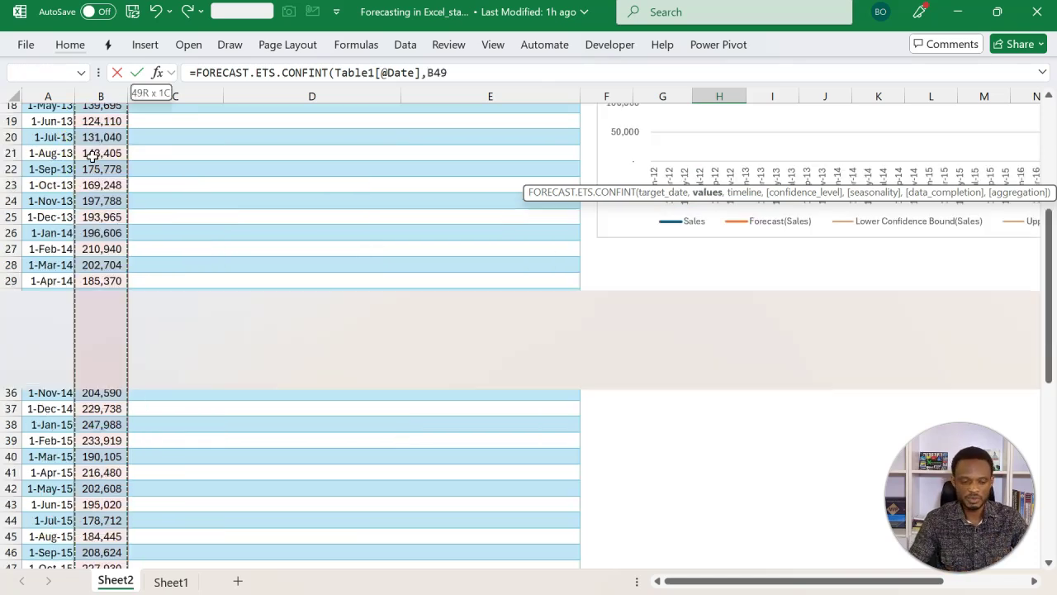
key(shift+Down)
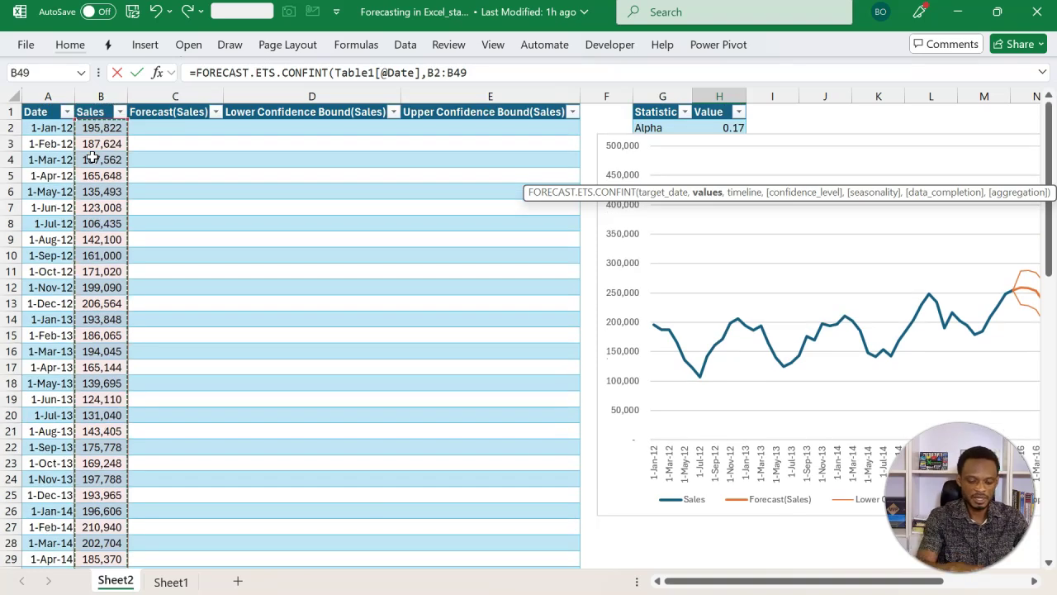
key(F4)
Add absolute timeline $A$2:$A$49 and confidence cell H47, then enter the CONFINT formula
text(,)
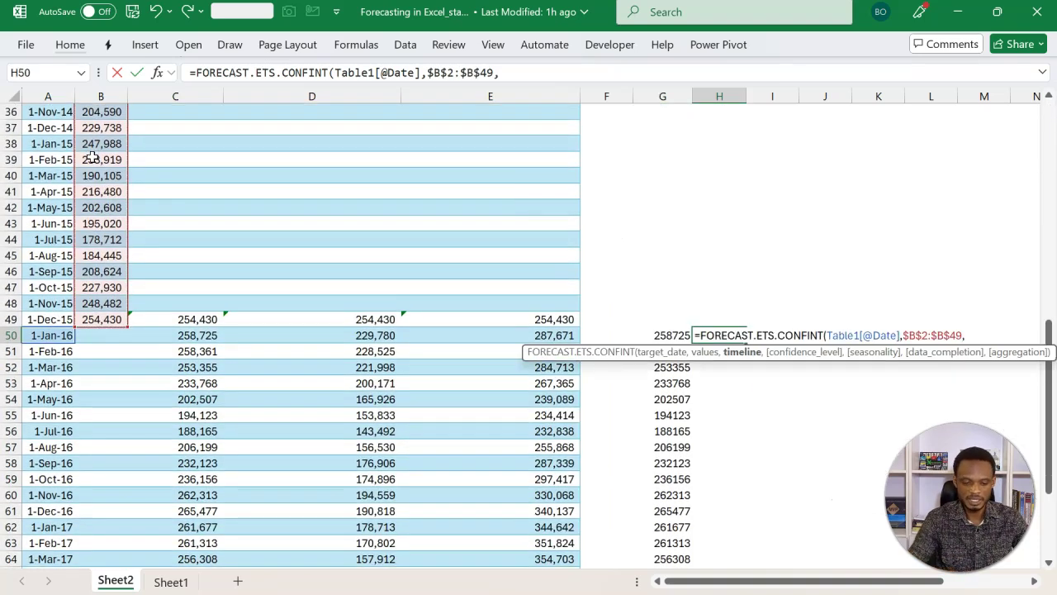
click(26, 319)
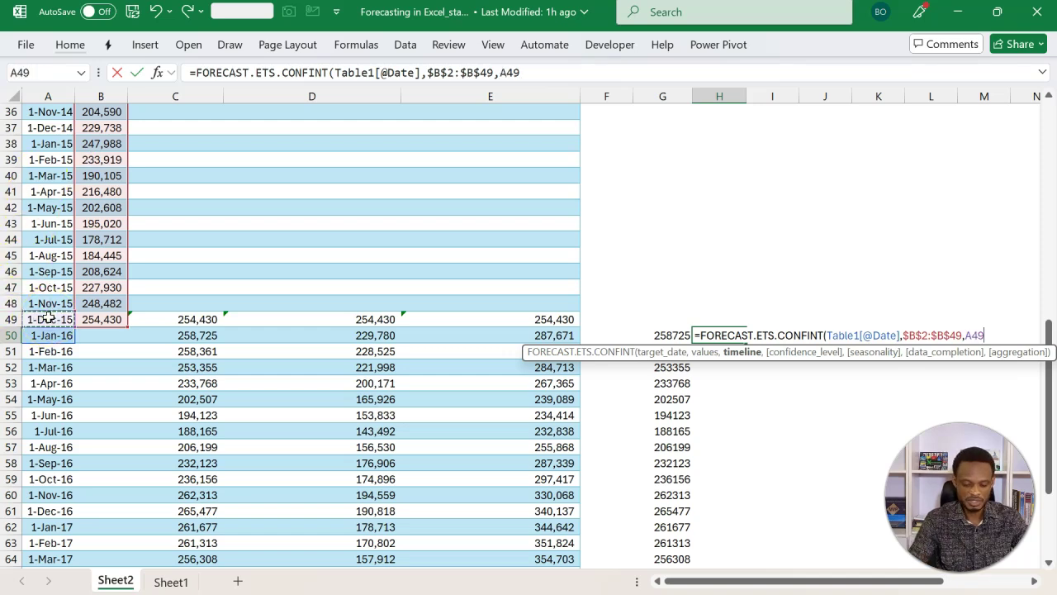
key(ctrl+shift+Up)
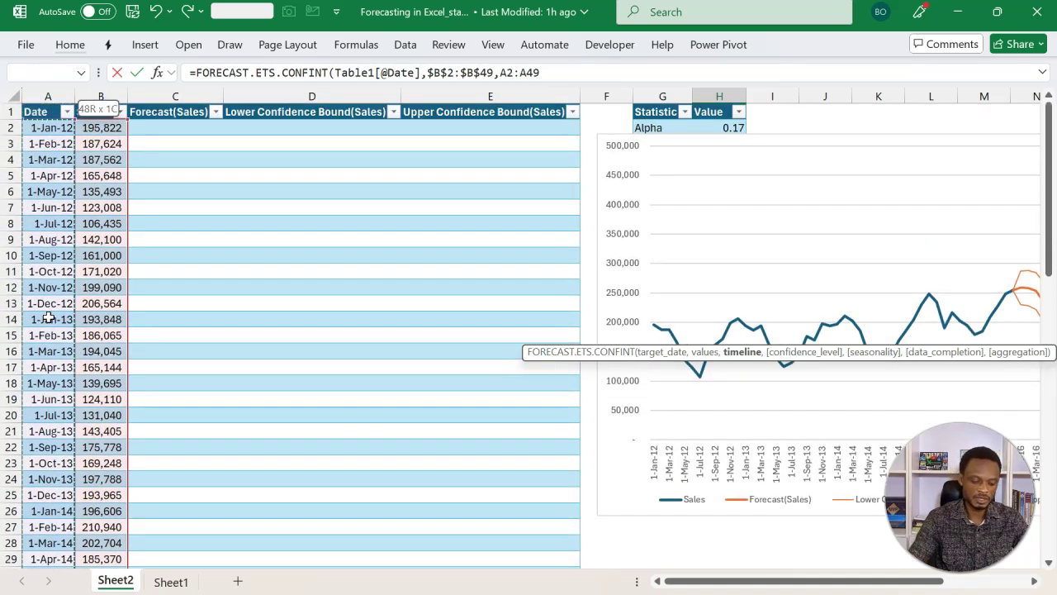
key(F4)
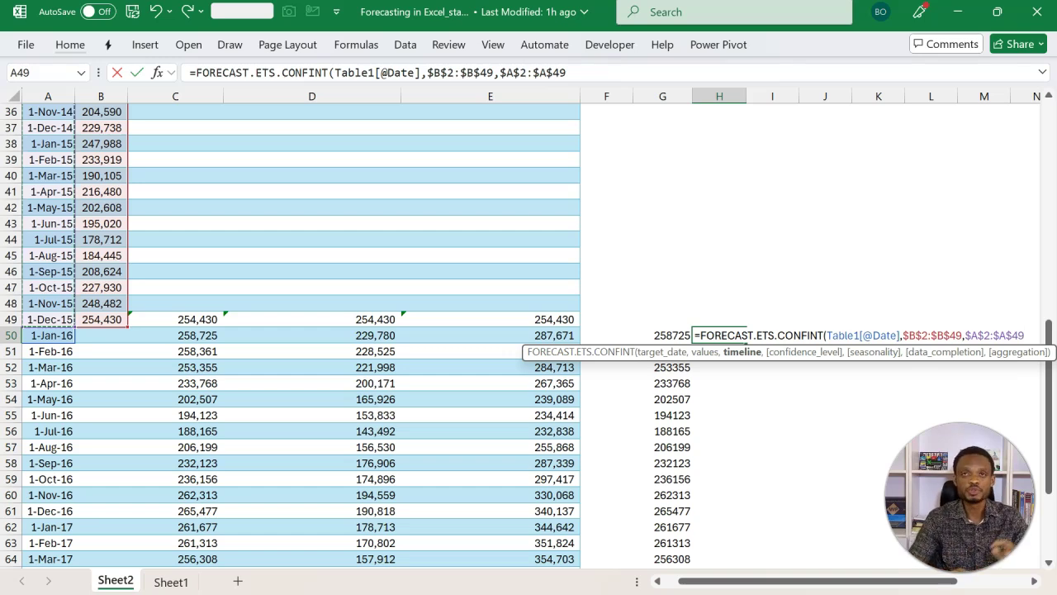
text(,)
click(673, 287)
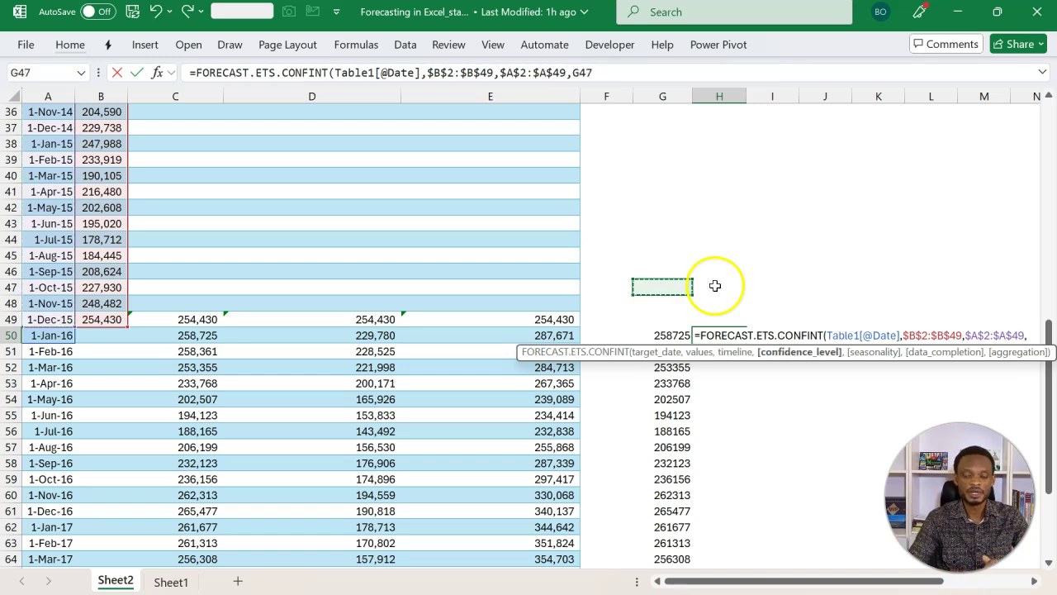
click(715, 285)
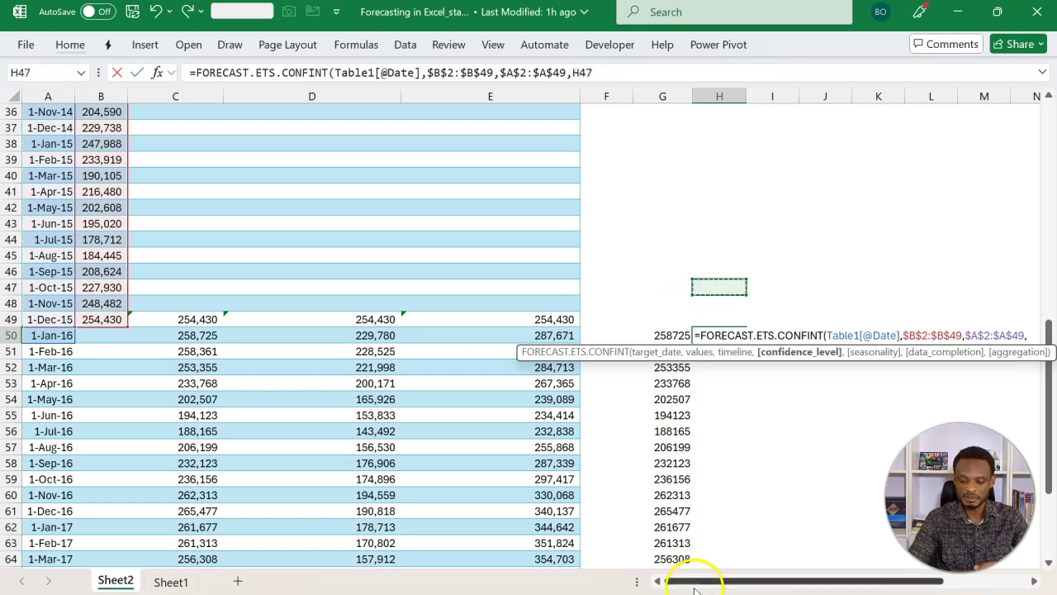
click(1034, 581)
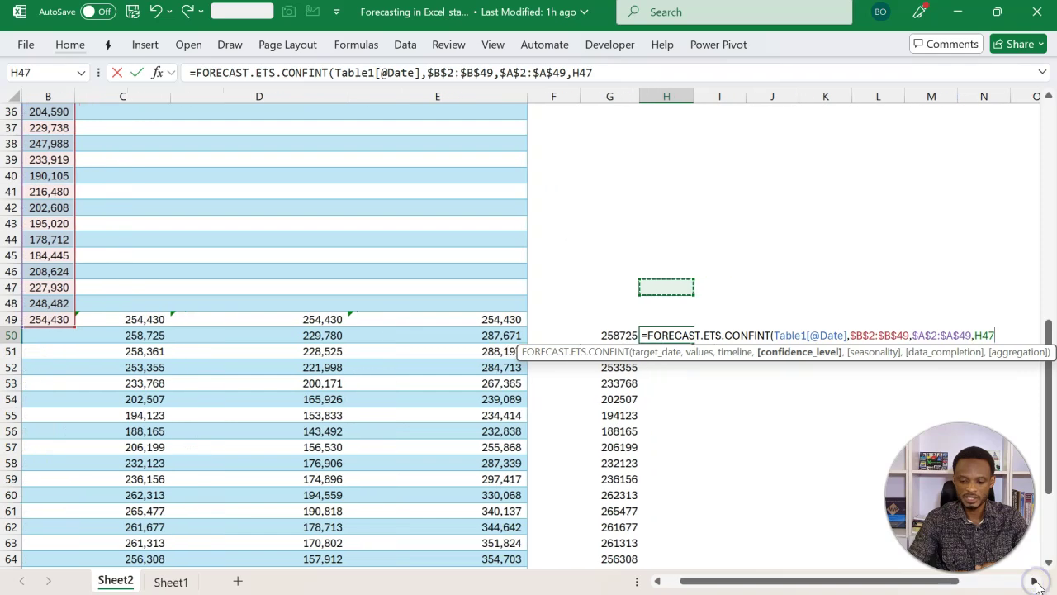
click(665, 287)
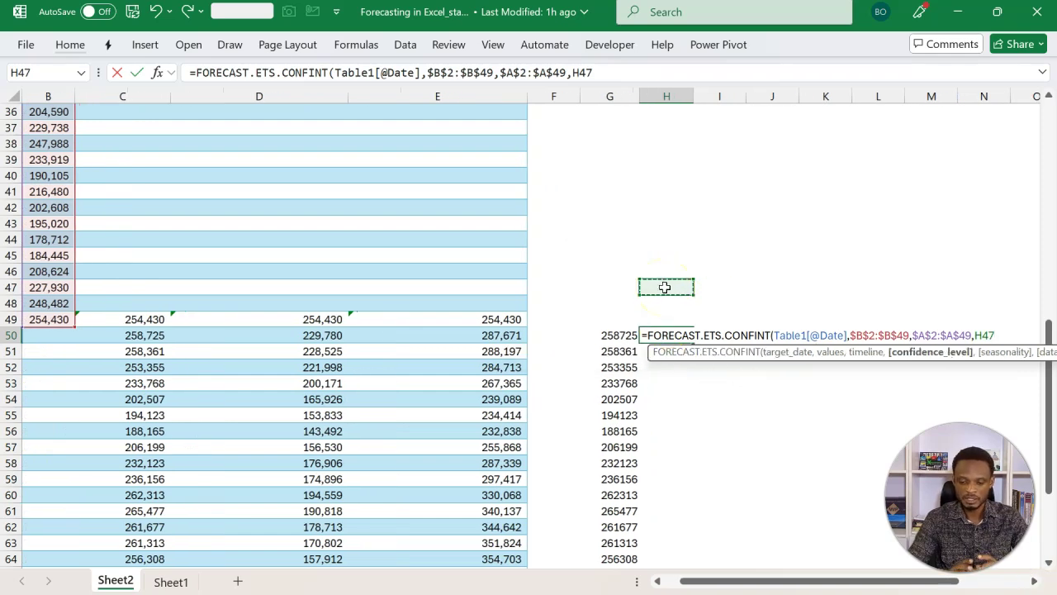
text())
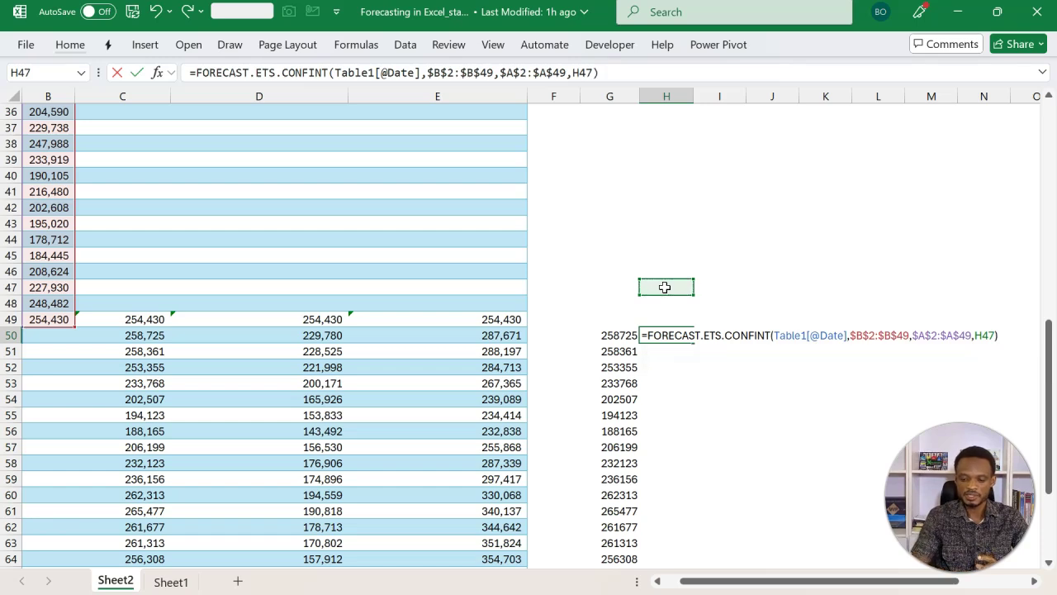
key(Return)
Enter 95% in H47 so H50 returns a 28945.51 confidence interval
click(675, 335)
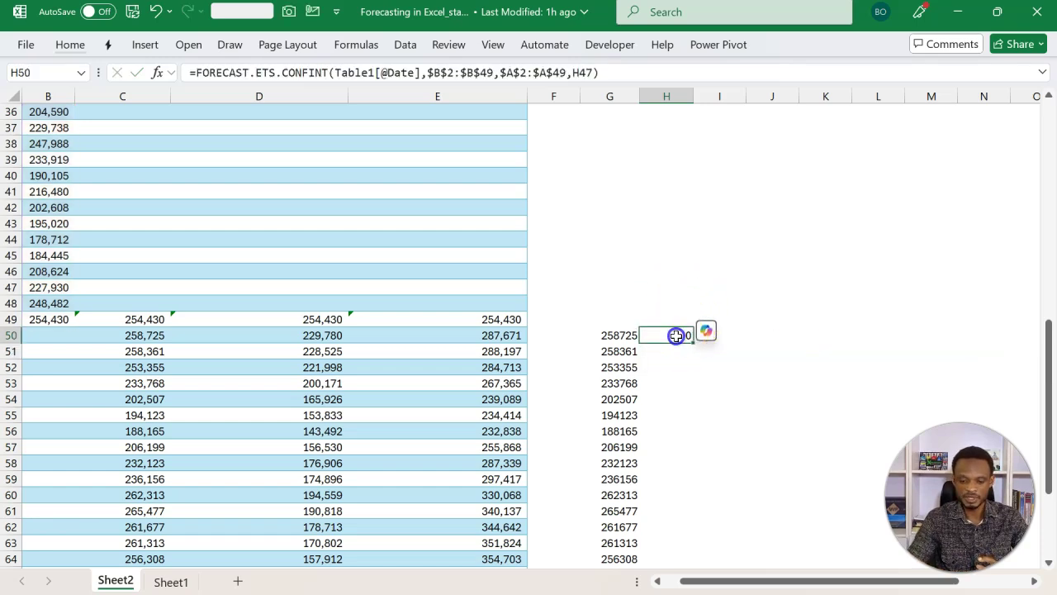
click(675, 301)
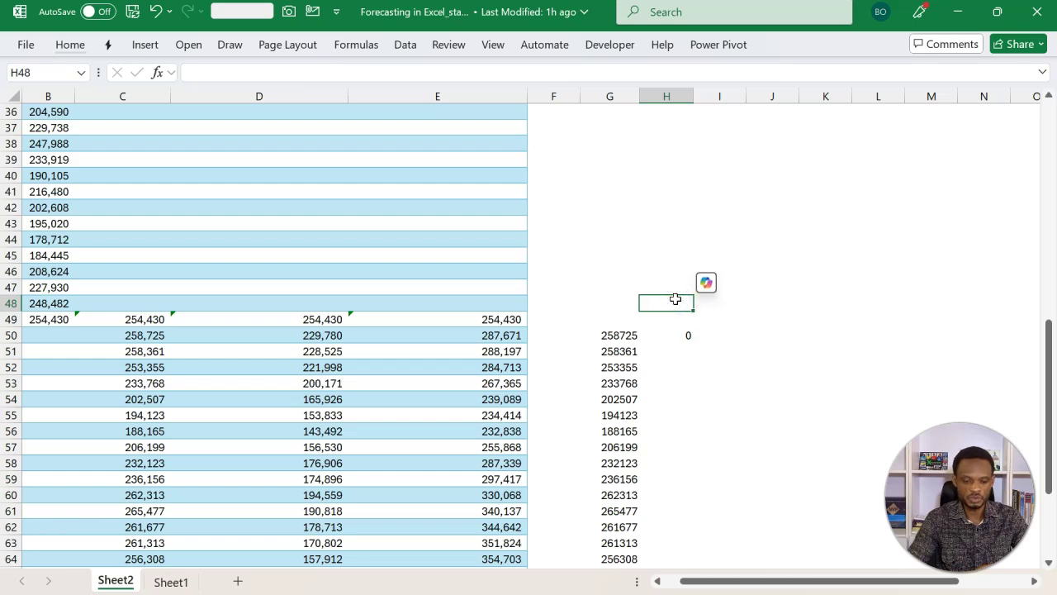
key(Up)
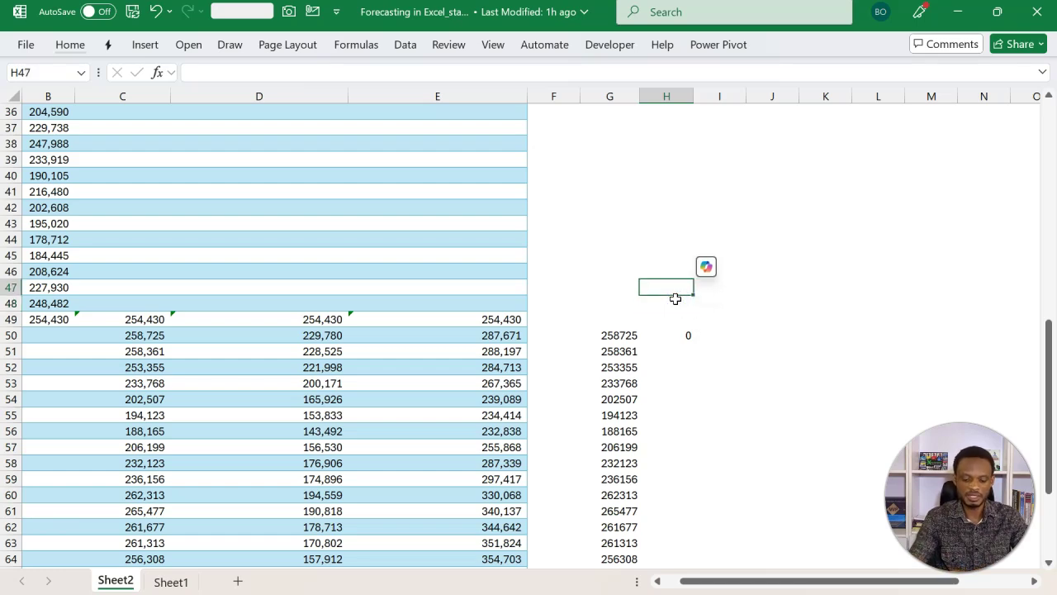
text(95%)
key(Return)
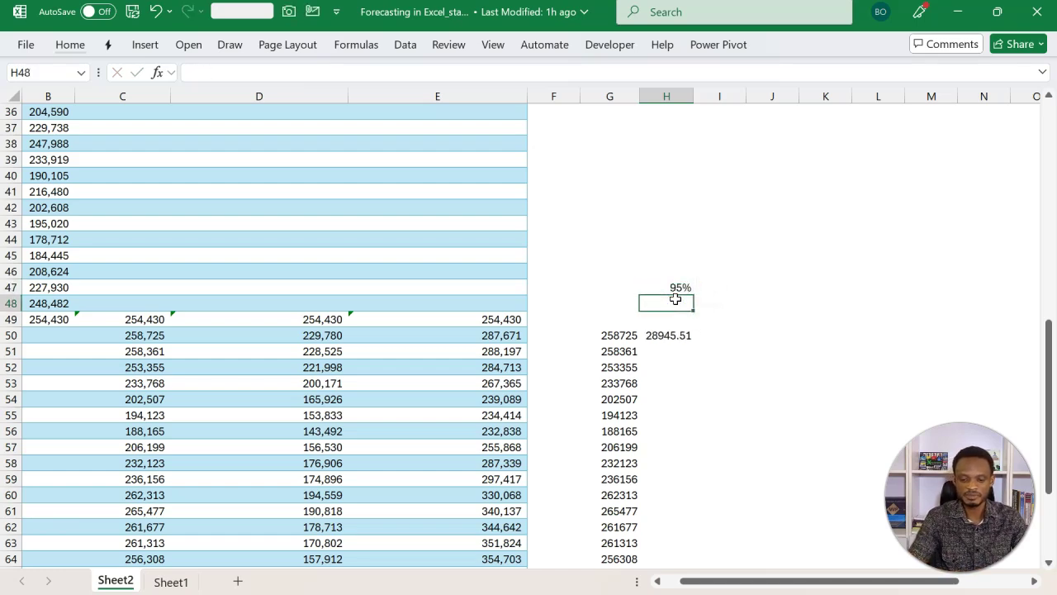
click(686, 335)
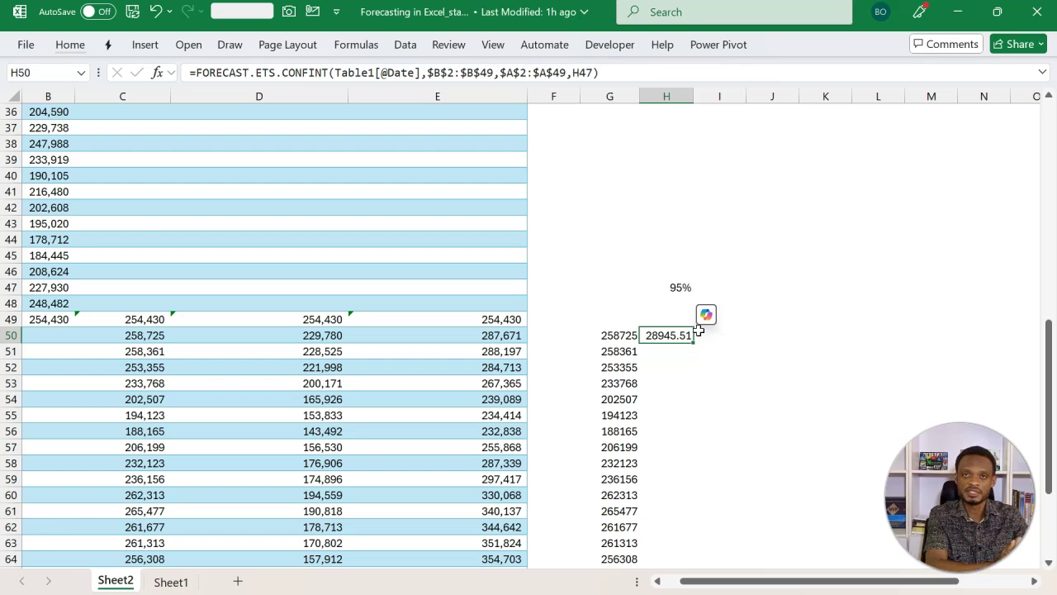
click(704, 324)
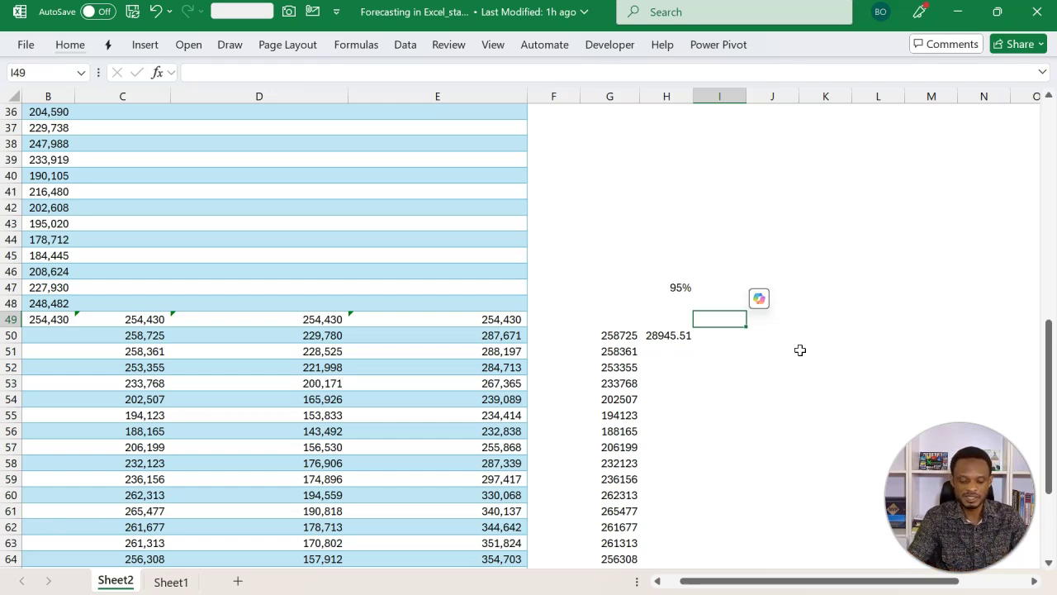
Head column I as Best and enter =G50+H50 in I50, giving 287671
text(Best)
key(Return)
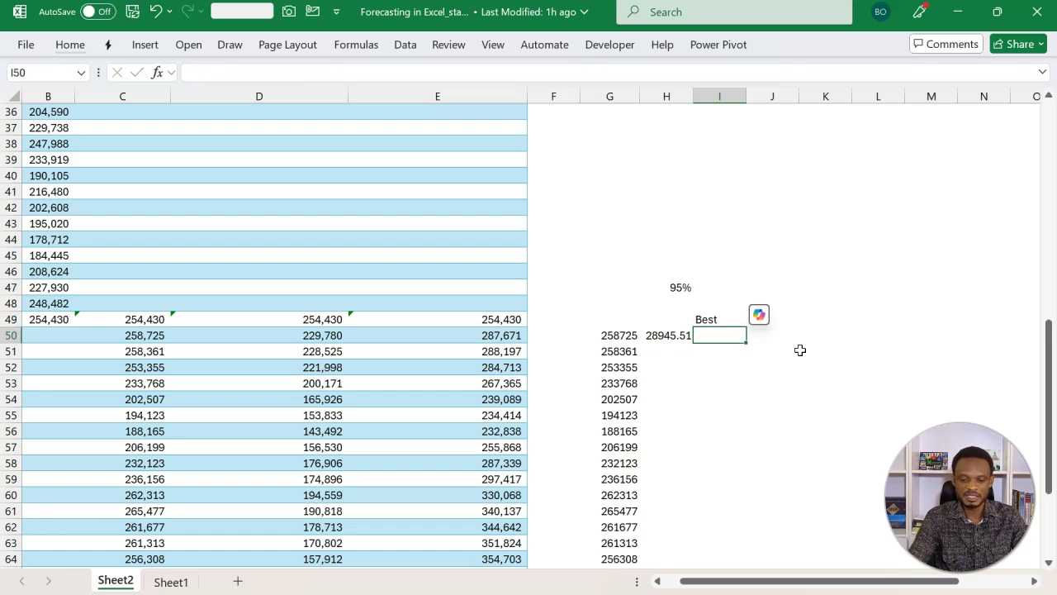
text(=)
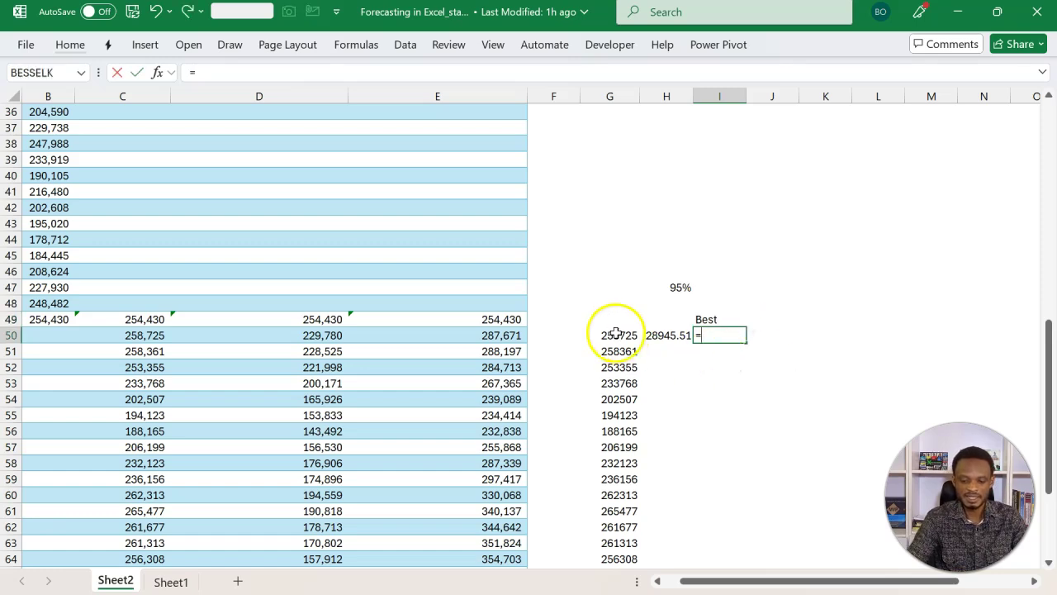
click(615, 335)
text(+)
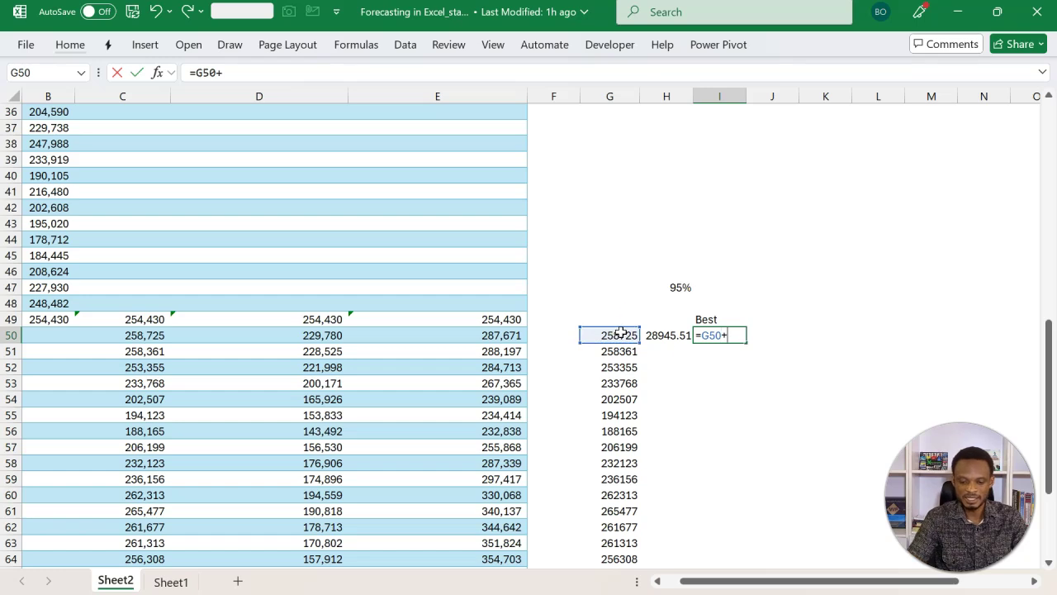
click(669, 335)
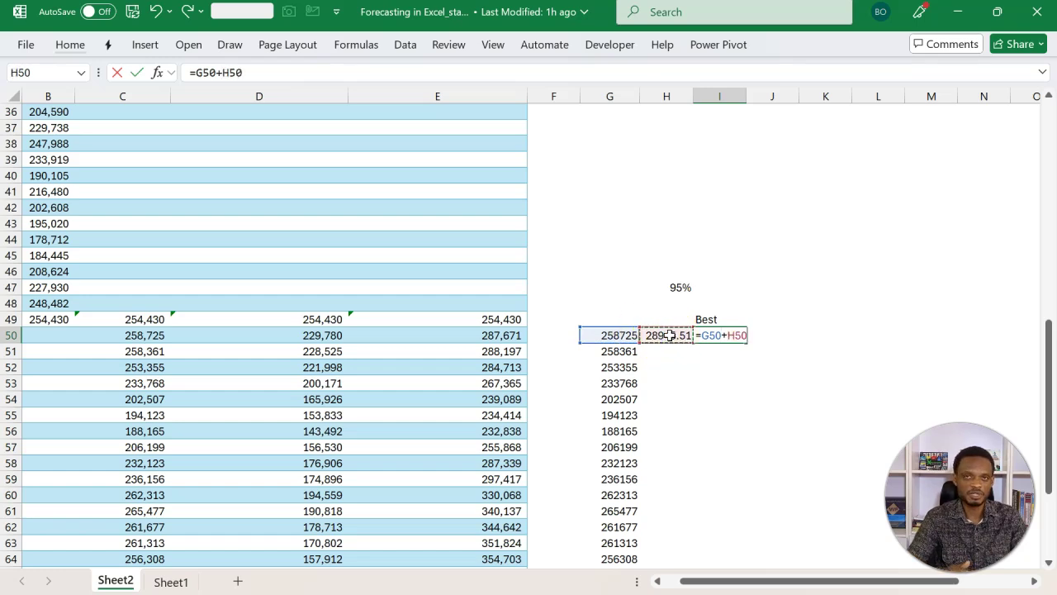
key(Return)
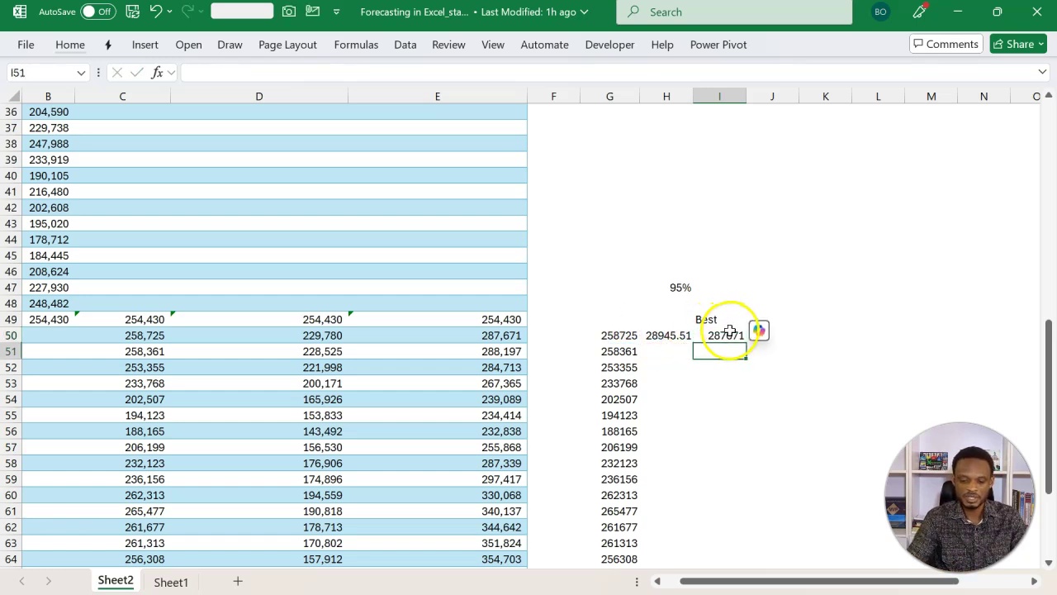
click(720, 334)
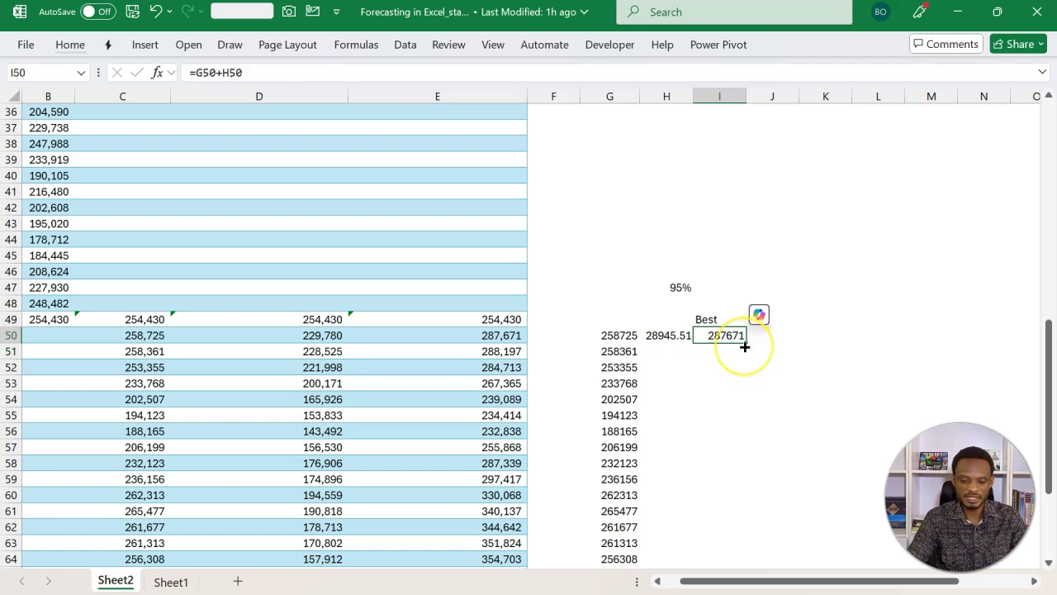
Label G49 as Base and H49 as Confint
click(503, 337)
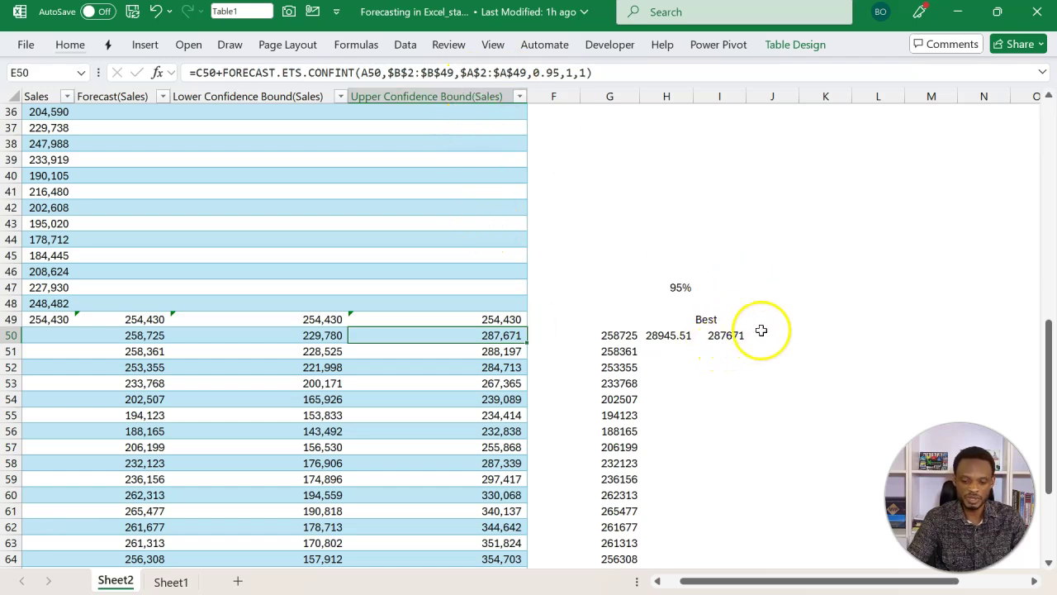
key(Up)
key(Right)
key(Right)
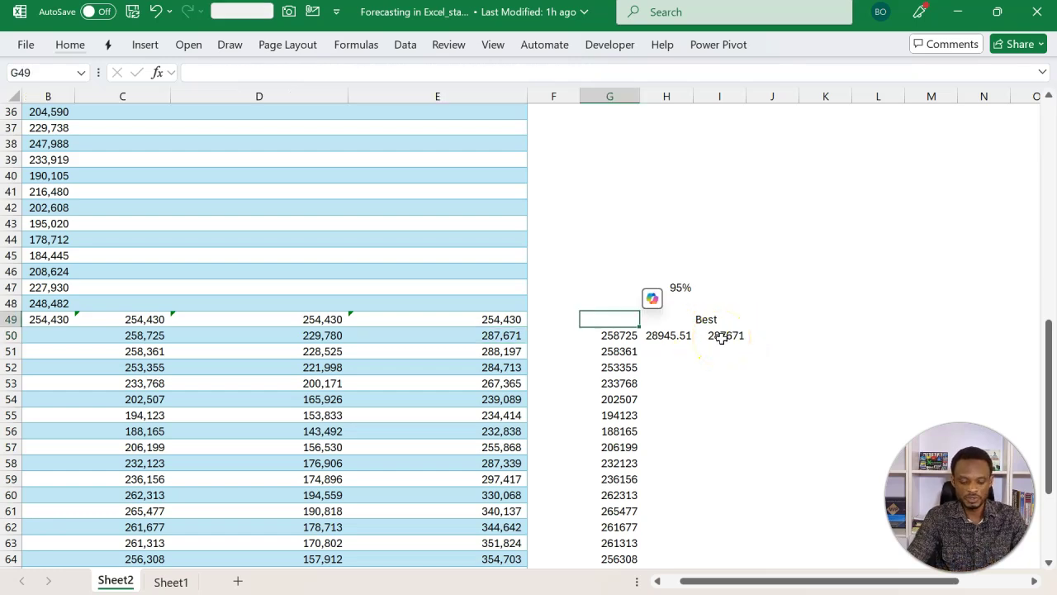
text(Base)
key(Tab)
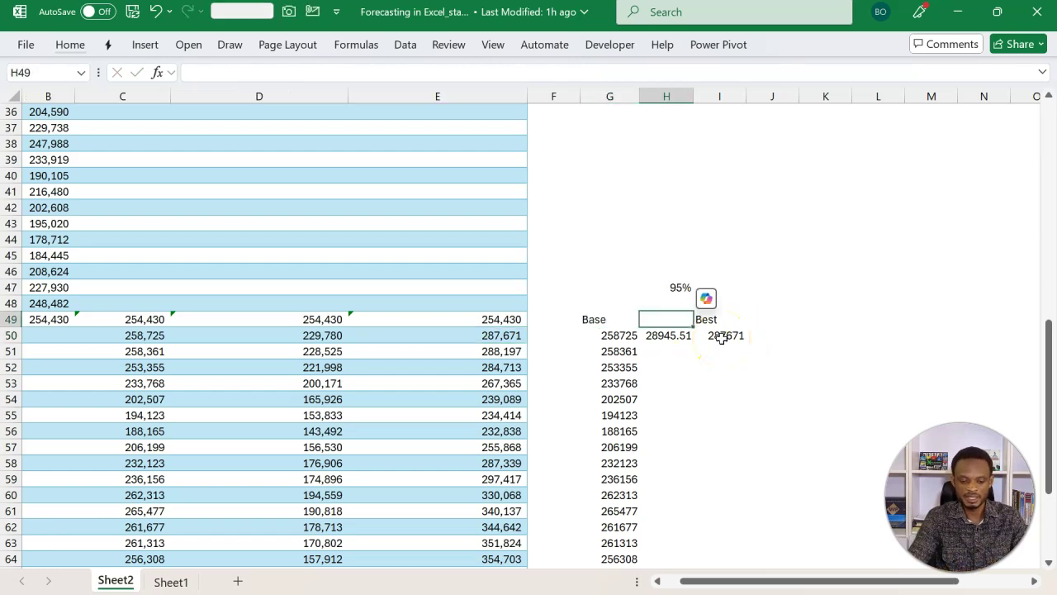
text(Conf)
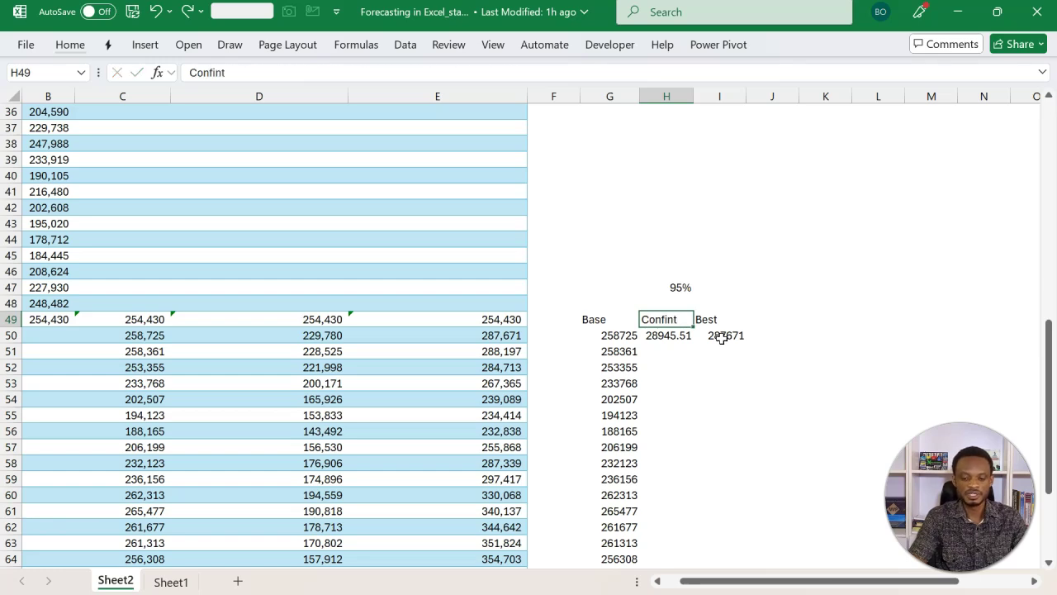
text(int)
key(Return)
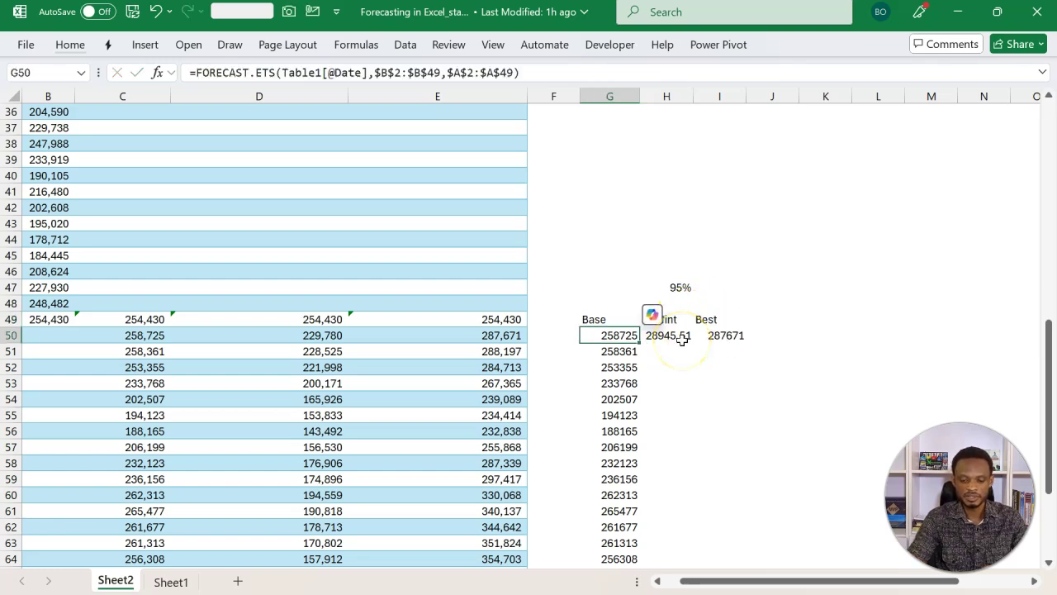
click(715, 334)
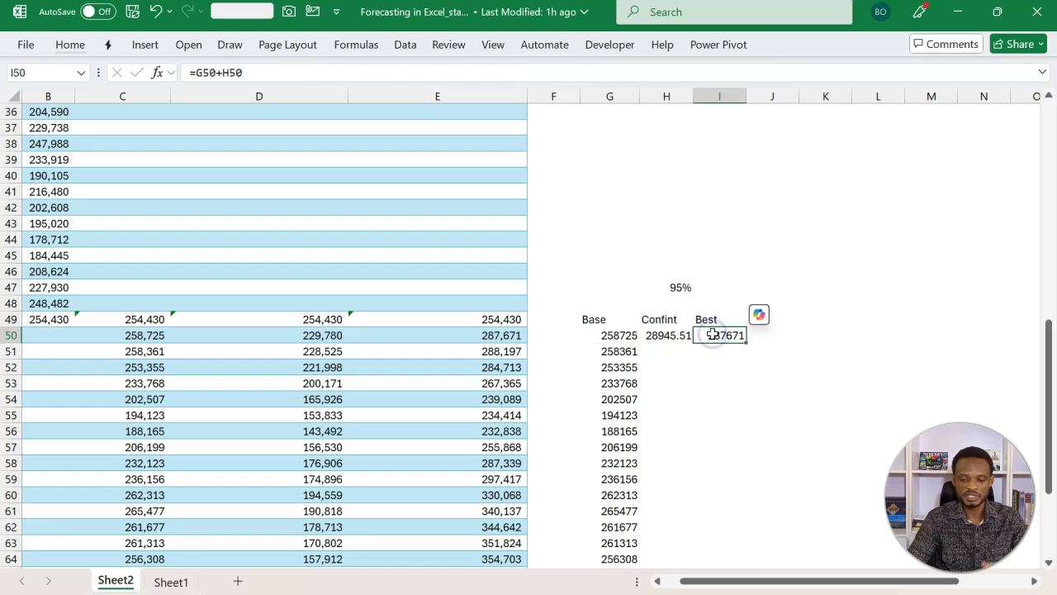
click(608, 337)
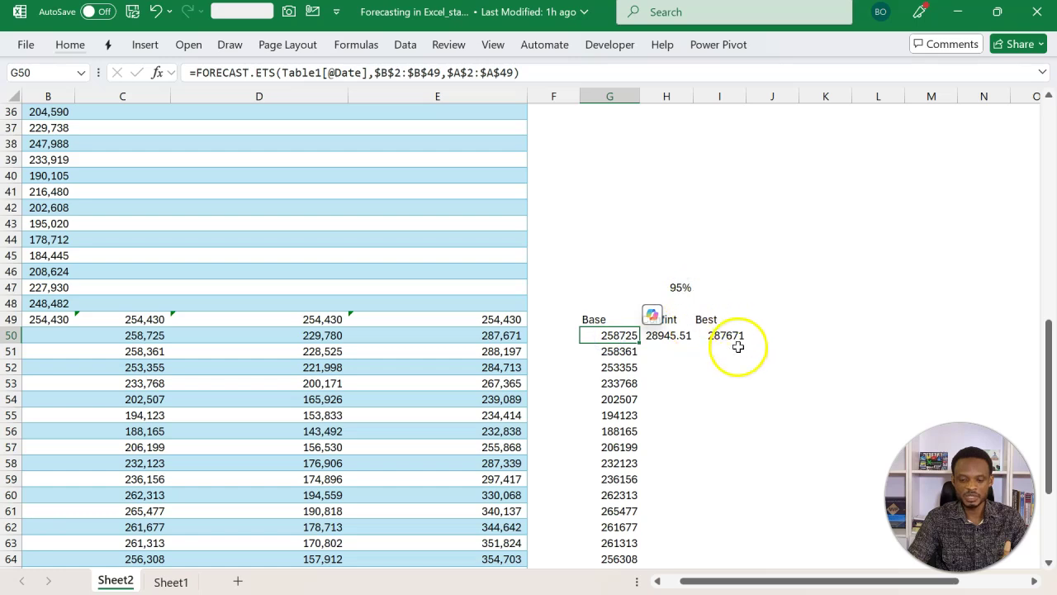
Insert a Worst column before Base and enter =H50-I50 in G50, giving 229780
key(ctrl+shift+plus)
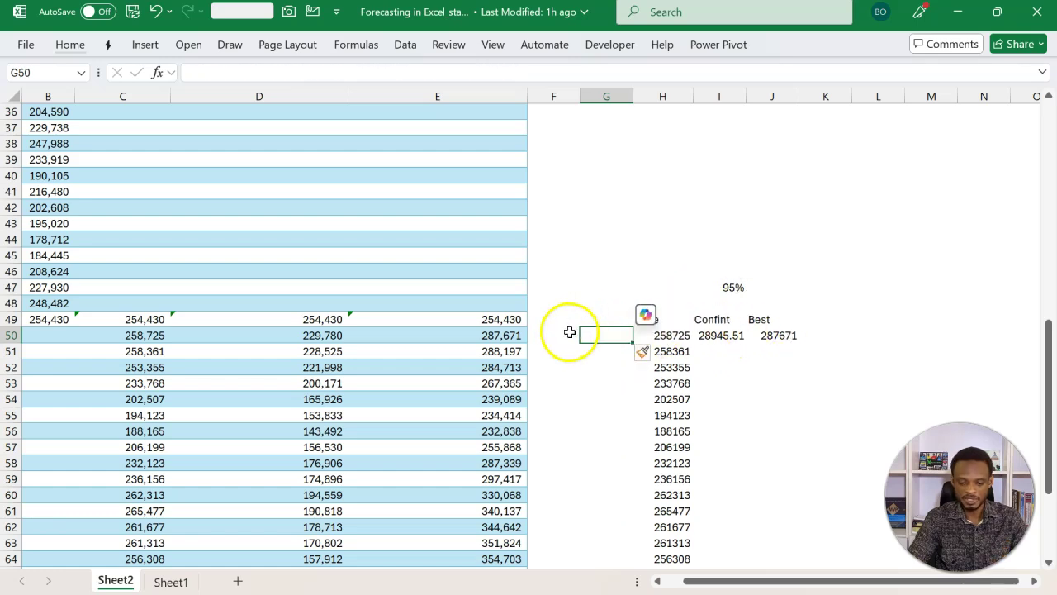
click(597, 316)
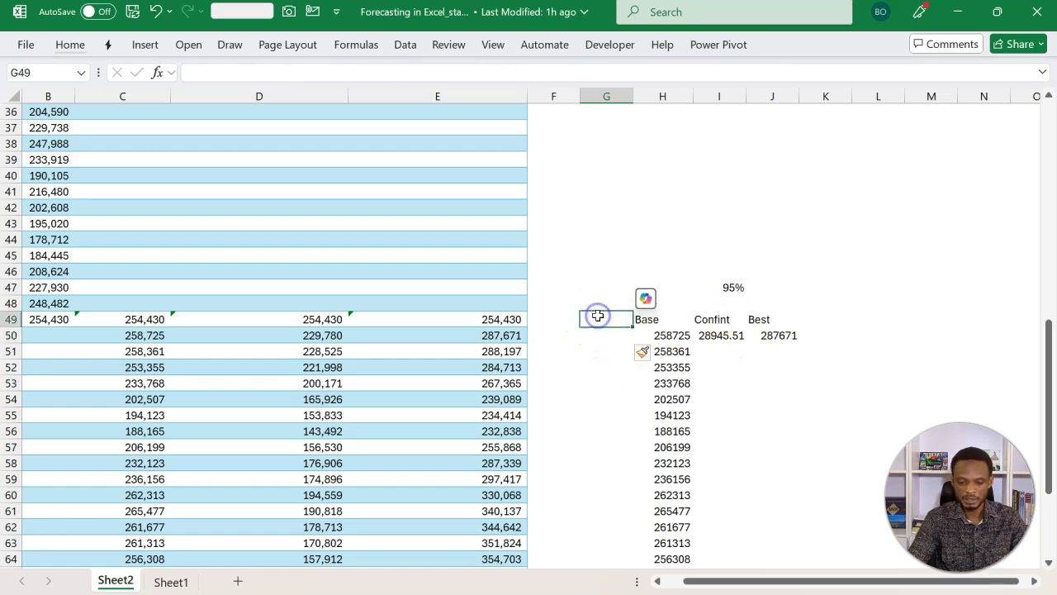
text(Worst)
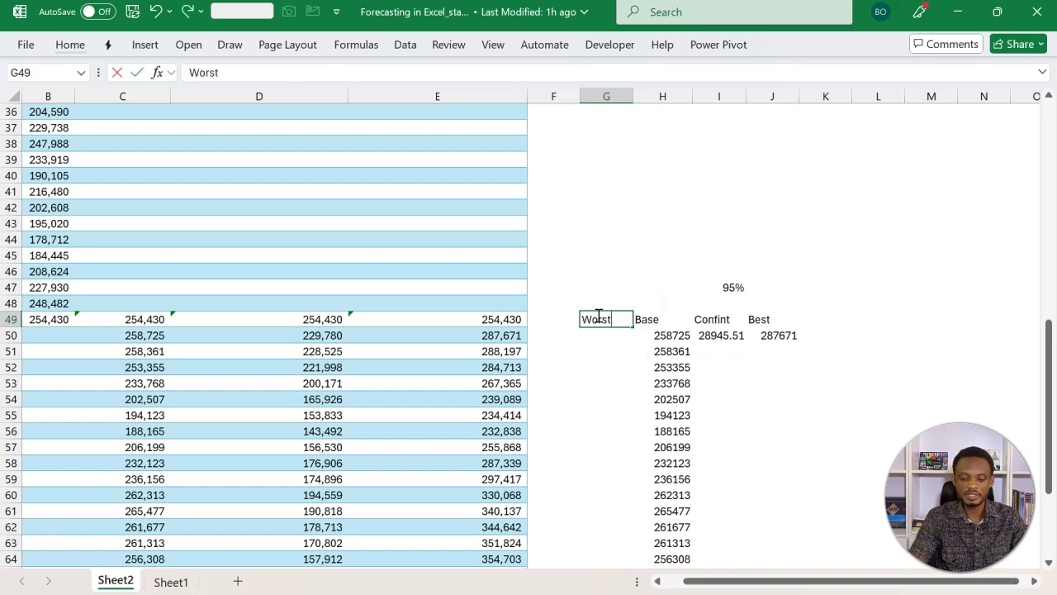
key(Return)
text(=)
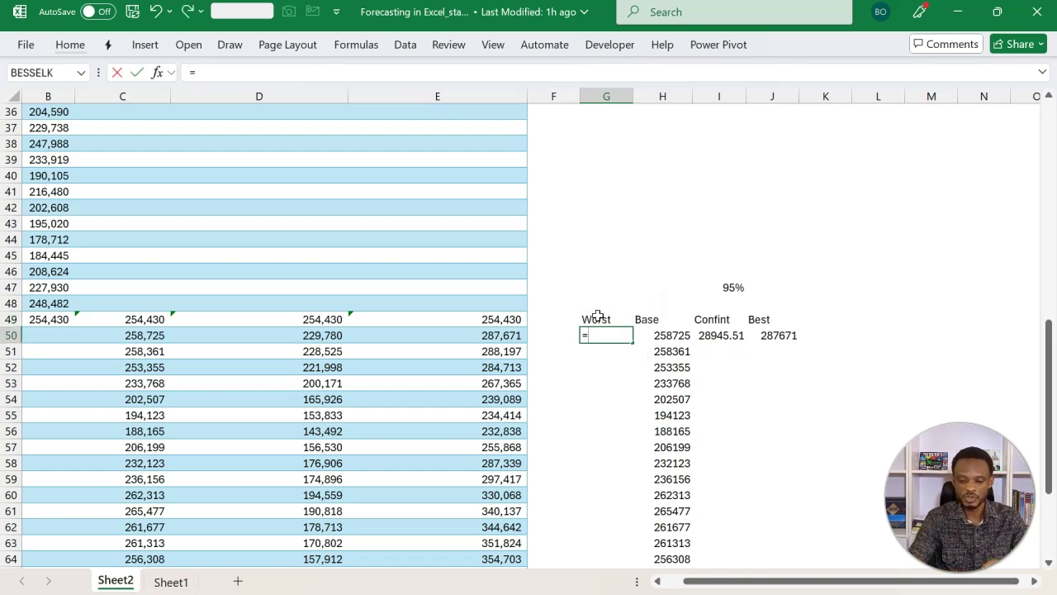
click(661, 334)
text(-)
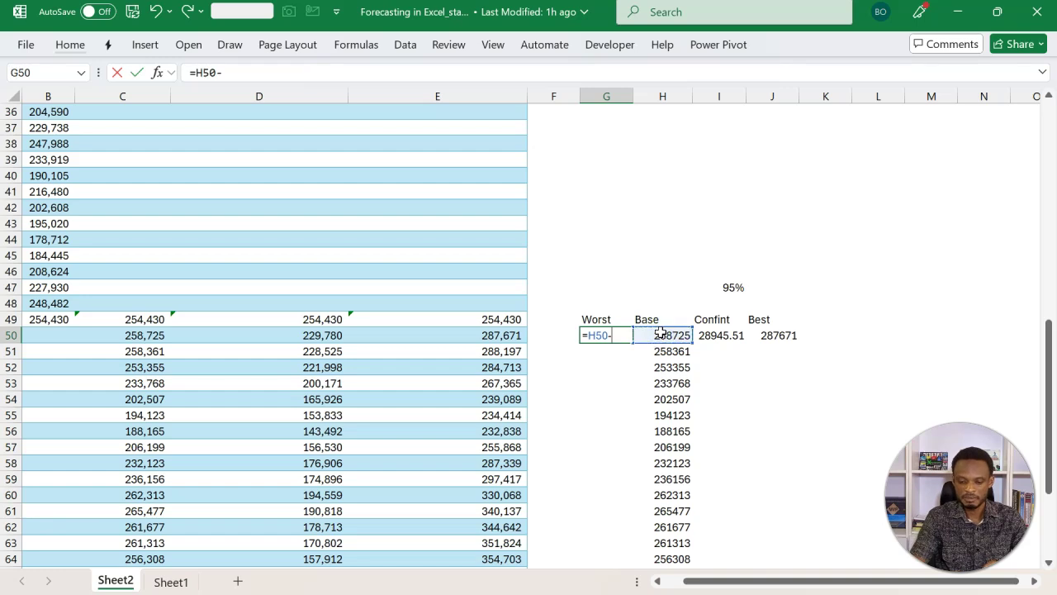
click(711, 334)
key(Return)
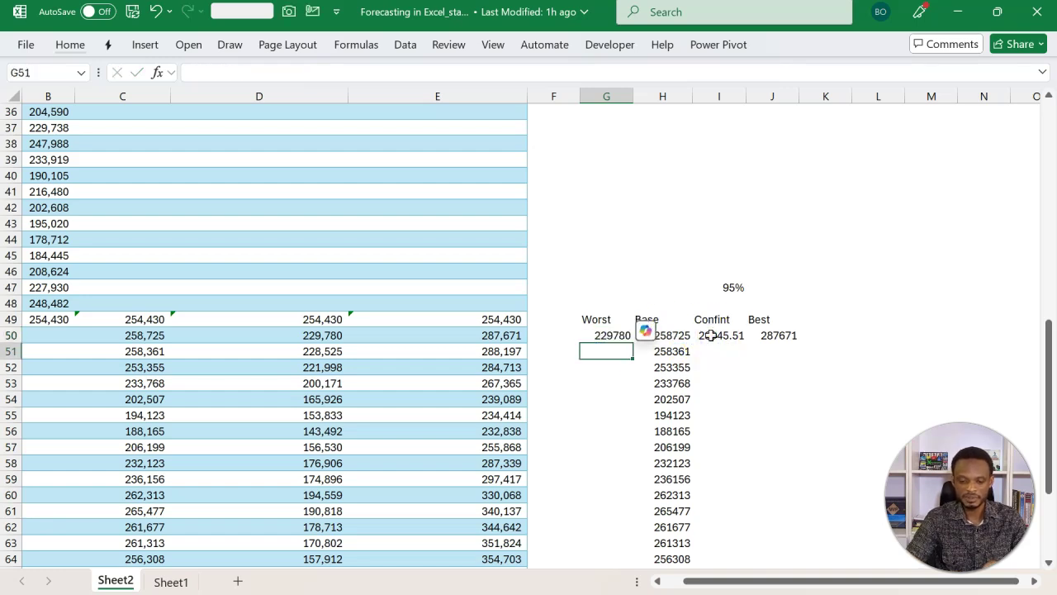
Review the Worst, Base, Confint and Best formulas across G50:J50
click(596, 339)
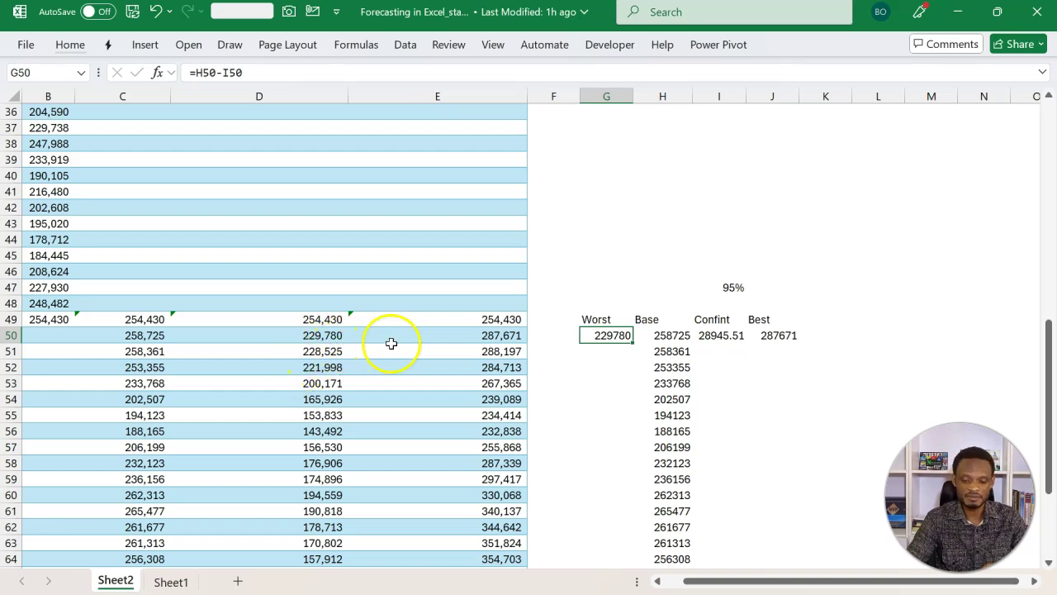
click(615, 337)
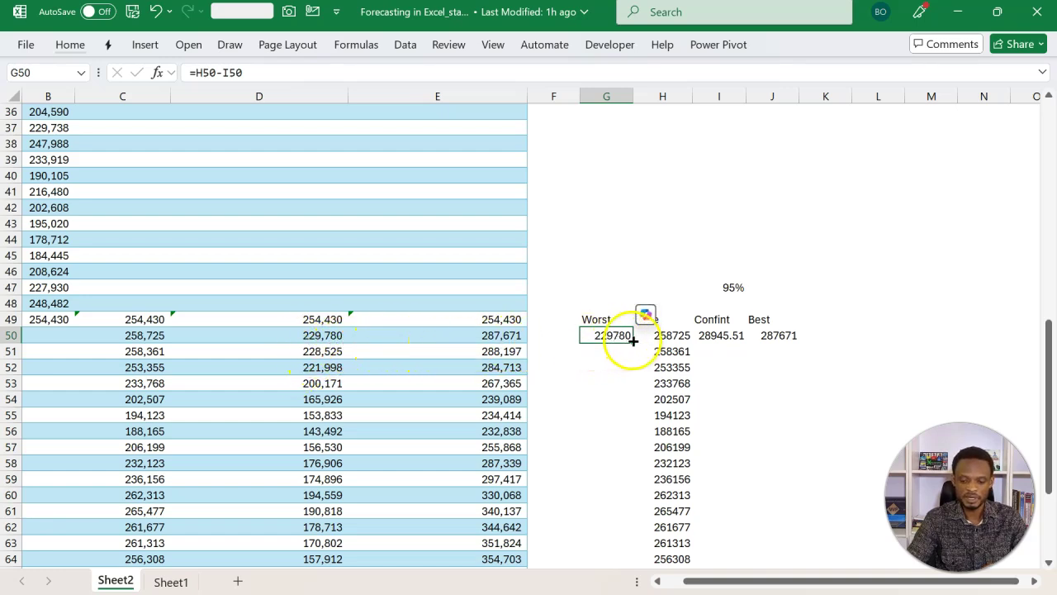
click(667, 337)
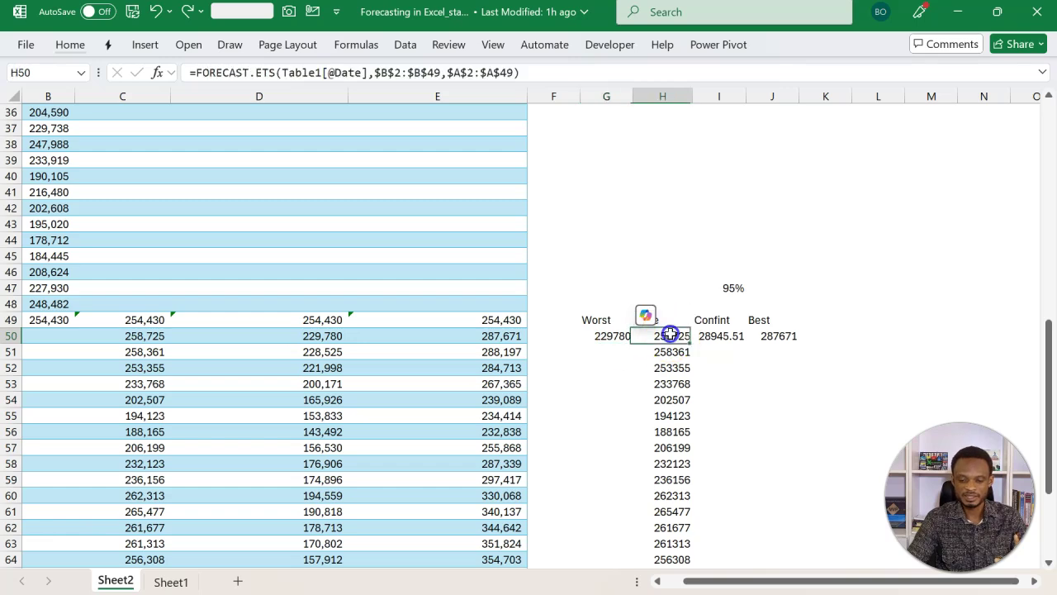
click(743, 327)
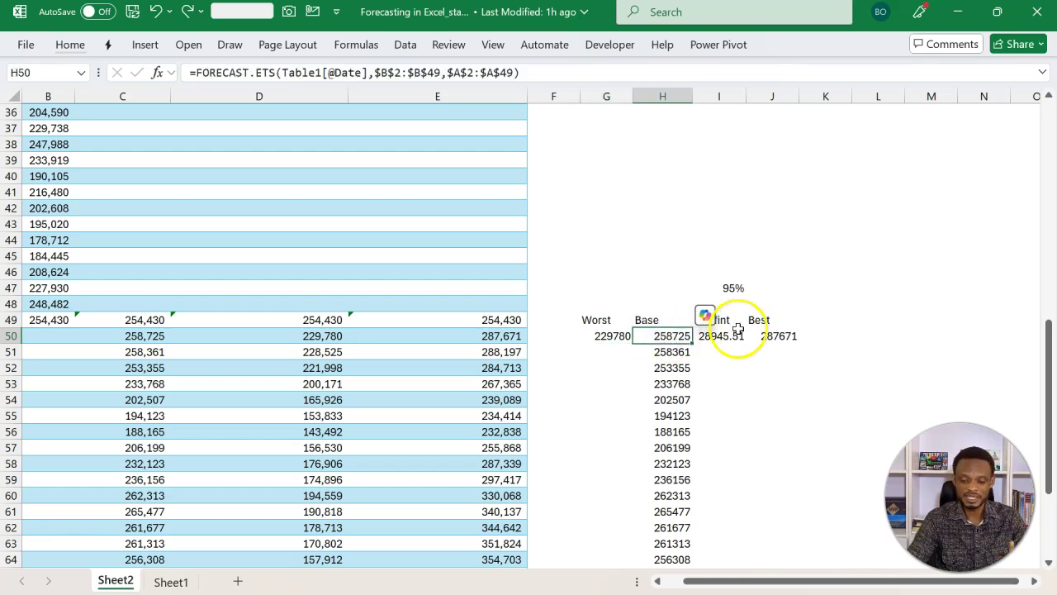
click(731, 334)
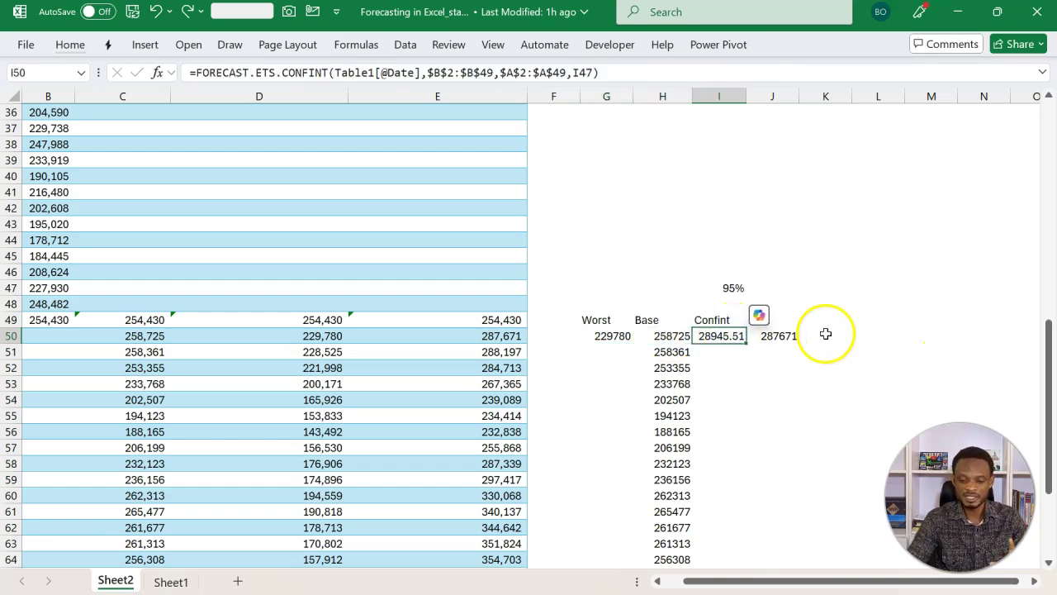
mouse_move(792, 336)
mouse_down()
mouse_move(941, 323)
mouse_move(790, 333)
mouse_up()
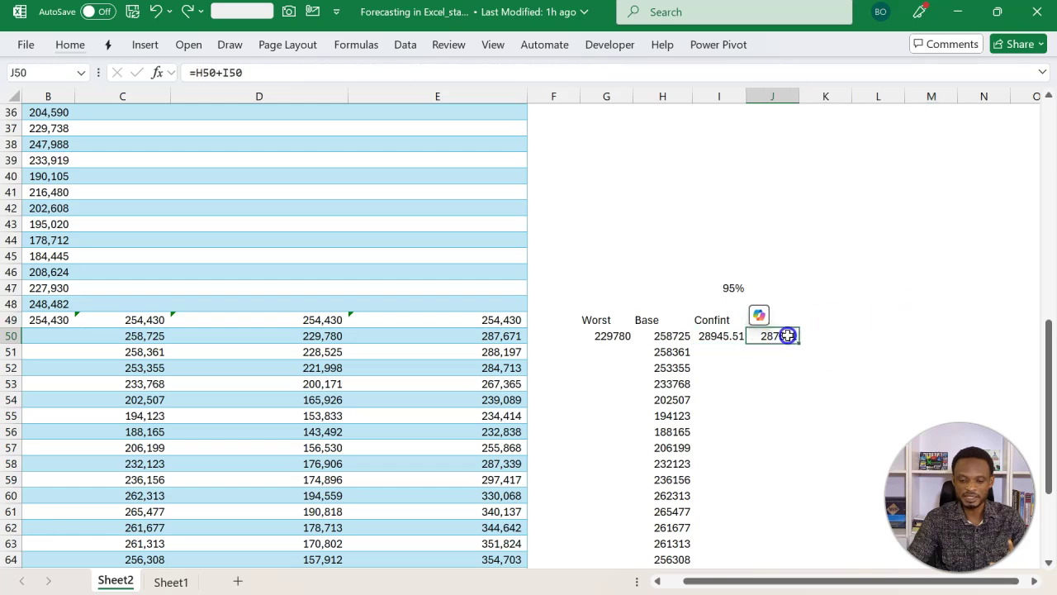
Lock the confidence-level reference in I50's Confint formula to $I$47
double_click(620, 336)
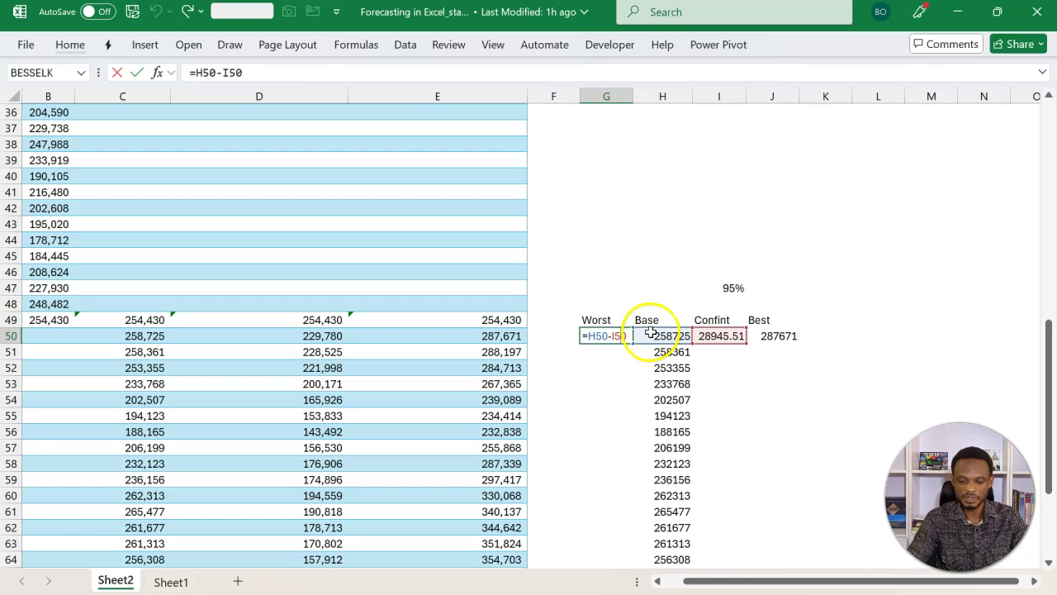
key(Escape)
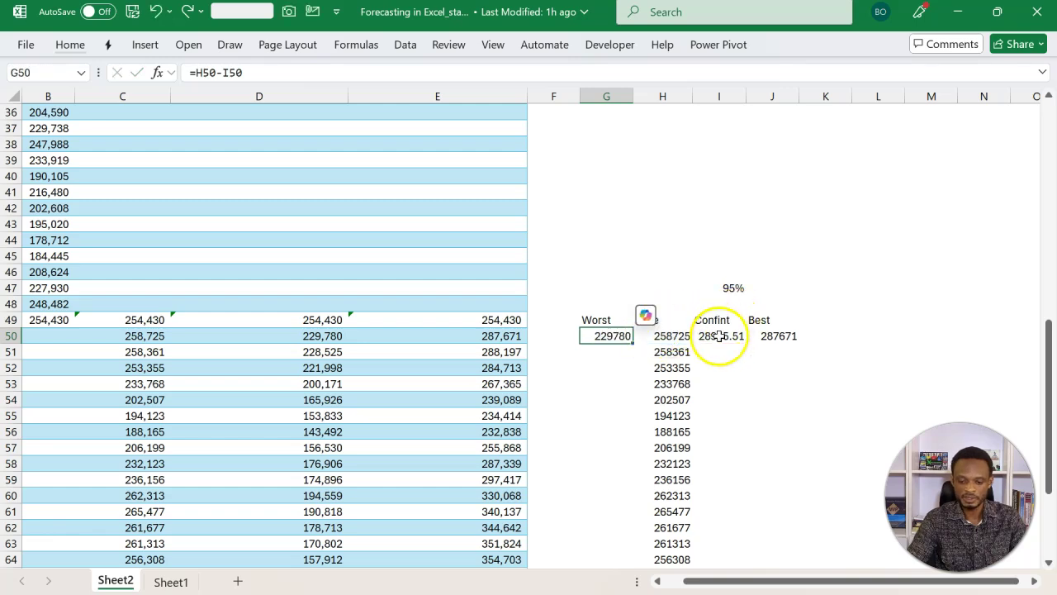
double_click(720, 336)
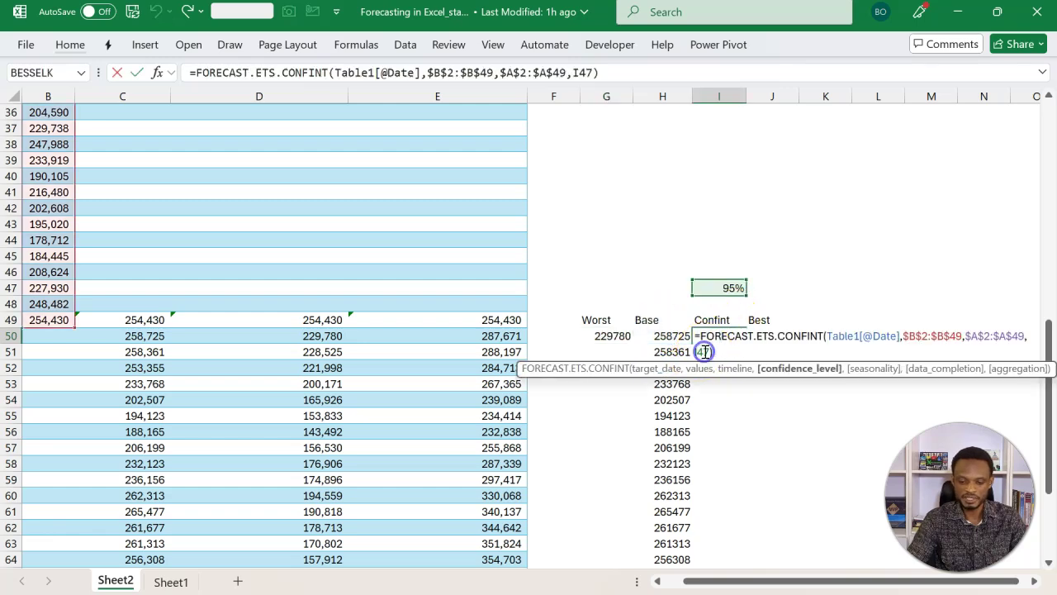
key(F4)
key(Return)
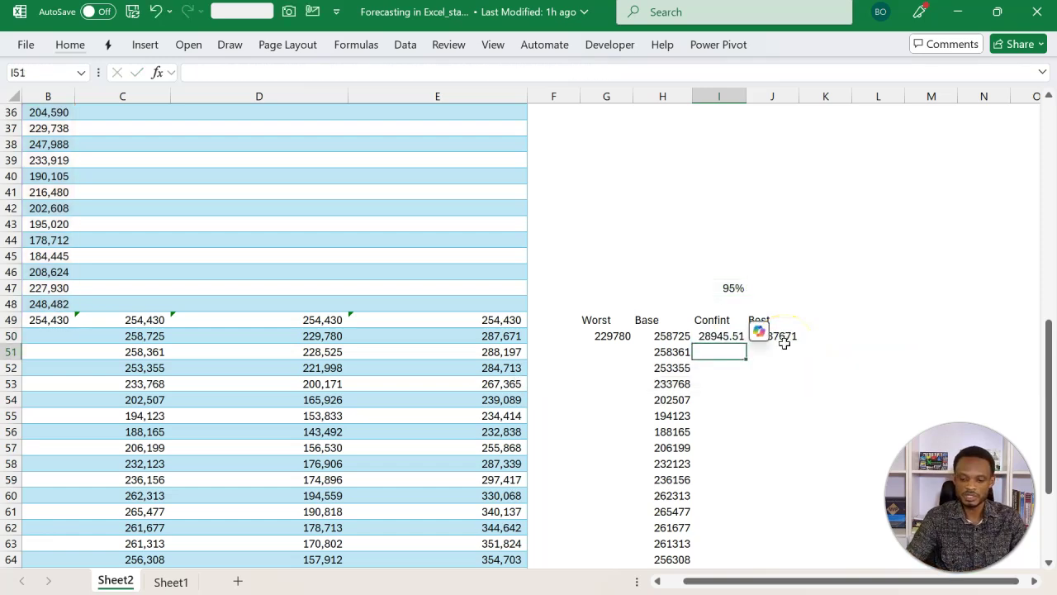
Fill the Worst, Base, Confint and Best formulas from row 50 down to row 73
drag(598, 335, 795, 529)
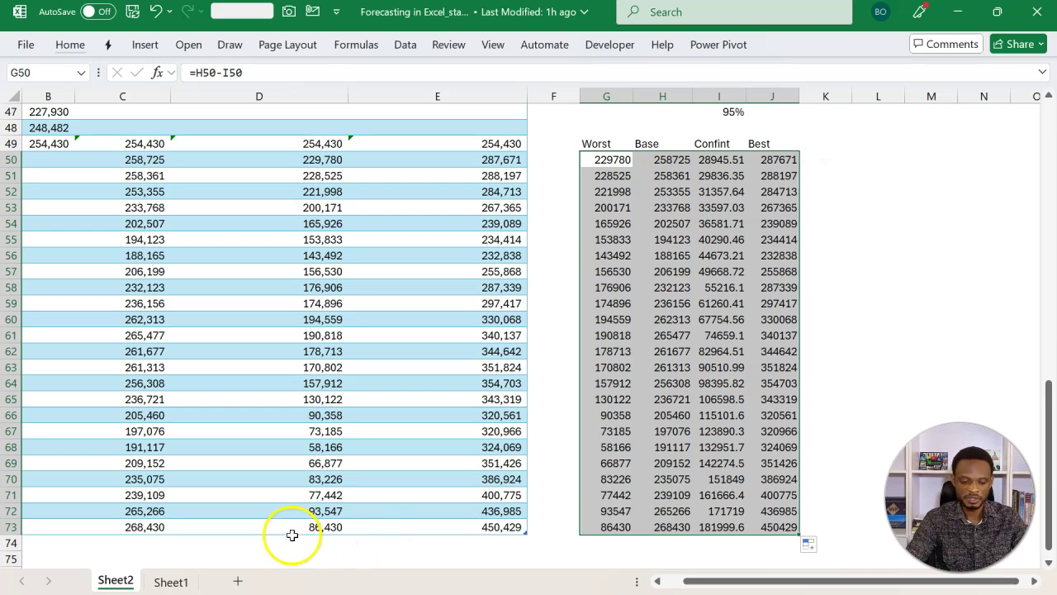
click(321, 526)
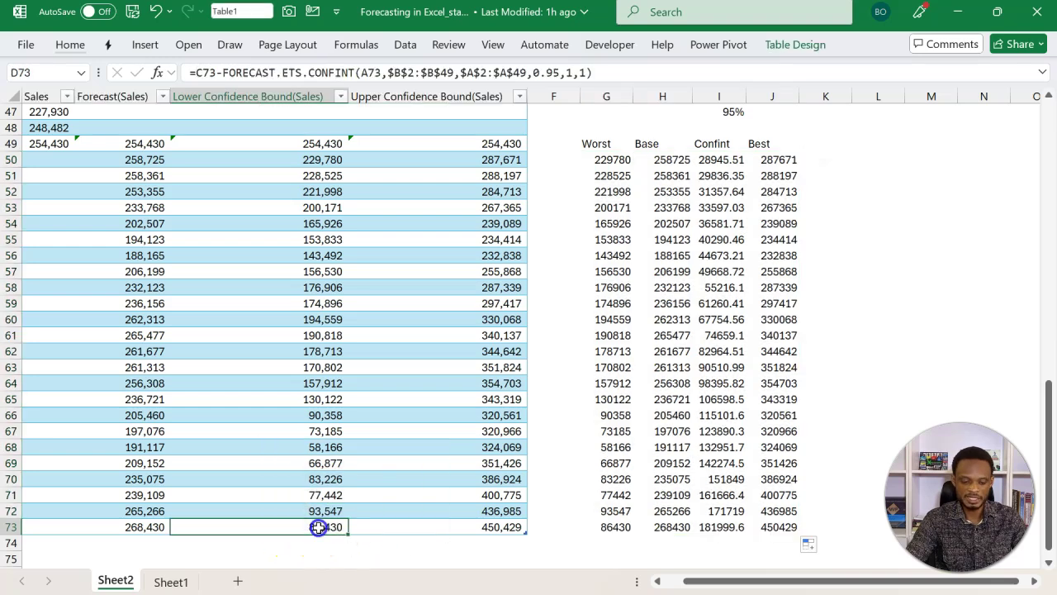
click(596, 526)
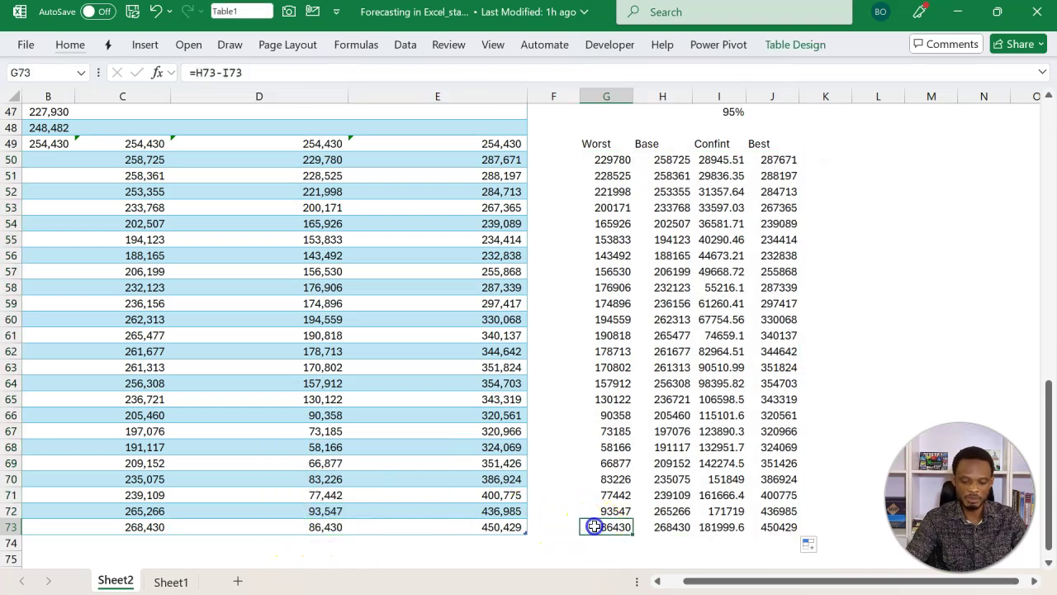
click(768, 527)
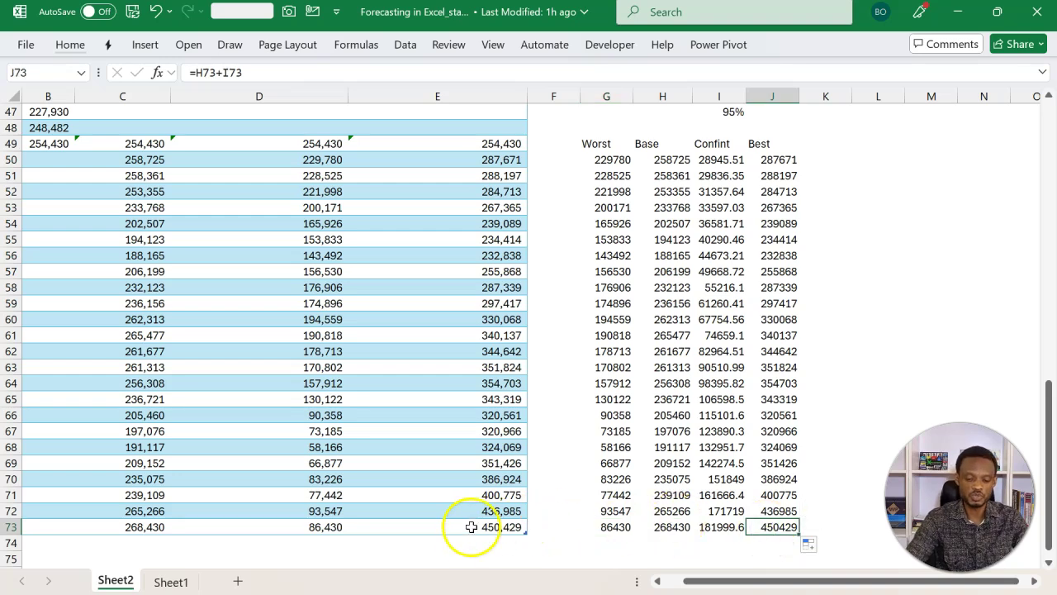
Replace 0.95 with $I$47 in D50's lower-bound formula and fill it down the column
scroll(466, 527, up, 1)
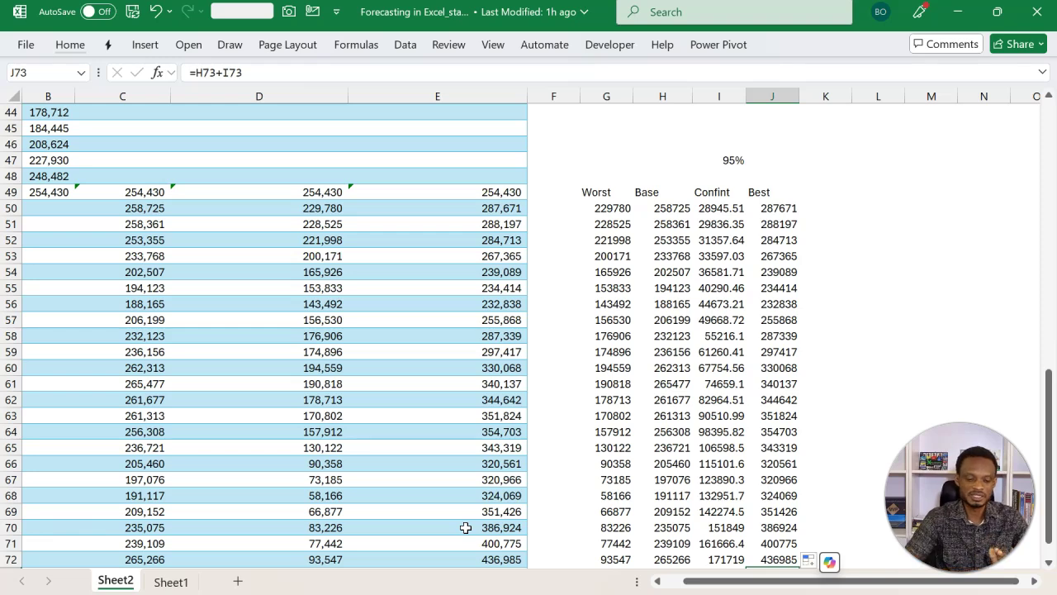
scroll(465, 527, left, 1)
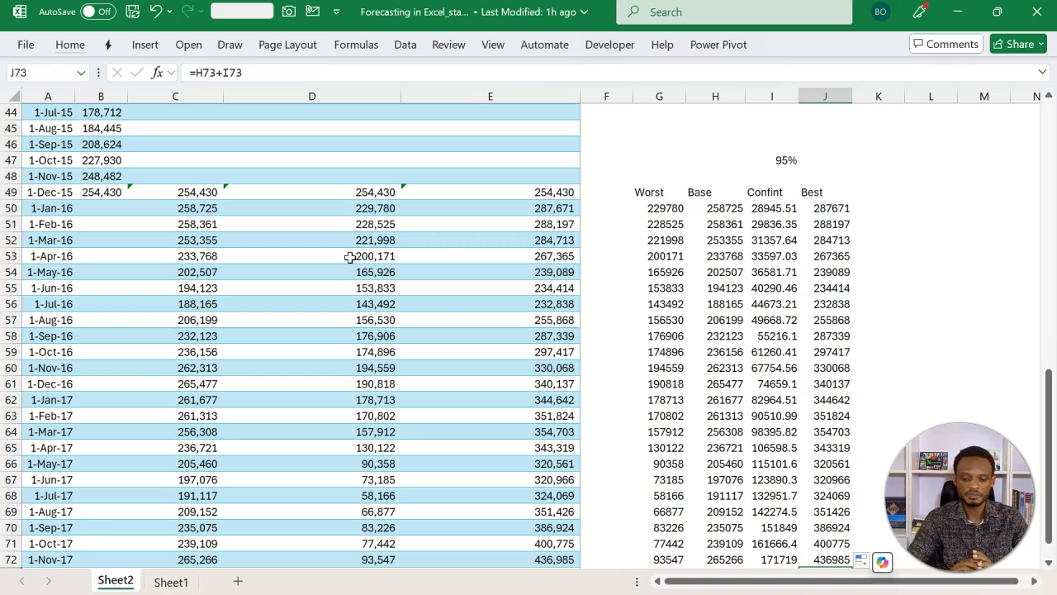
click(196, 210)
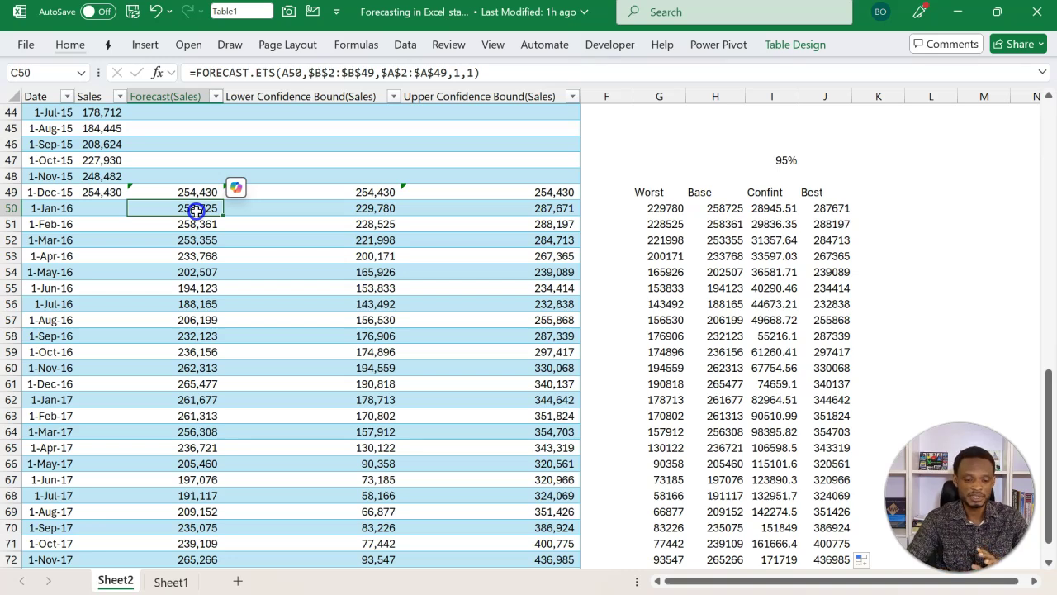
double_click(196, 211)
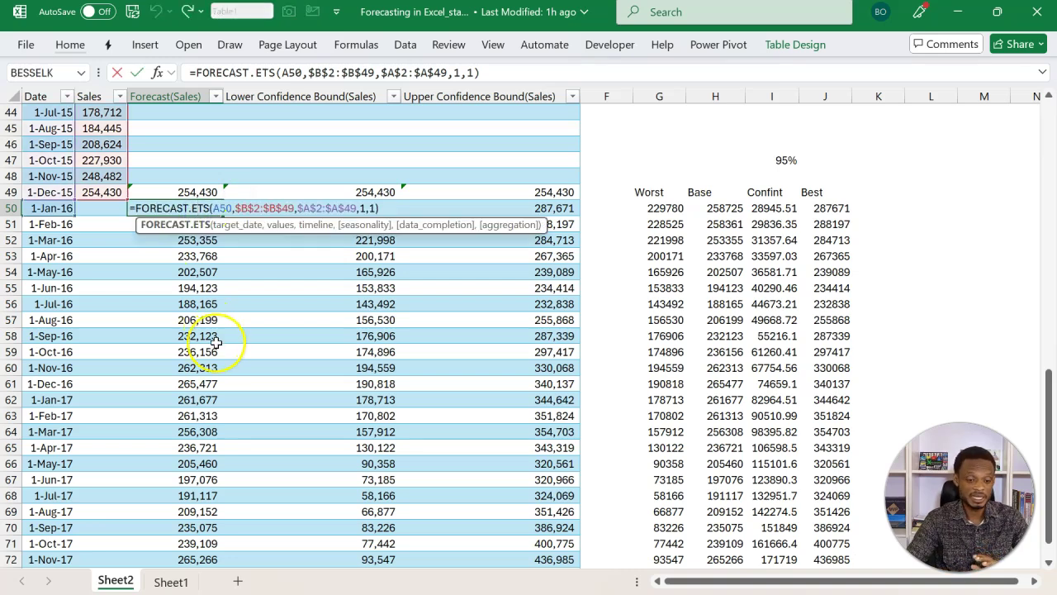
key(Escape)
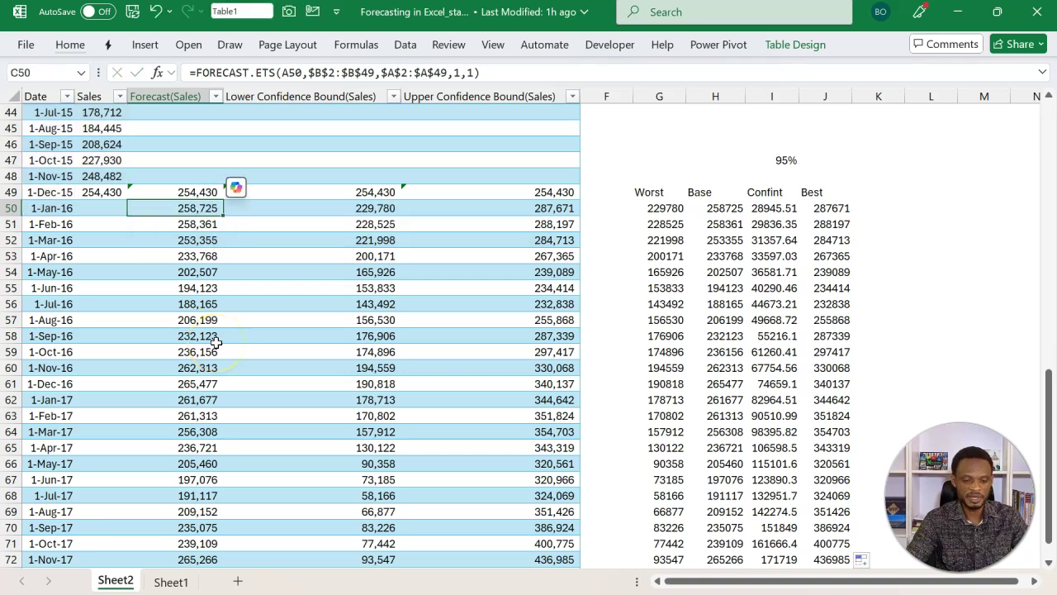
click(368, 209)
double_click(369, 209)
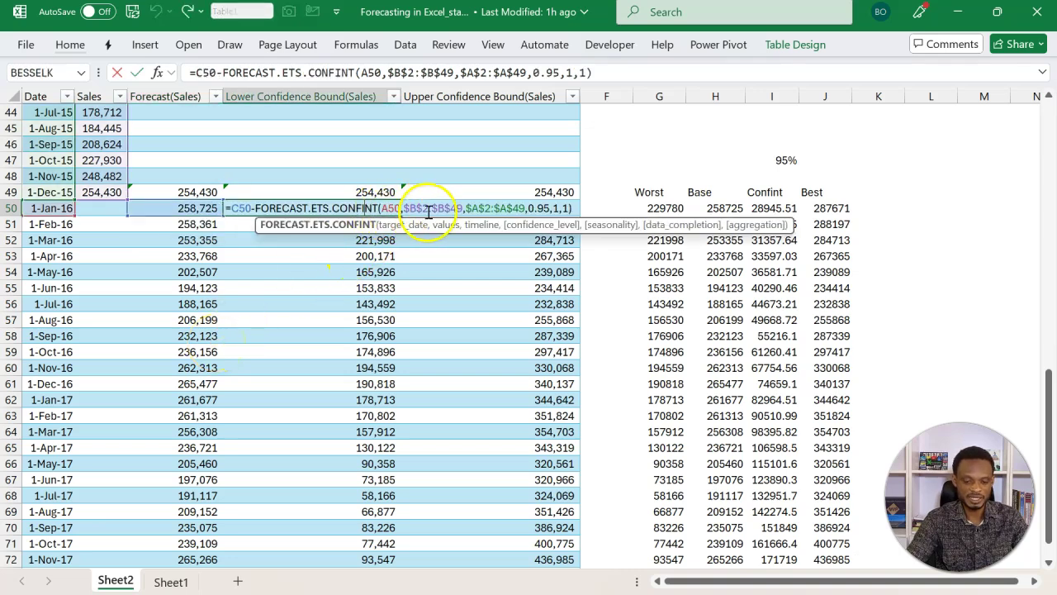
click(539, 225)
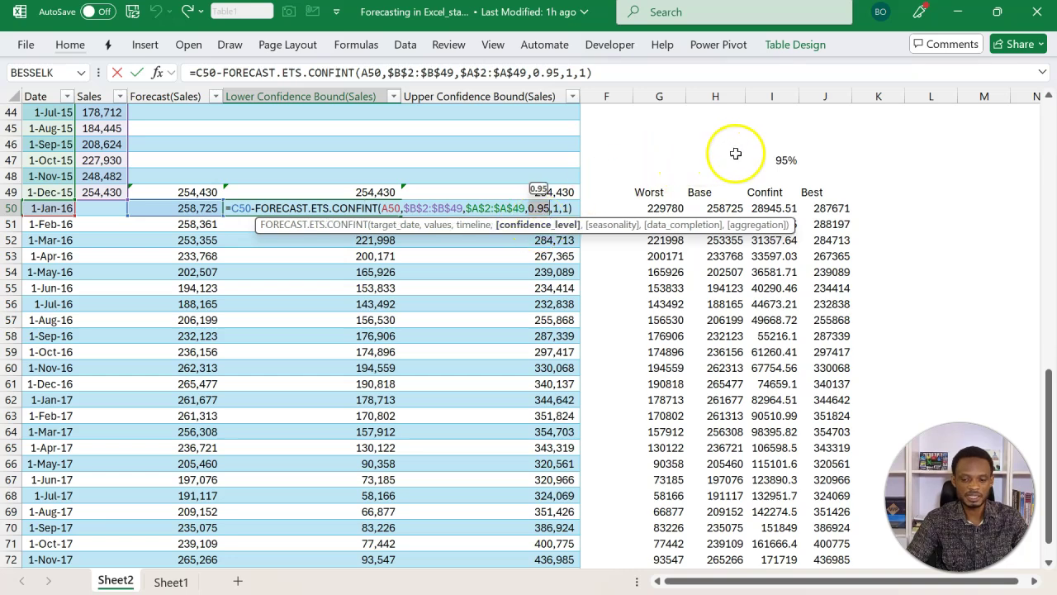
click(780, 159)
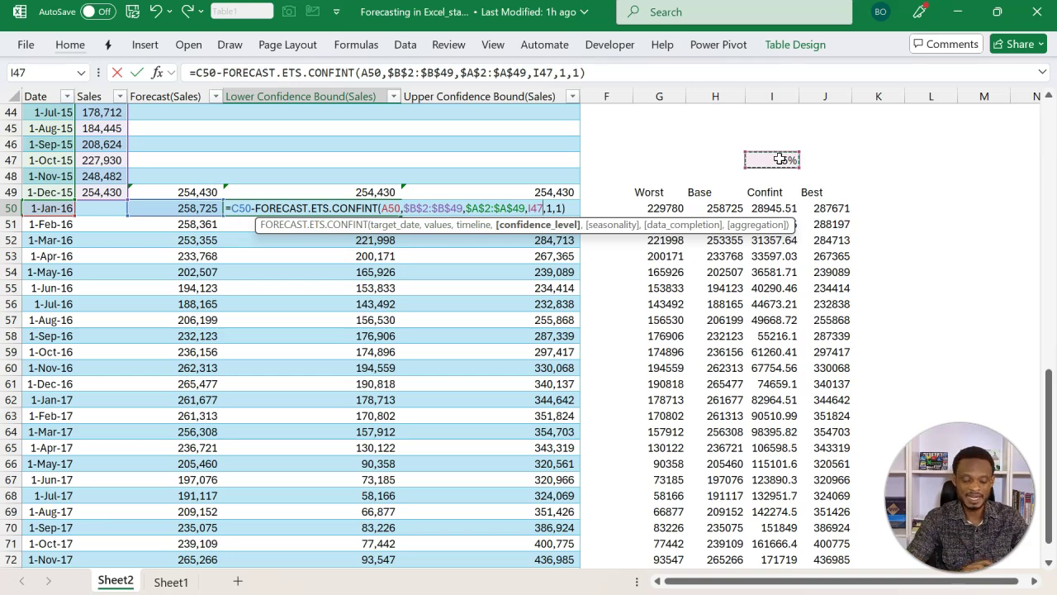
key(F4)
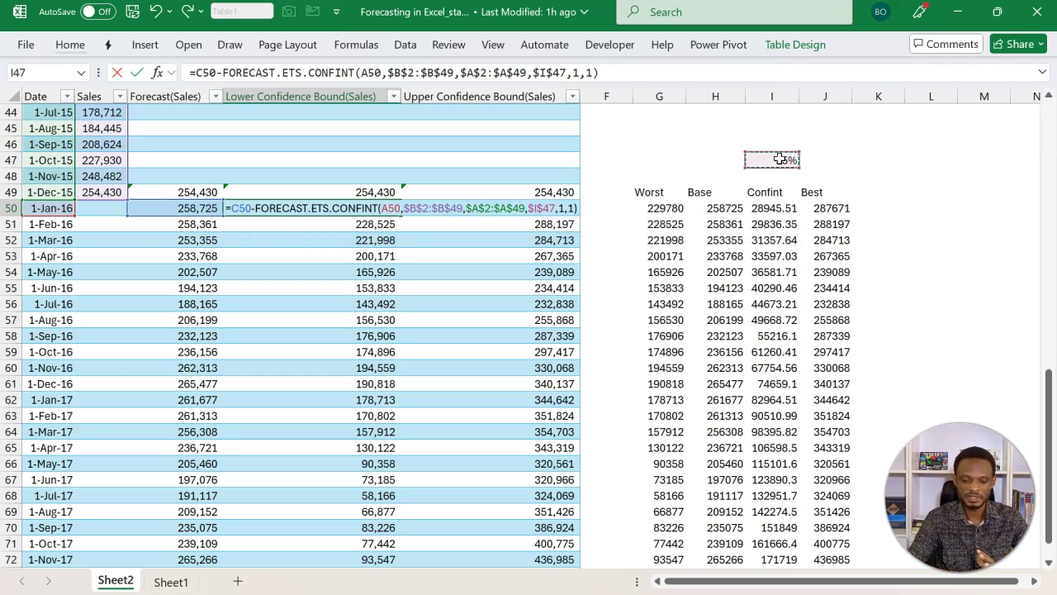
key(Return)
click(385, 223)
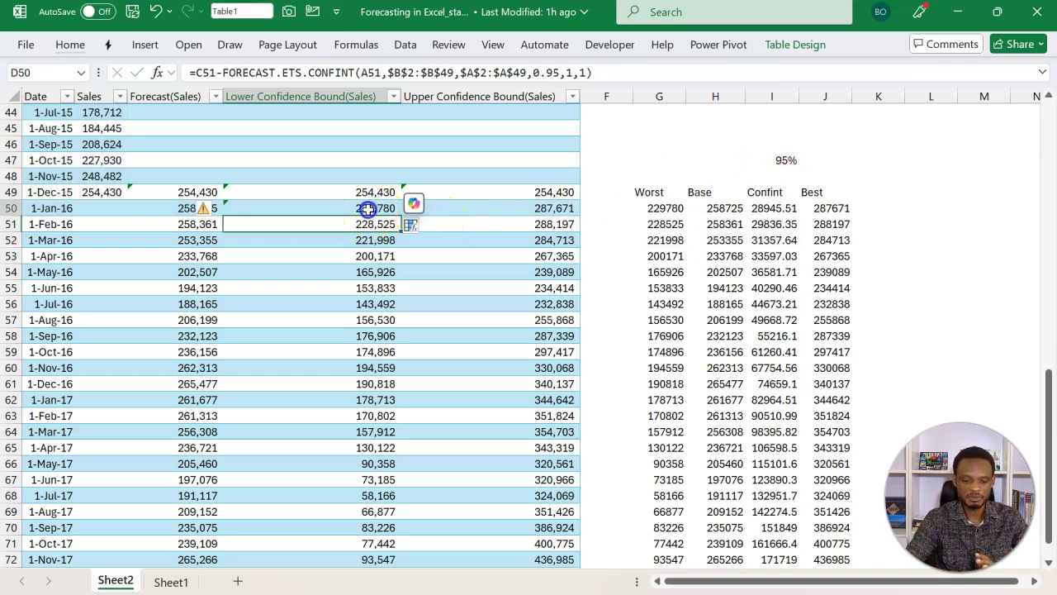
click(366, 207)
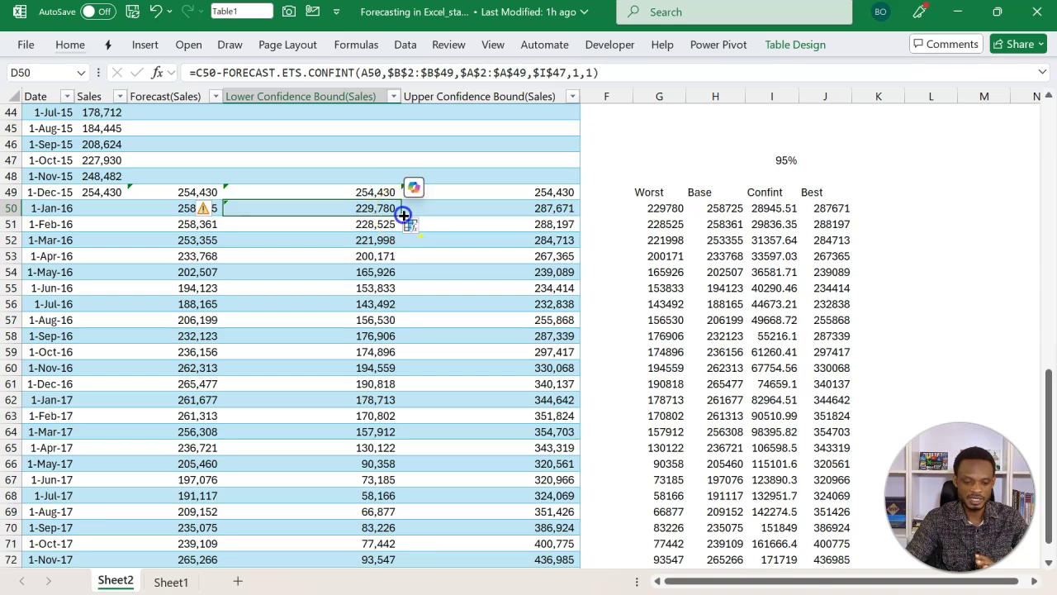
double_click(403, 214)
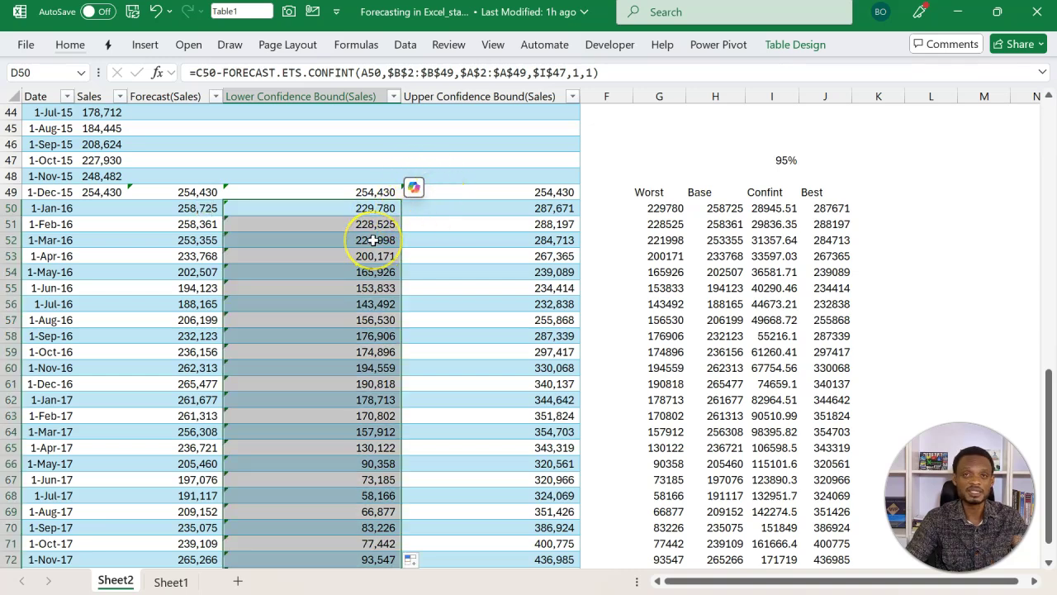
Replace 0.95 with $I$47 in E50's upper-bound formula and fill it down to E73
click(518, 207)
double_click(517, 208)
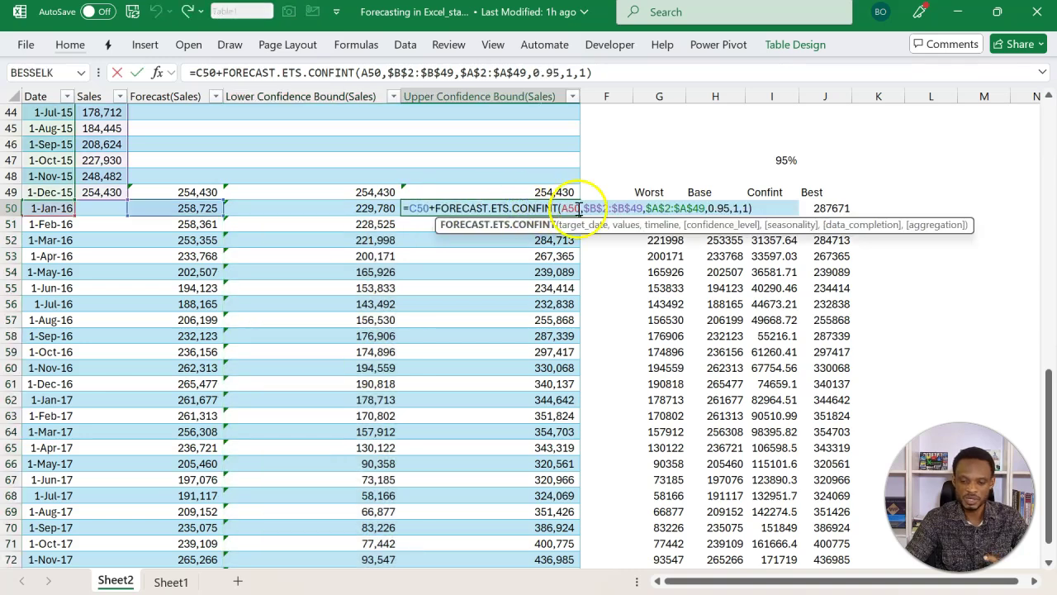
click(694, 224)
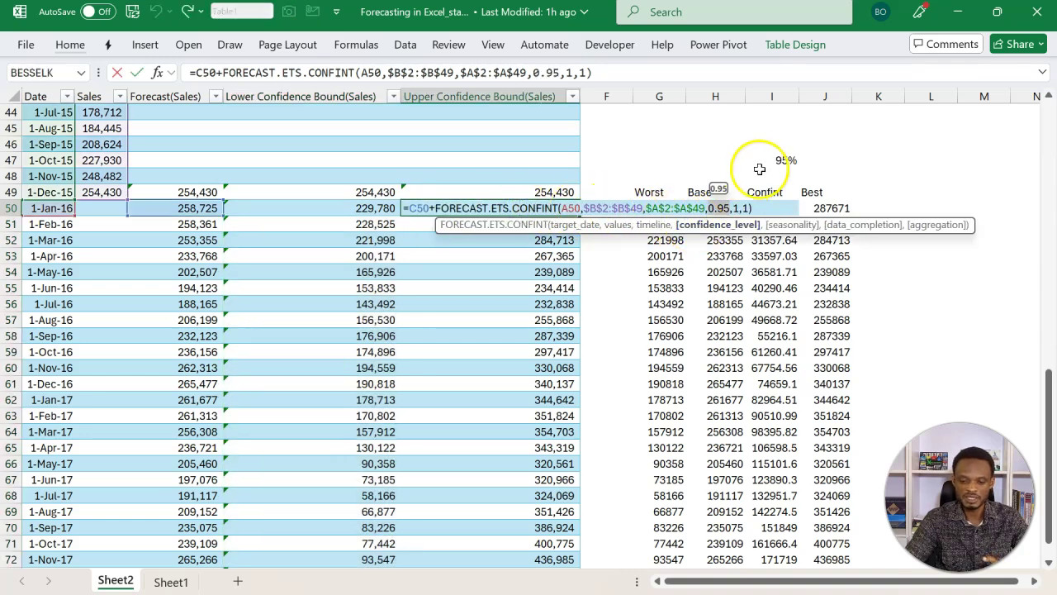
click(787, 158)
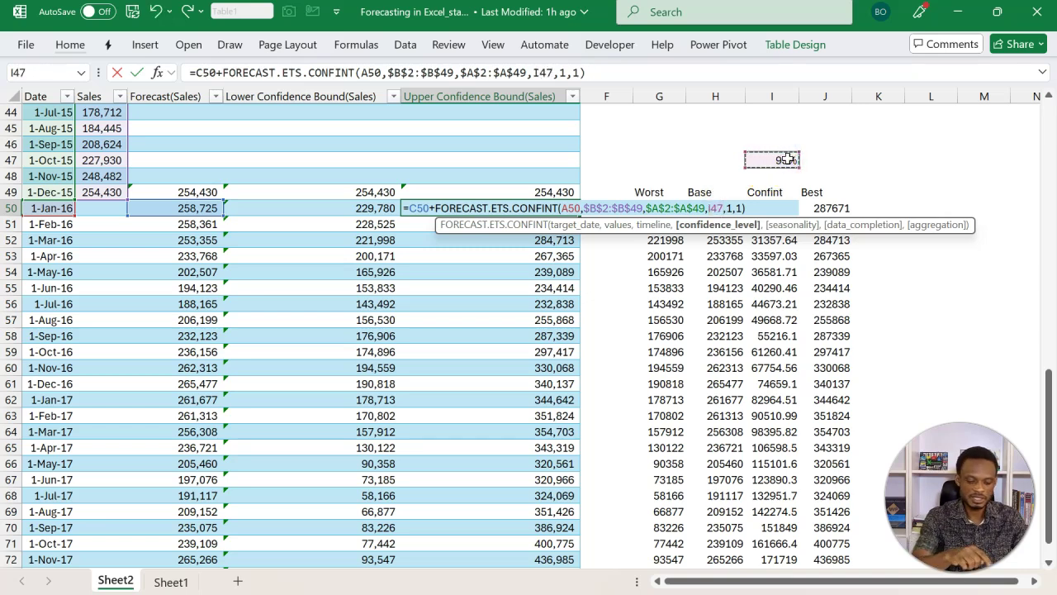
key(F4)
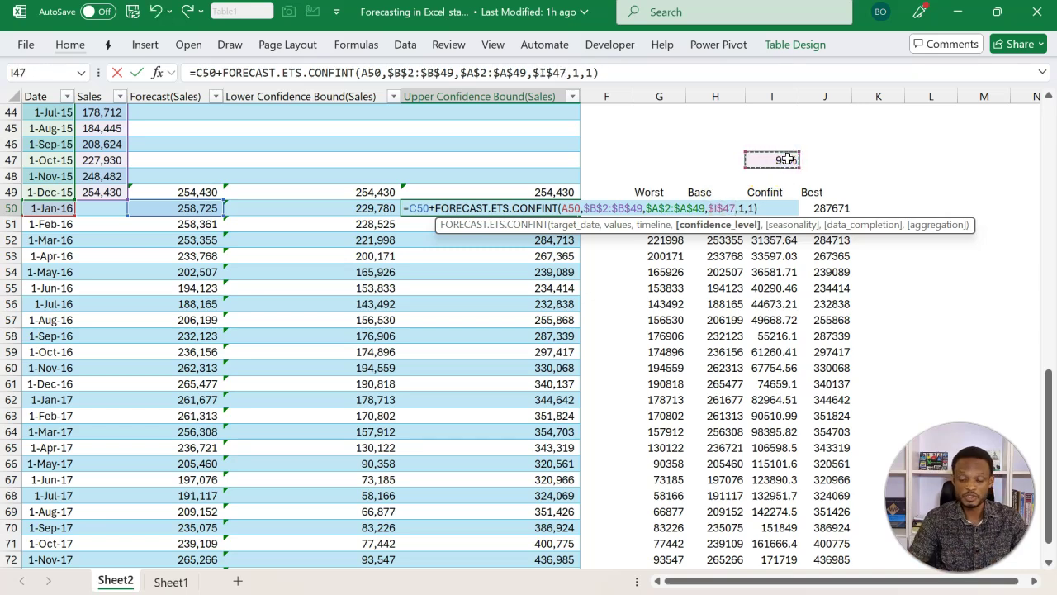
key(Return)
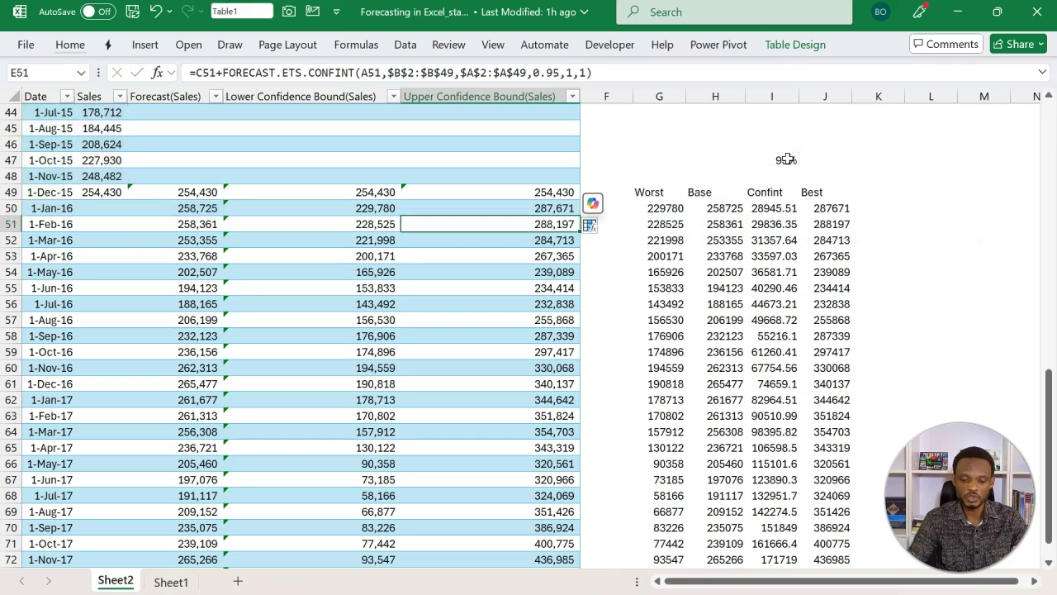
click(539, 208)
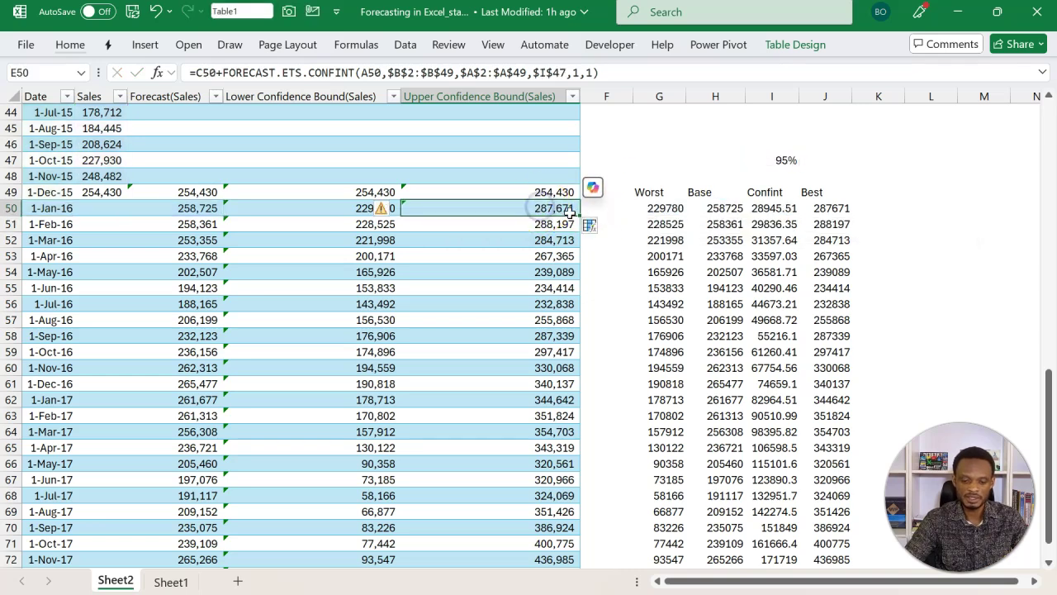
double_click(582, 216)
scroll(524, 333, down, 4)
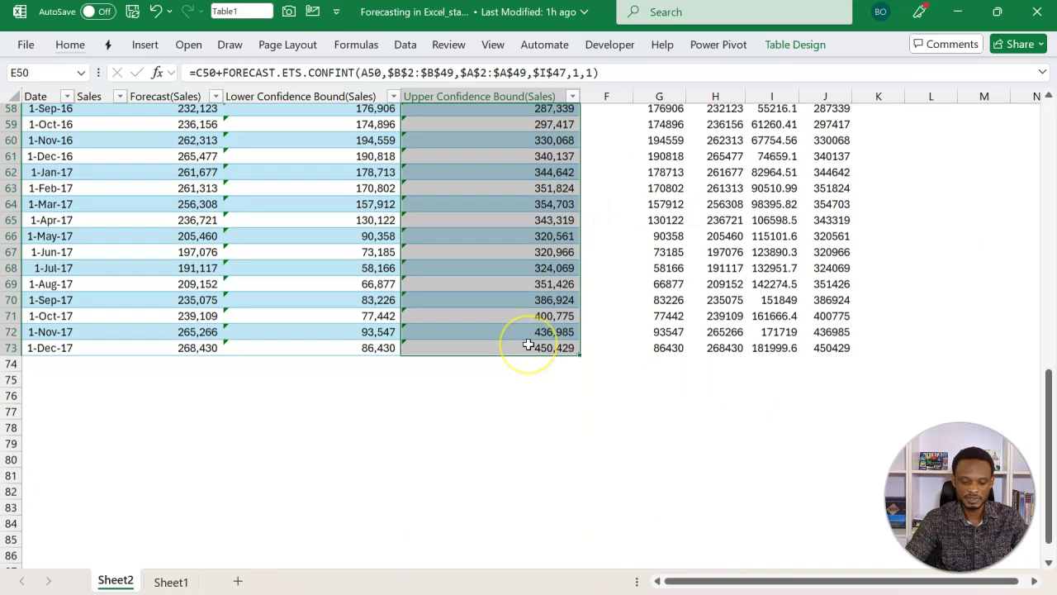
scroll(532, 339, up, 3)
scroll(528, 343, up, 1)
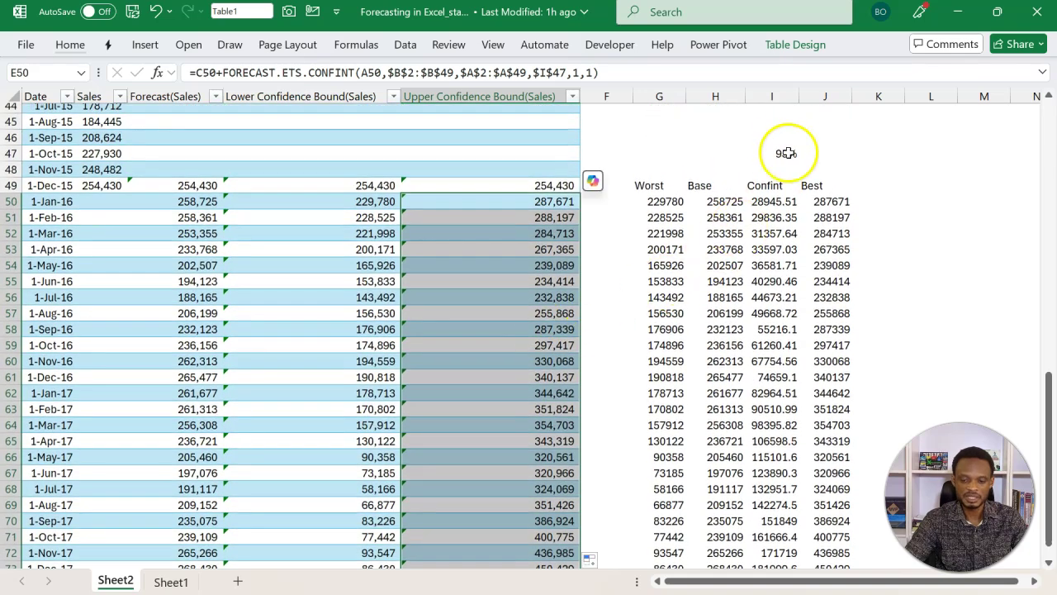
click(781, 155)
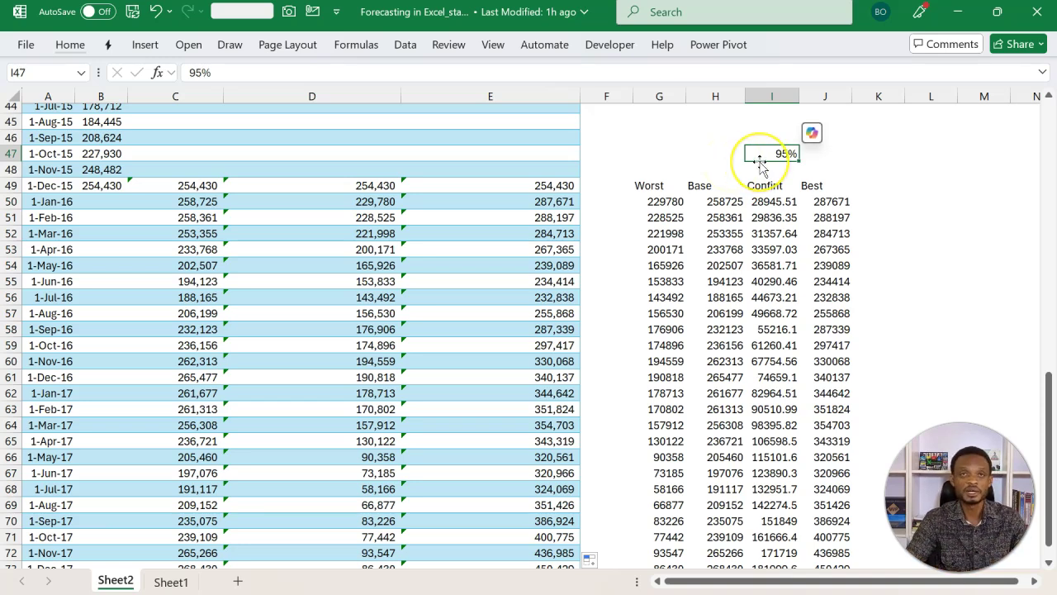
Copy the Confint header into H47 as a label beside the 95% cell I47
scroll(731, 182, up, 15)
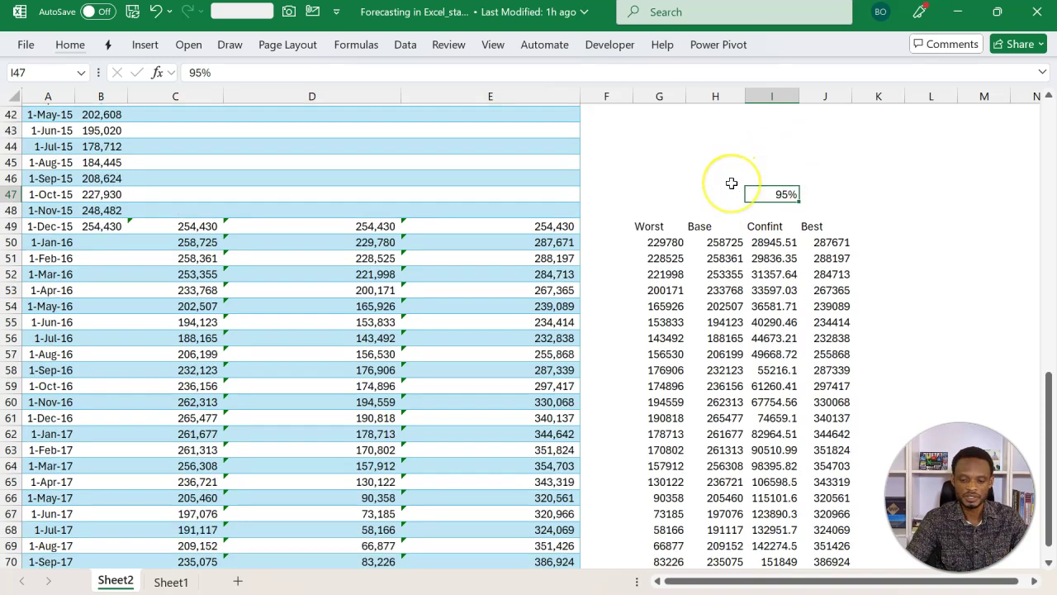
scroll(731, 182, right, 3)
scroll(732, 183, down, 12)
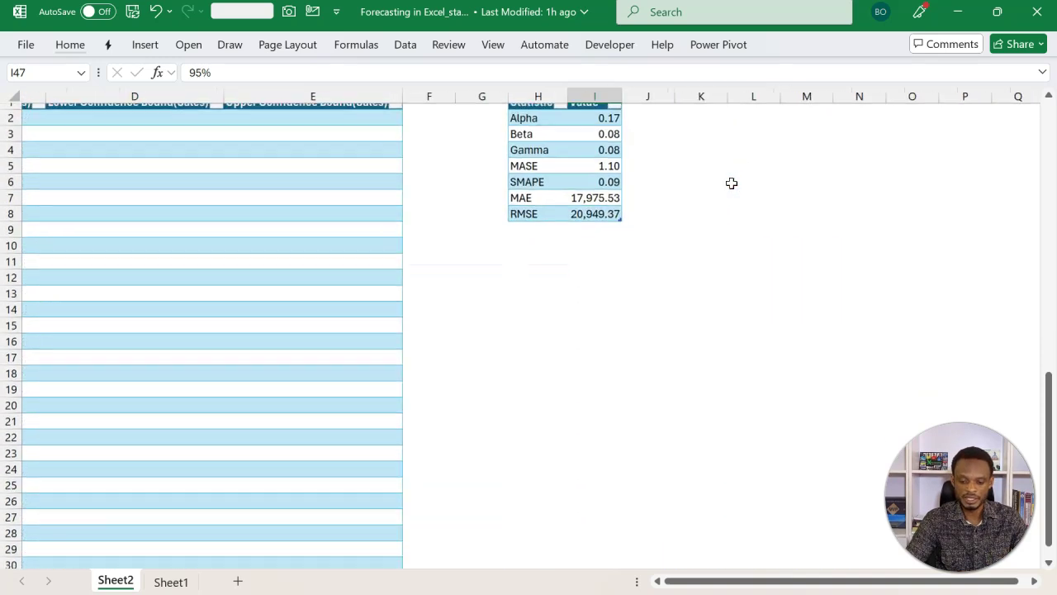
click(555, 355)
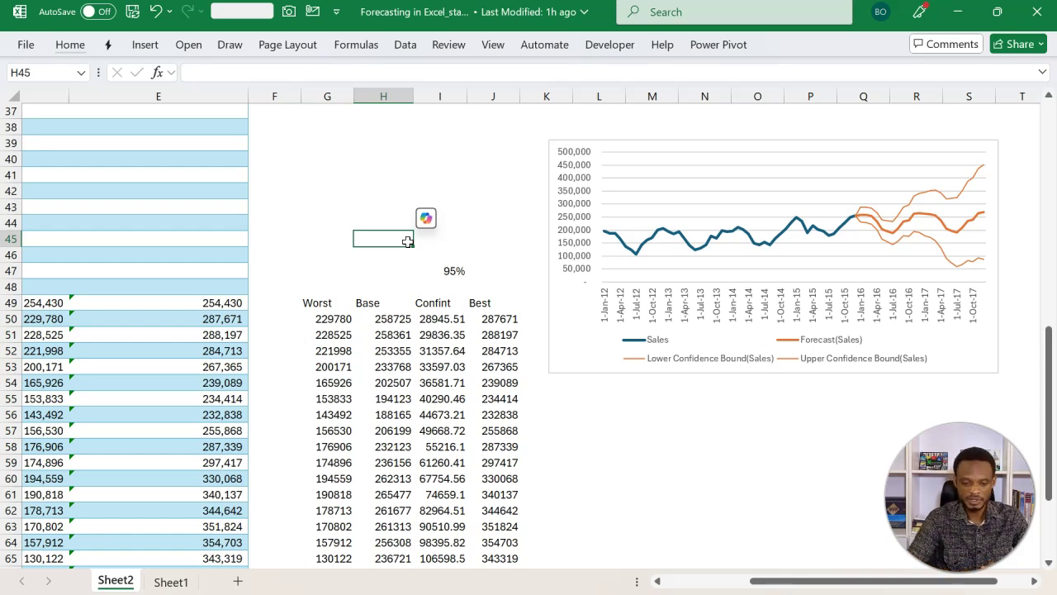
click(388, 270)
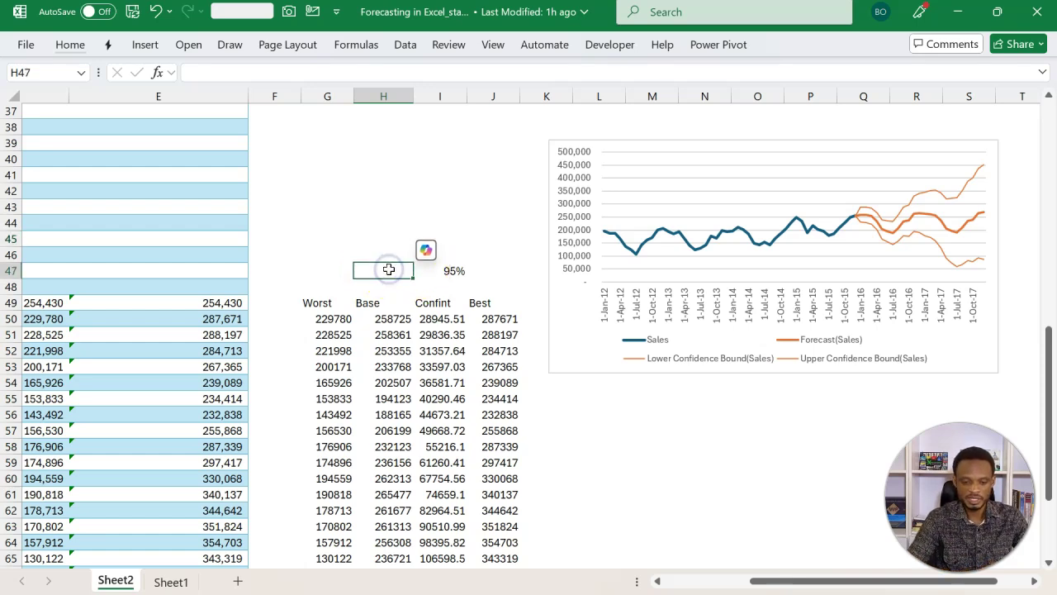
key(Down)
key(Down)
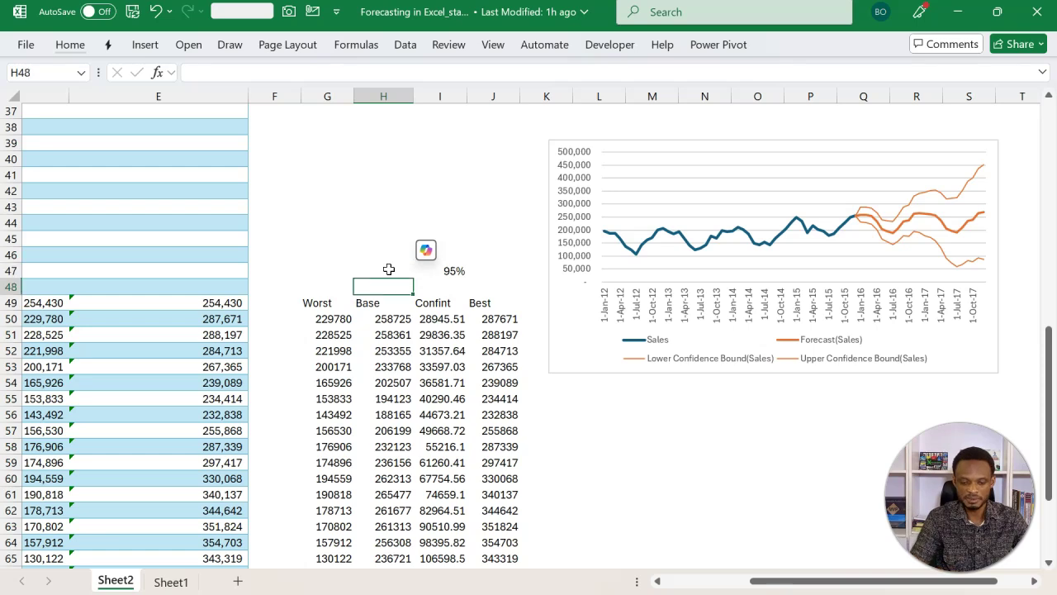
key(Right)
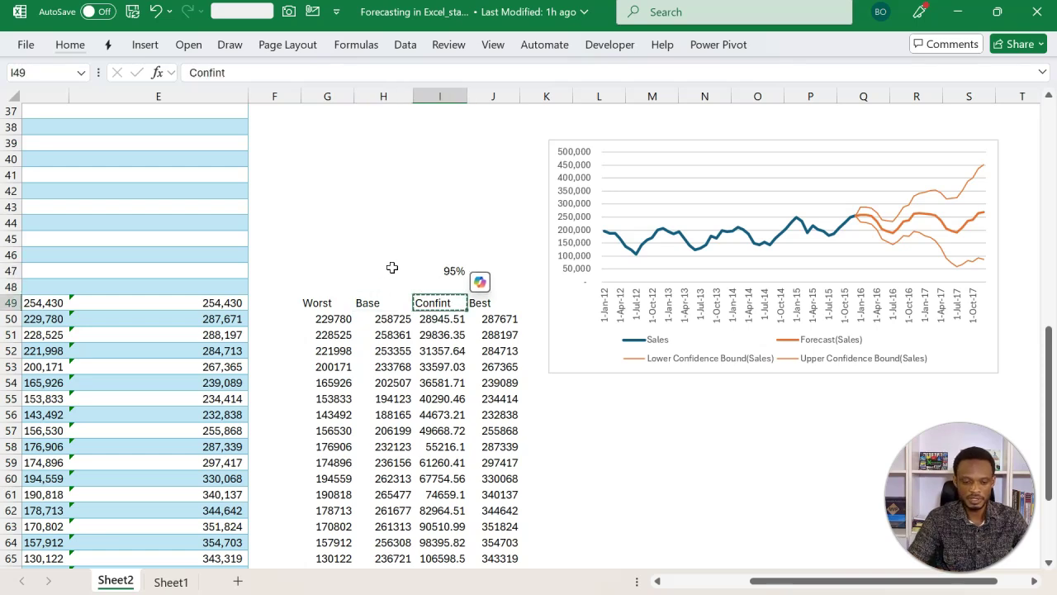
click(390, 268)
key(ctrl+v)
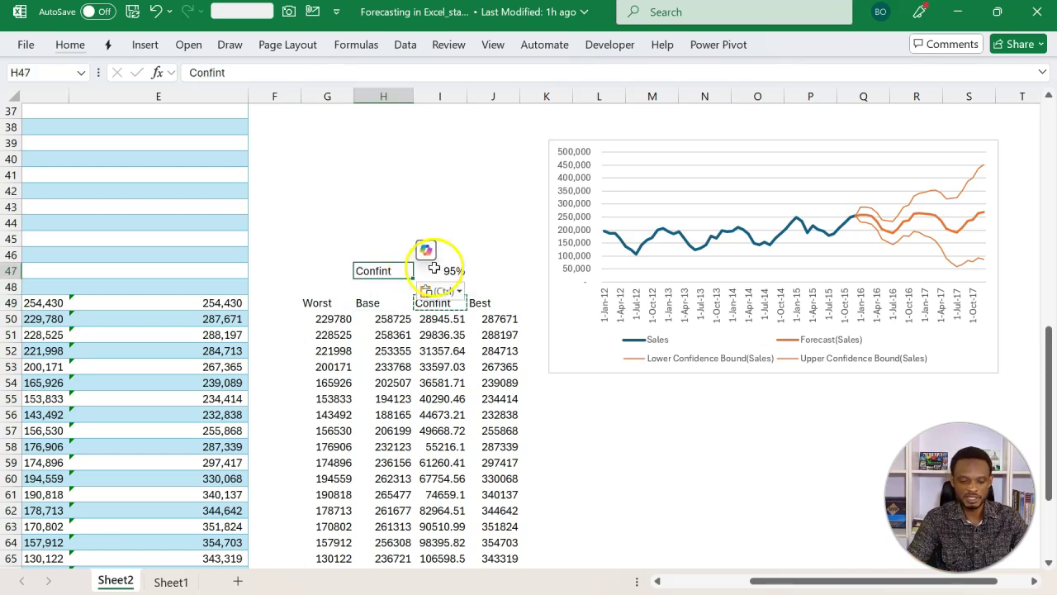
key(Escape)
click(442, 270)
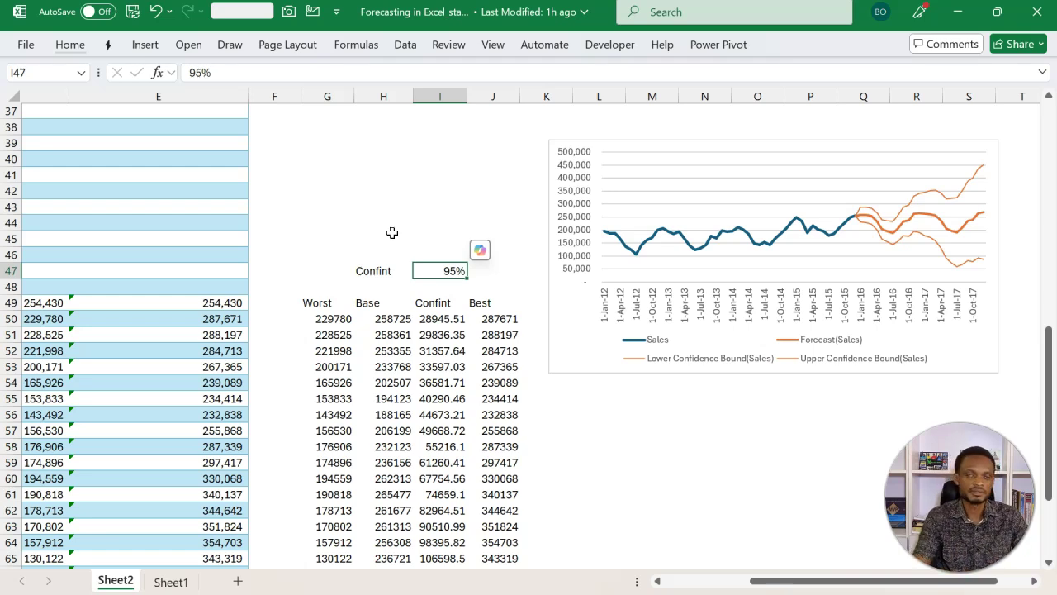
Show the Developer tab and browse its Form Controls gallery for the scroll bar
click(337, 240)
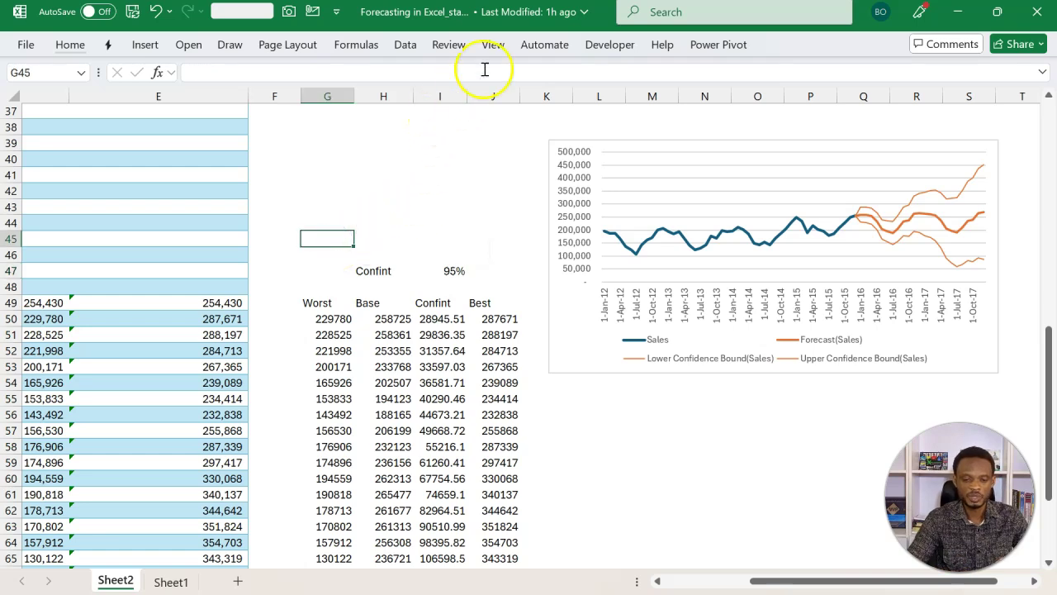
click(589, 47)
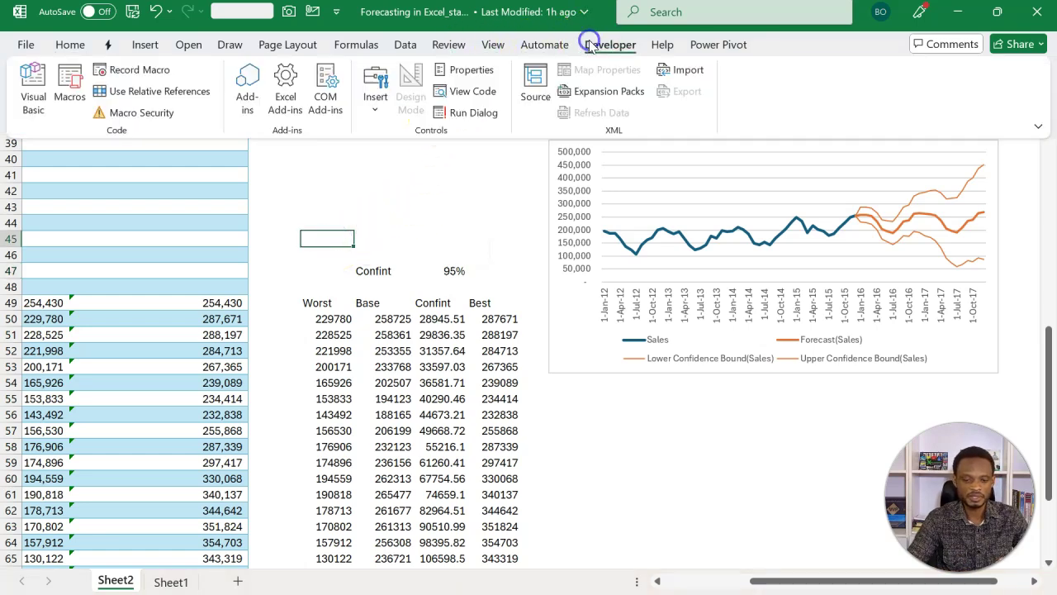
click(376, 91)
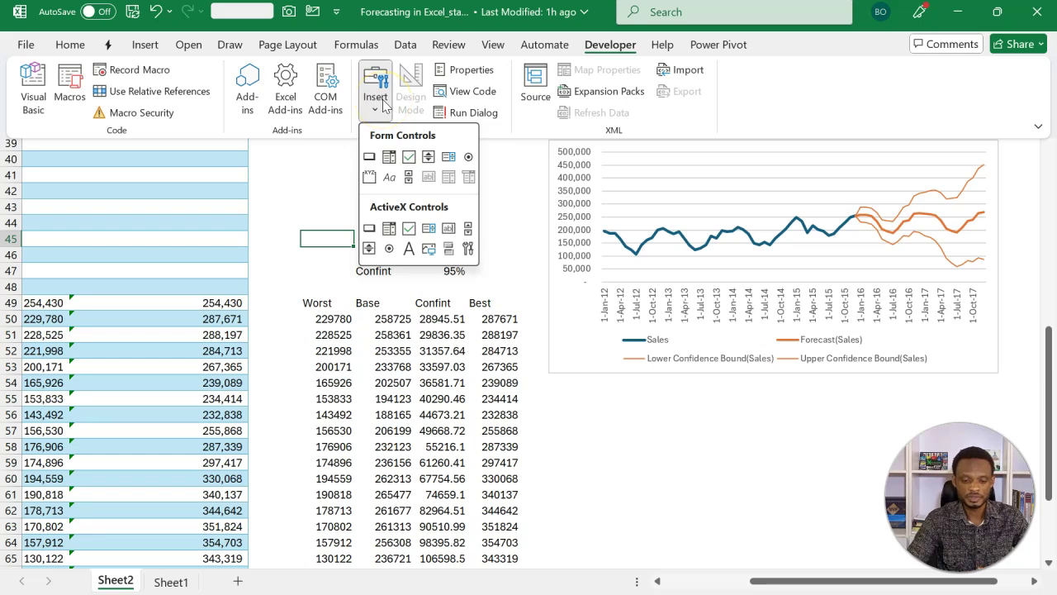
click(408, 178)
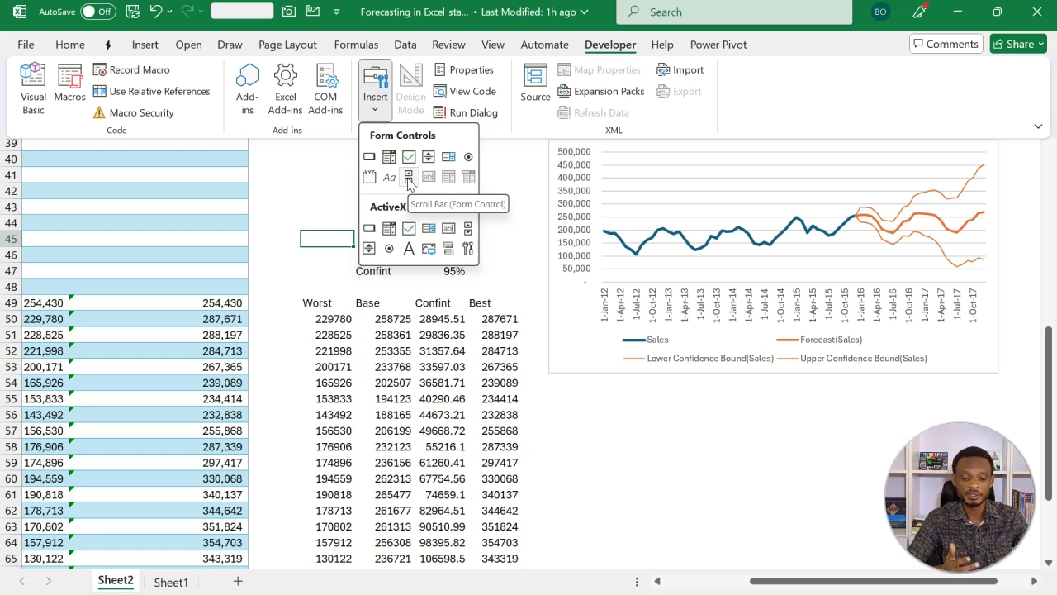
click(596, 51)
Confirm in Customize the Ribbon that Developer is enabled, then cancel and return to Developer
right_click(597, 51)
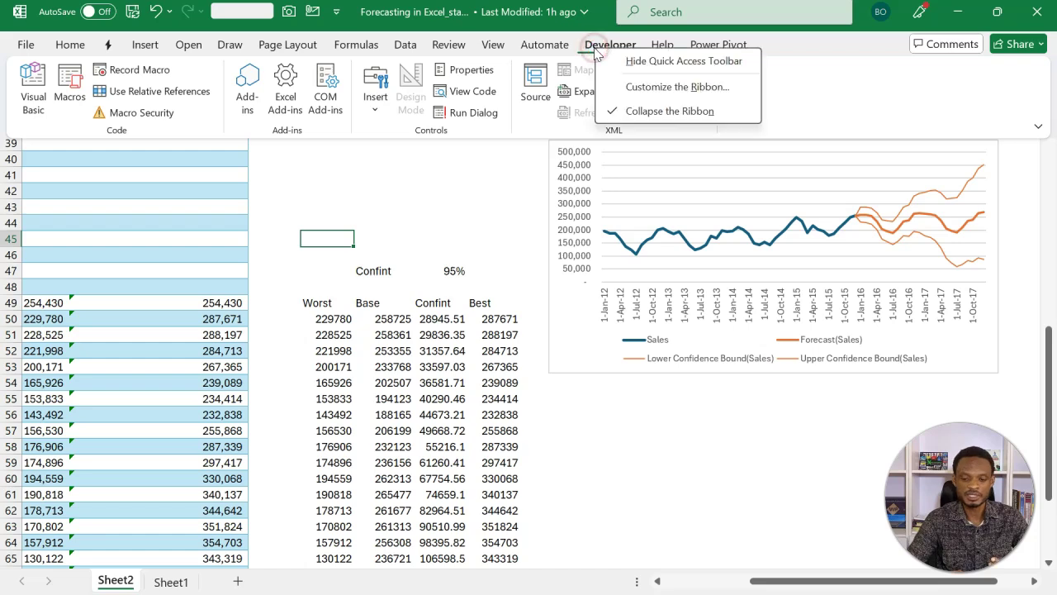
click(625, 86)
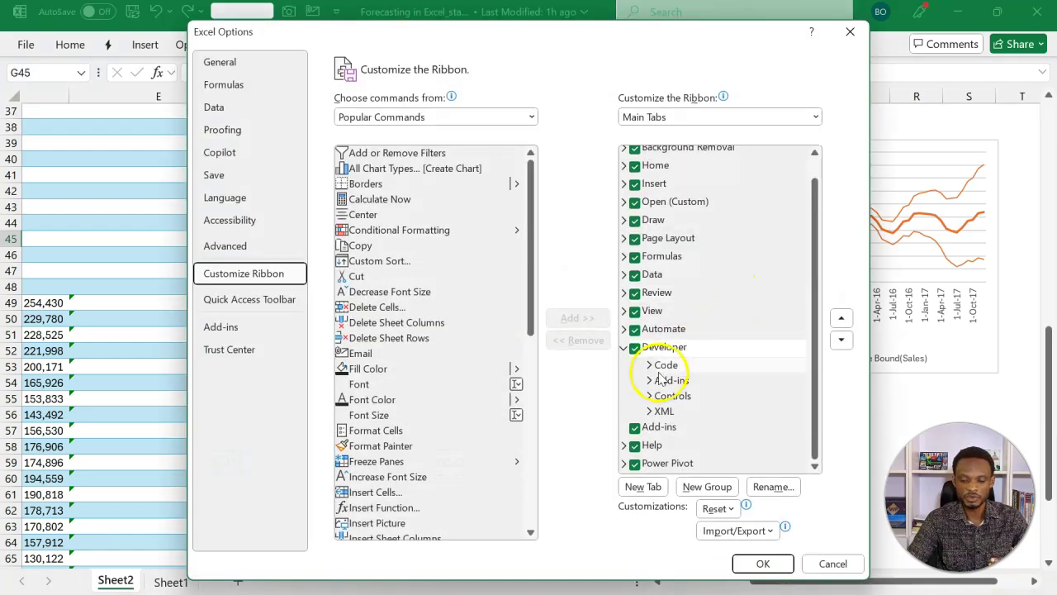
click(821, 561)
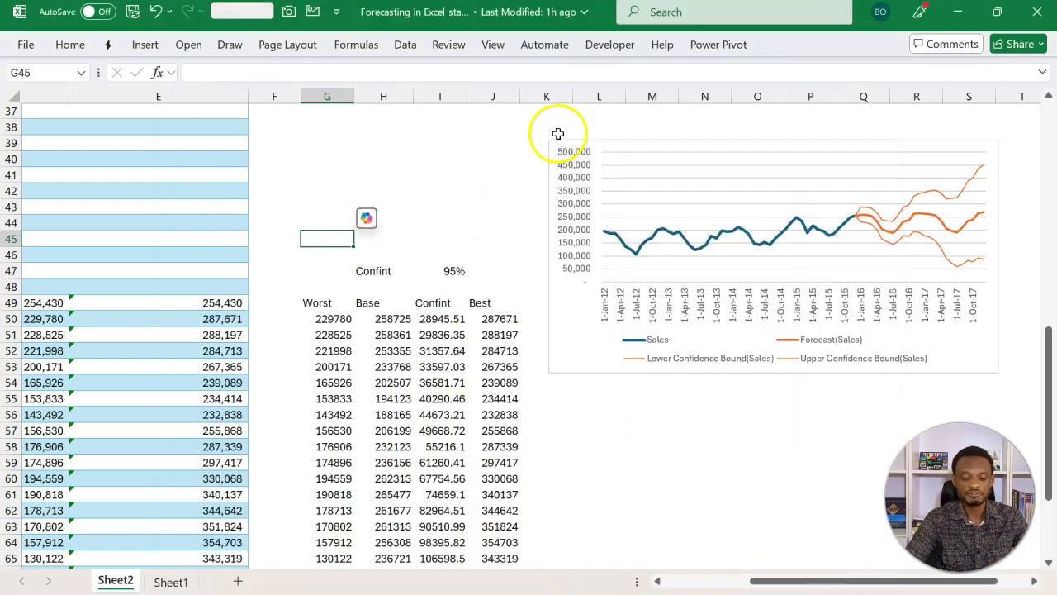
click(610, 44)
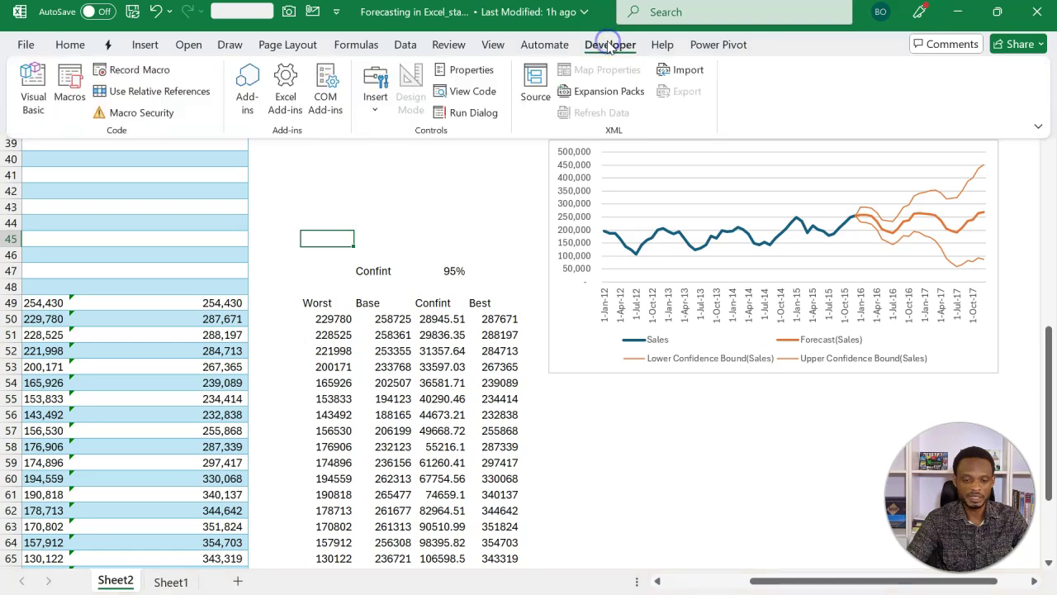
Draw a Scroll Bar form control above the Confint row
click(374, 95)
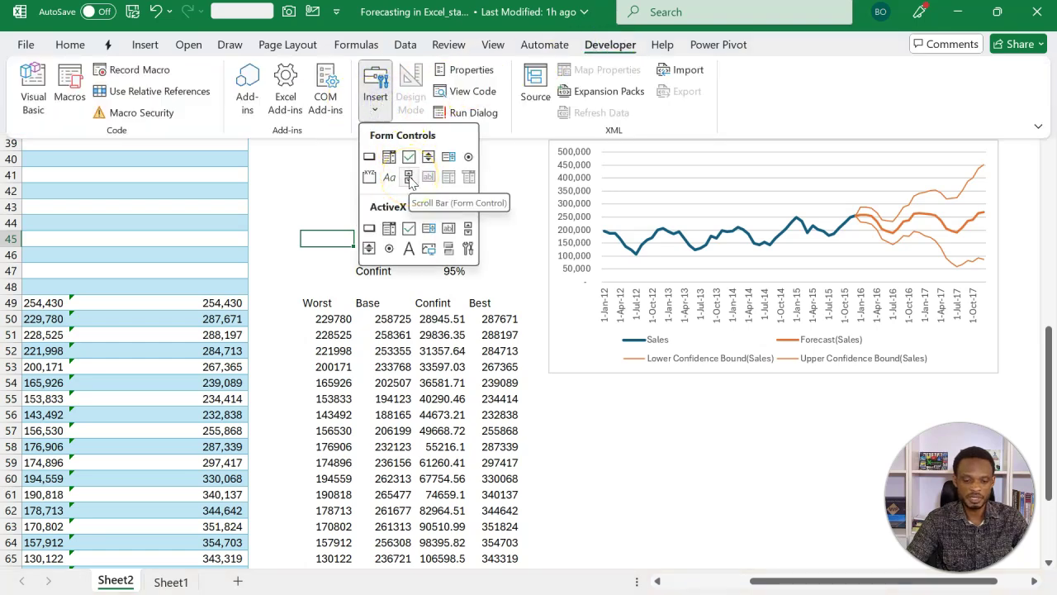
click(408, 176)
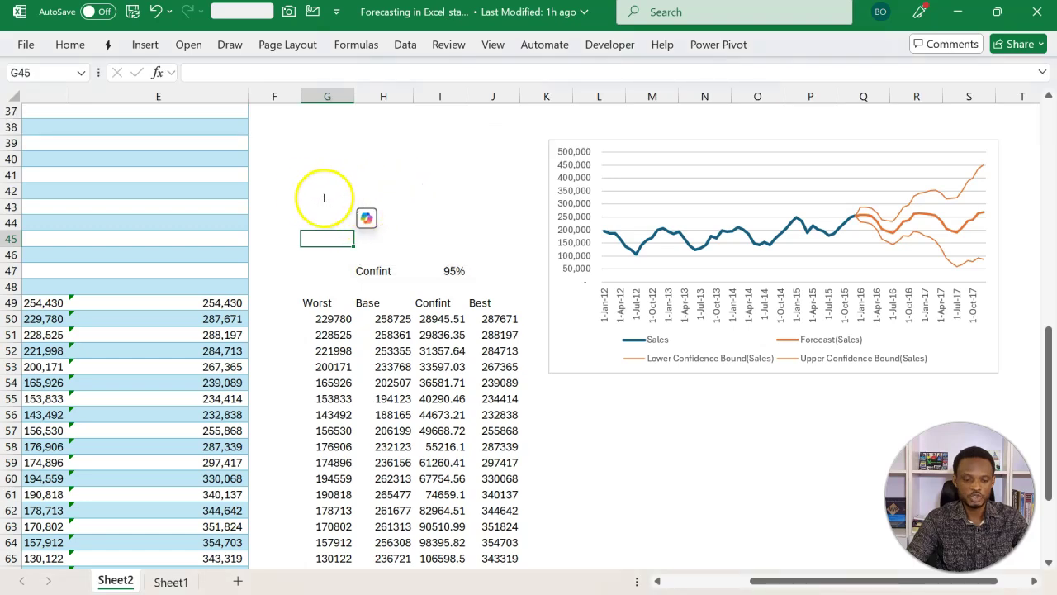
drag(346, 190, 380, 209)
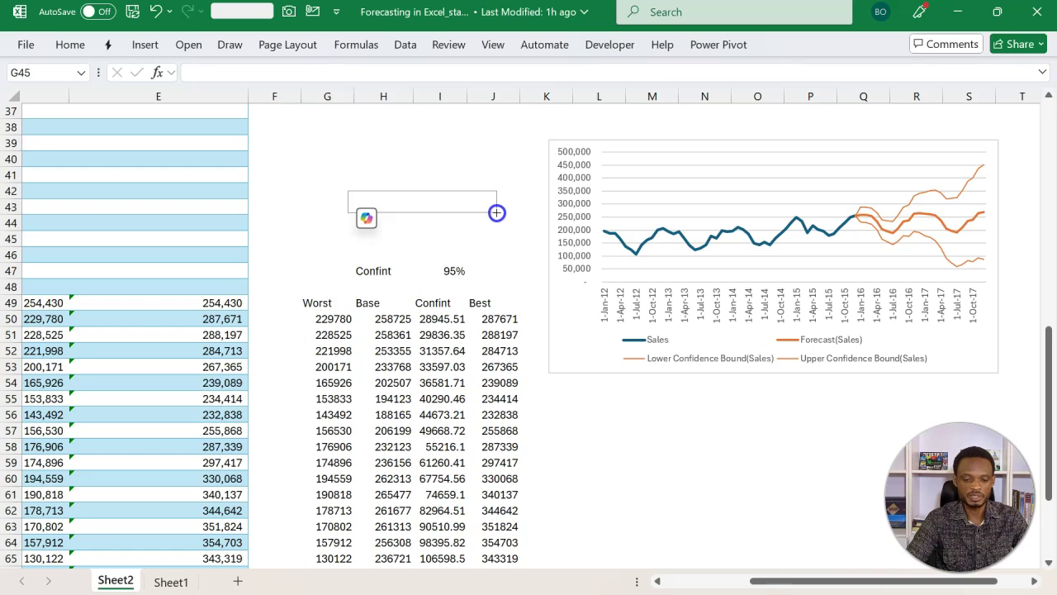
drag(496, 213, 452, 205)
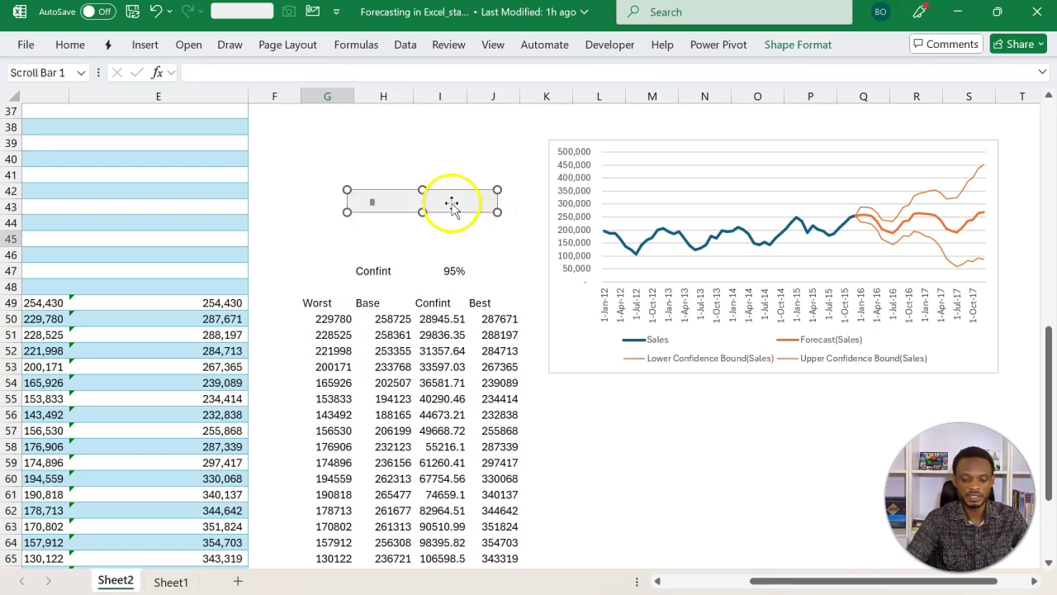
Set the scroll bar to minimum 75, maximum 100, increment 5, page change 5, linked to $G$47
key(ctrl+1)
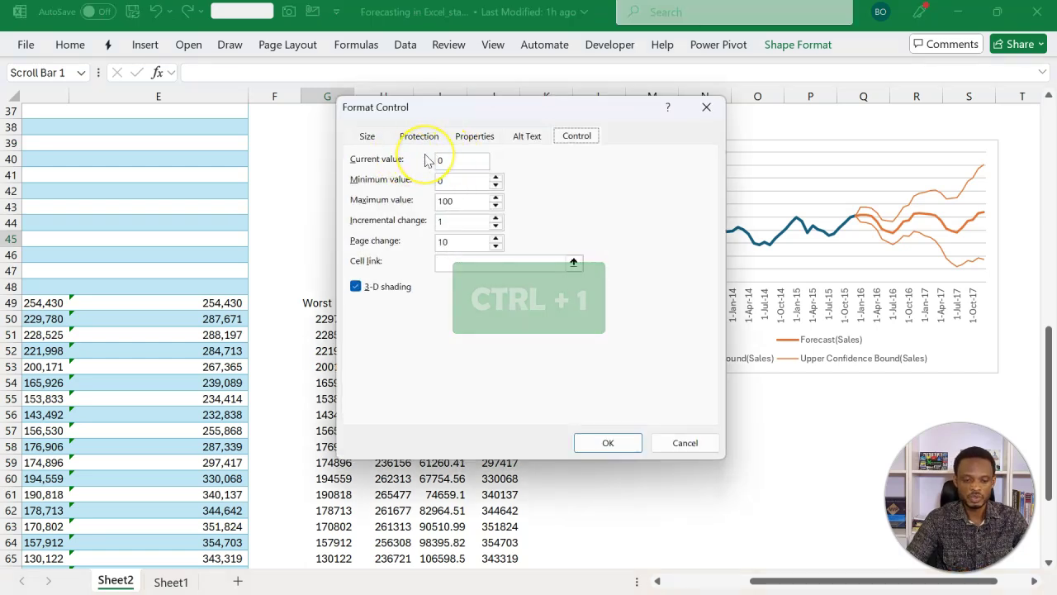
click(458, 183)
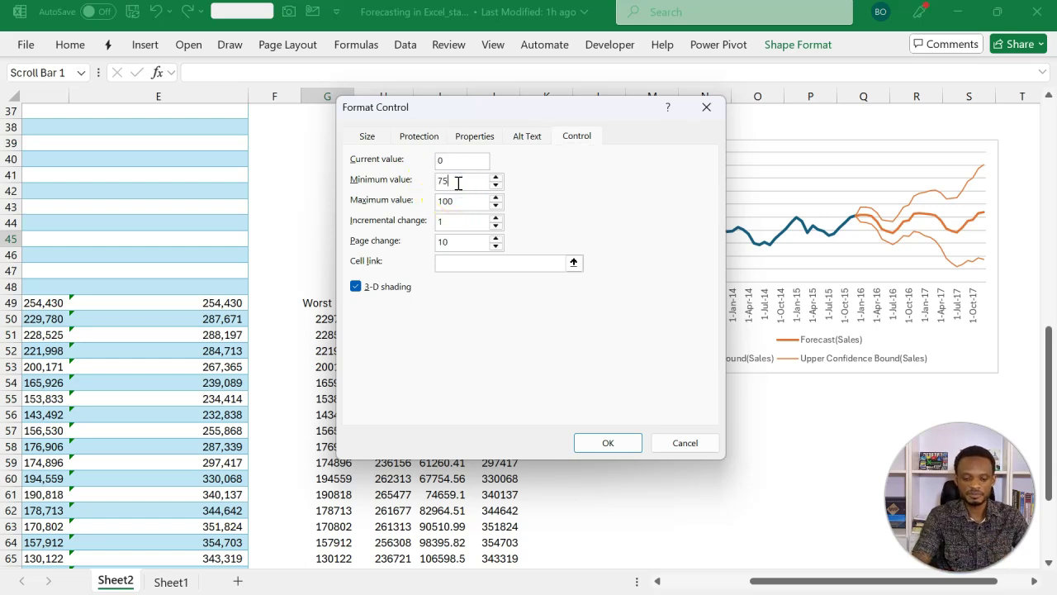
click(453, 211)
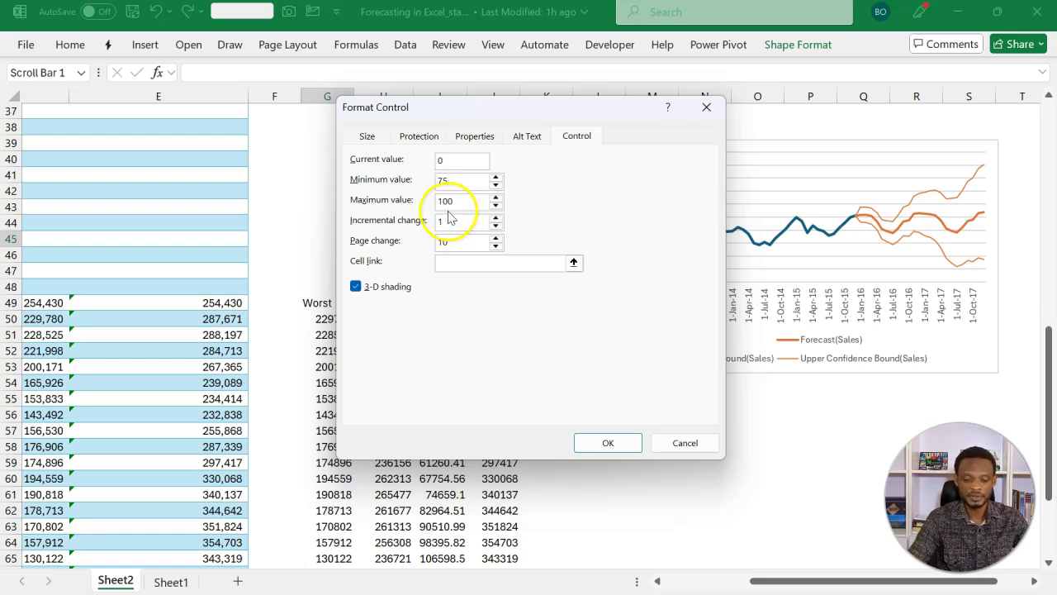
click(448, 221)
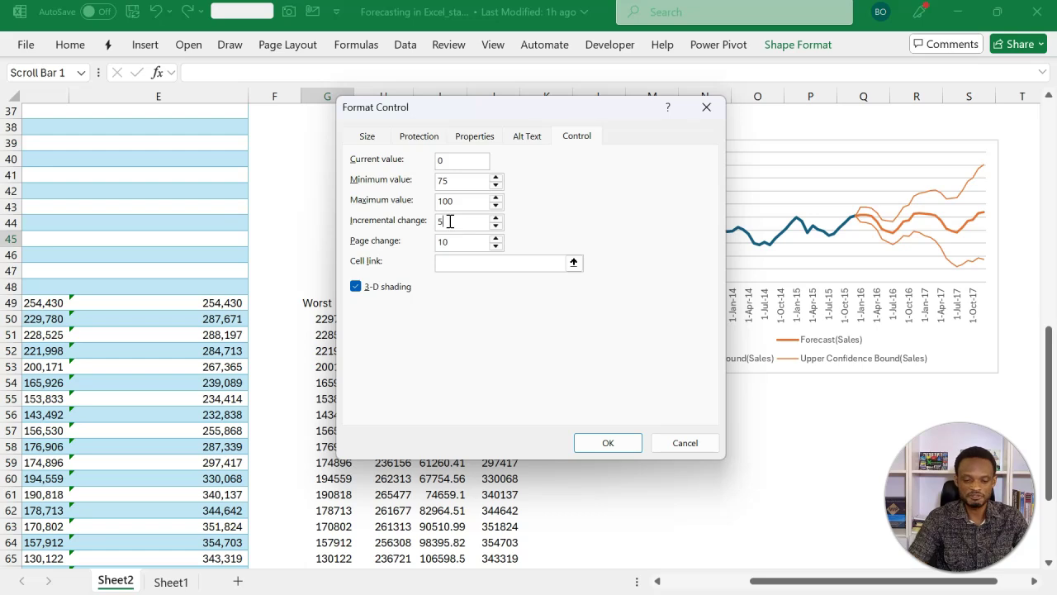
key(BackSpace)
key(BackSpace)
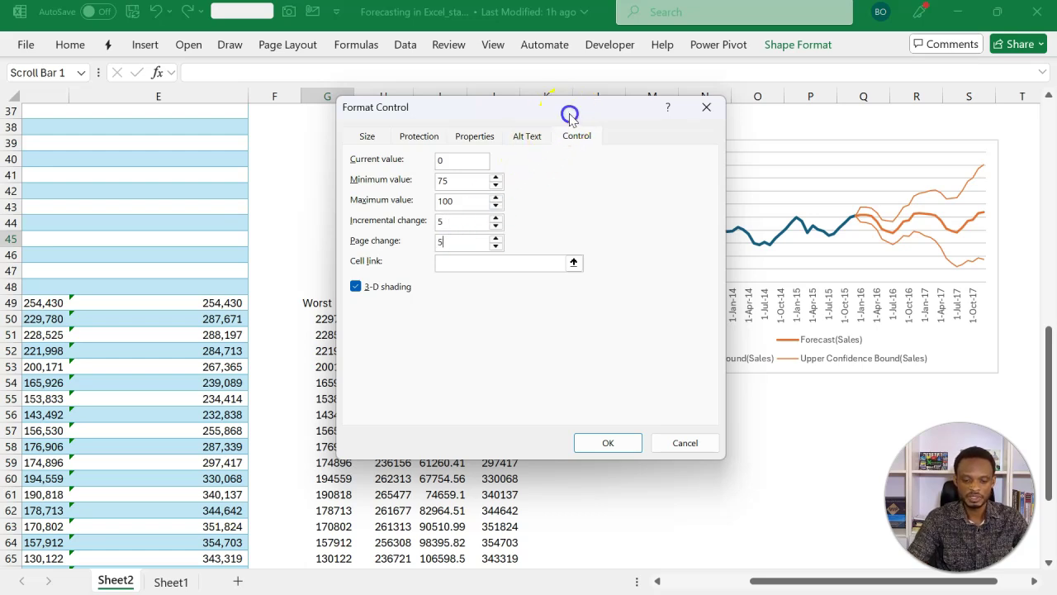
drag(569, 113, 752, 109)
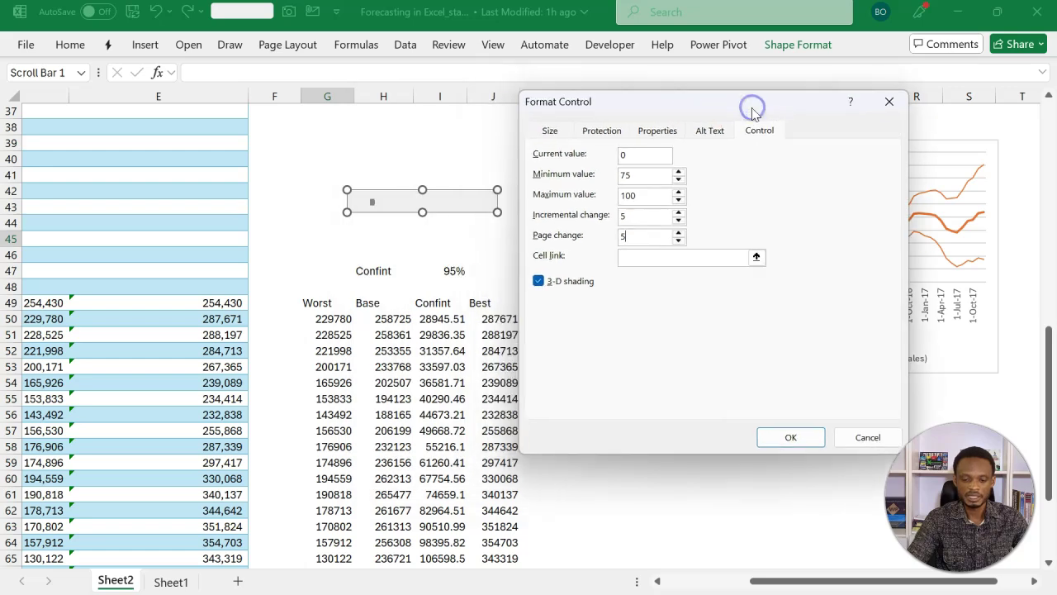
click(756, 257)
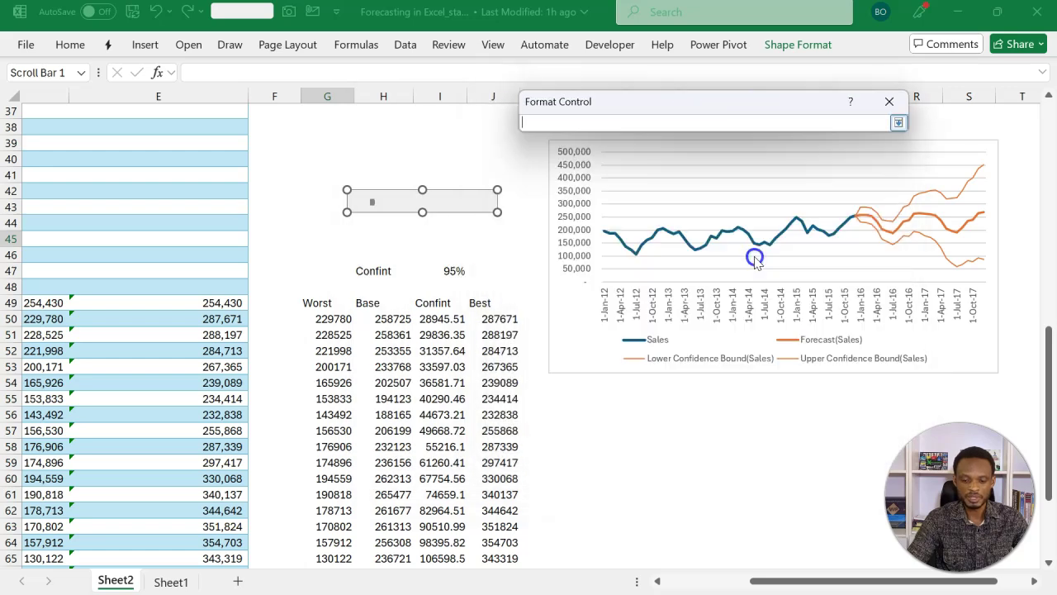
click(314, 269)
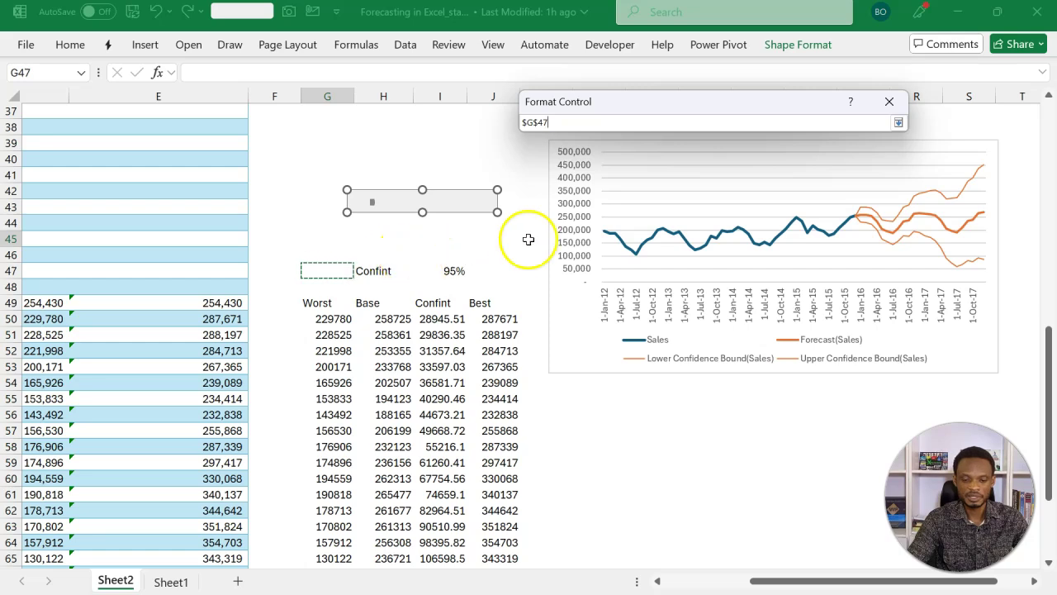
click(899, 123)
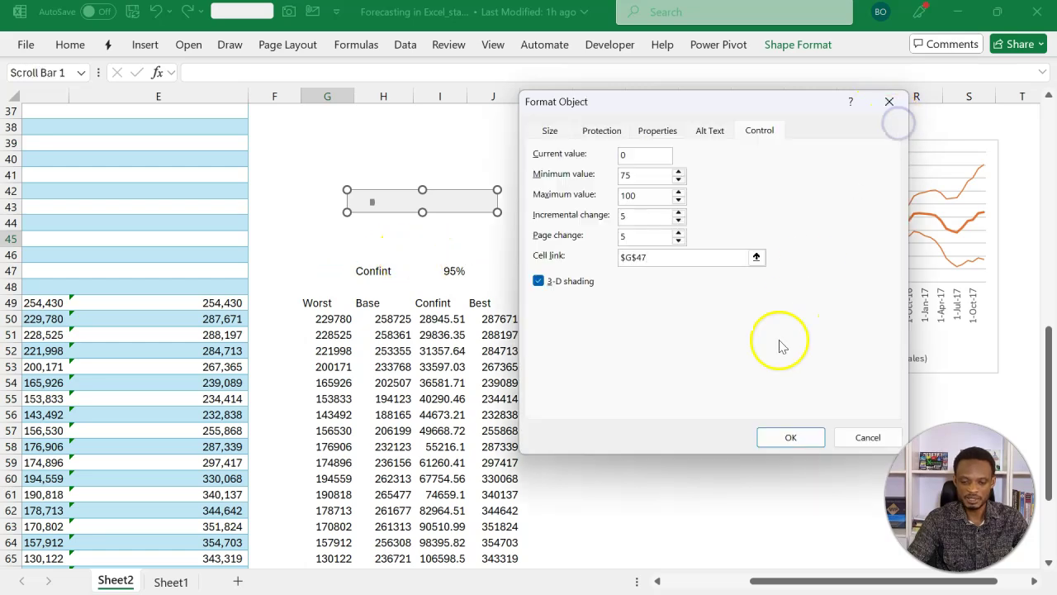
click(790, 438)
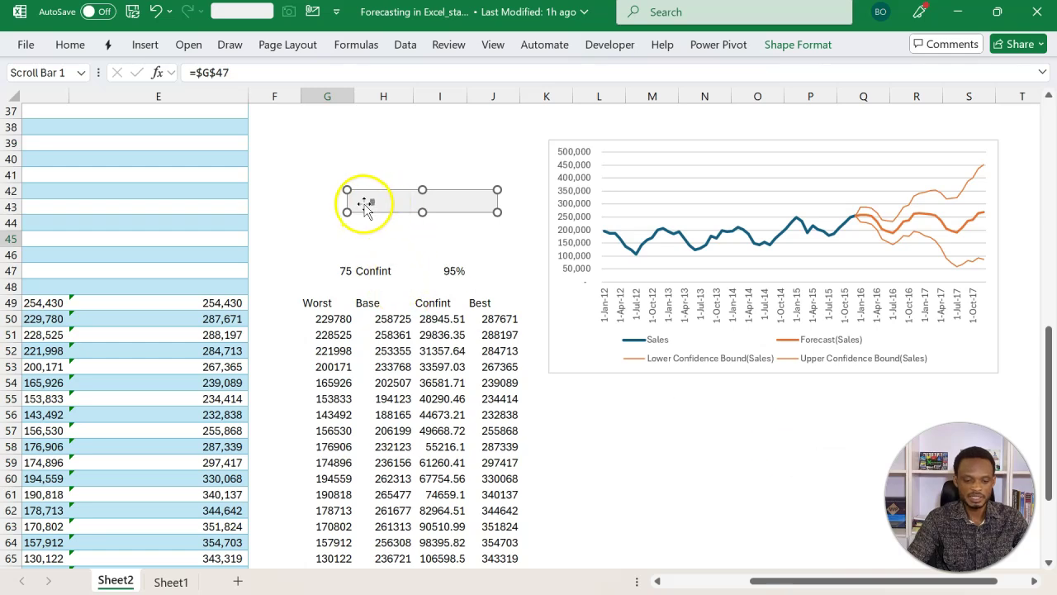
Drag the scroll bar thumb so G47 reads 90
click(403, 238)
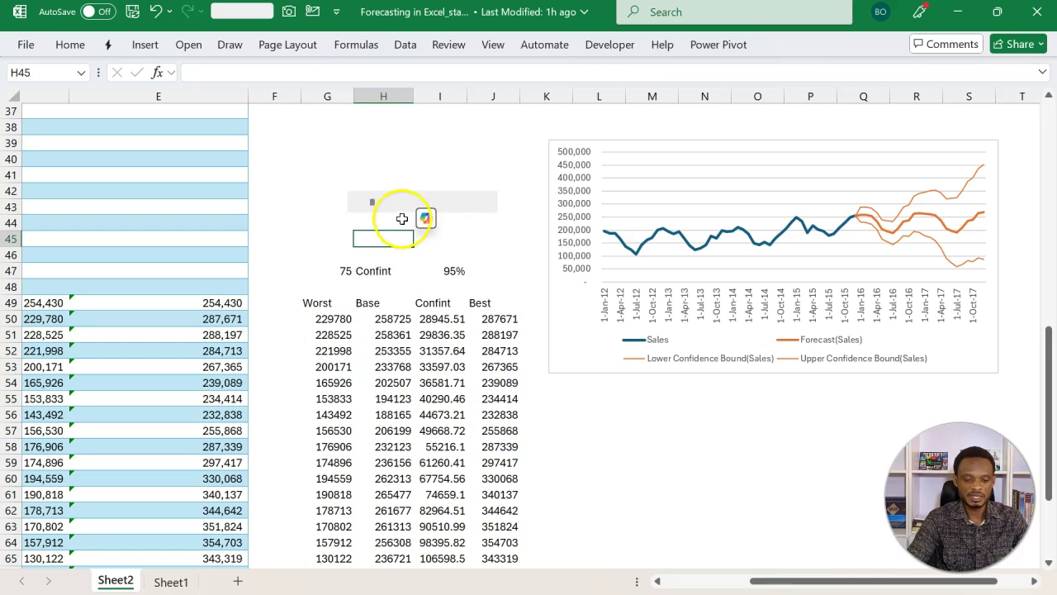
drag(376, 208, 485, 206)
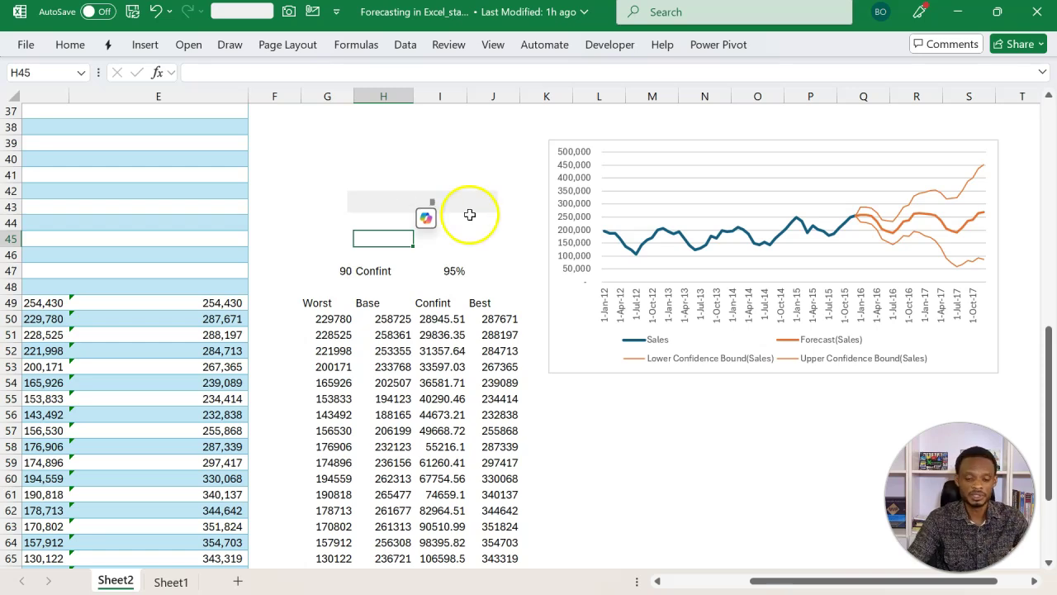
click(442, 270)
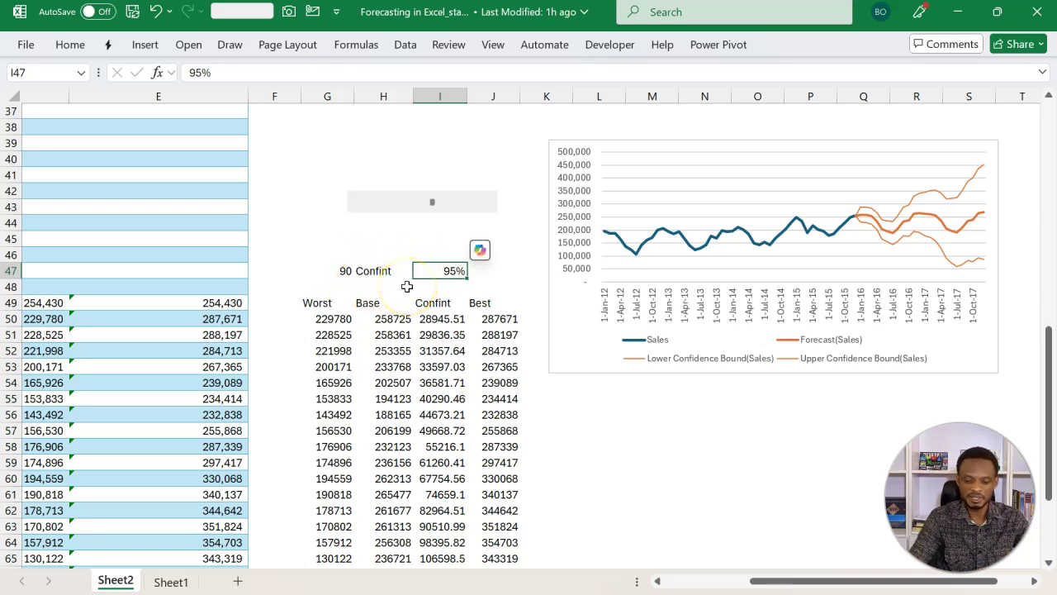
text(=)
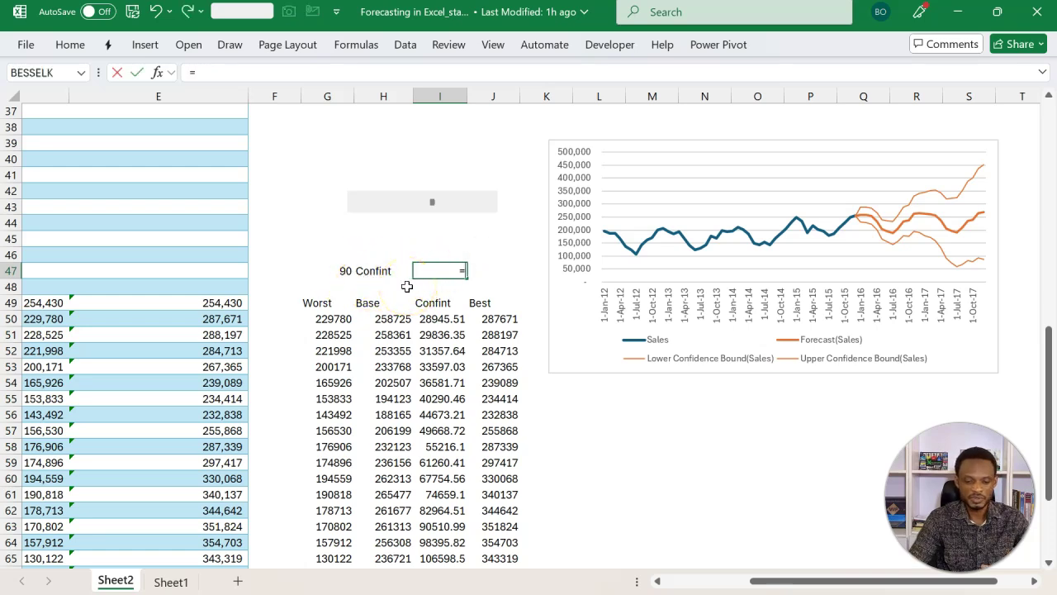
click(342, 274)
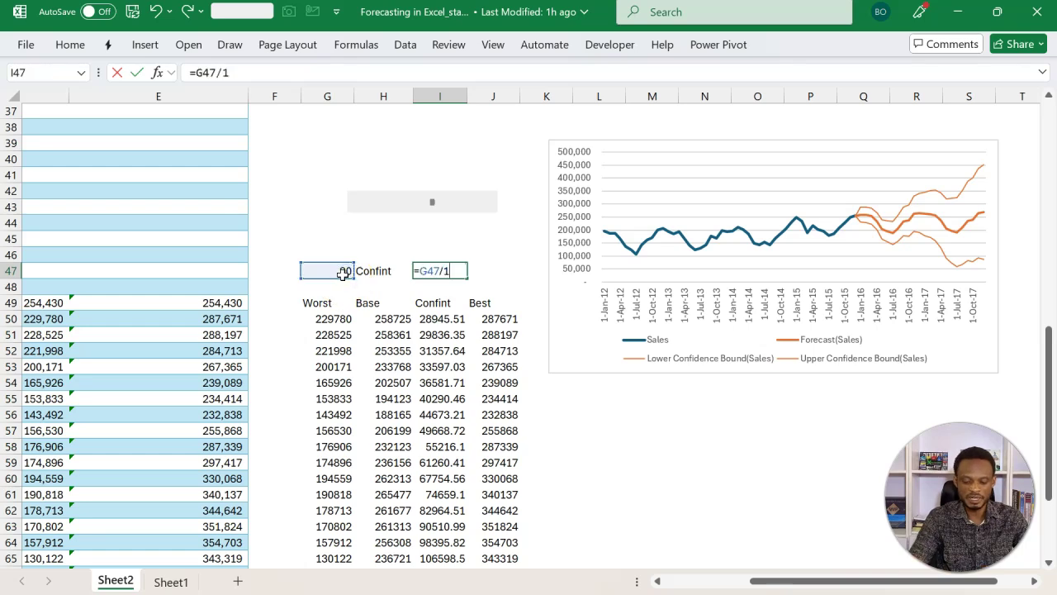
text(/100)
key(Return)
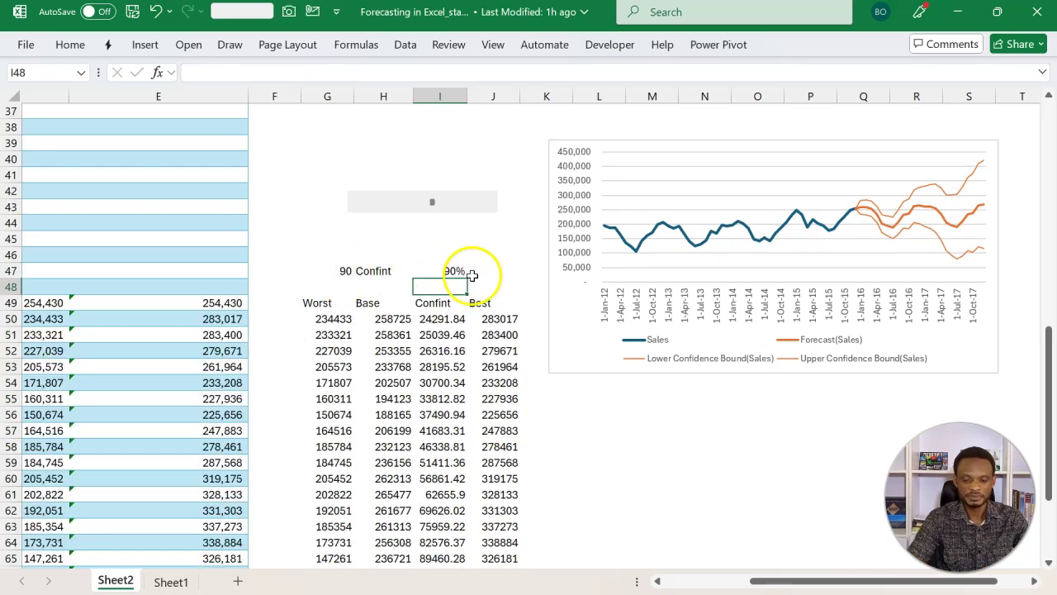
click(489, 208)
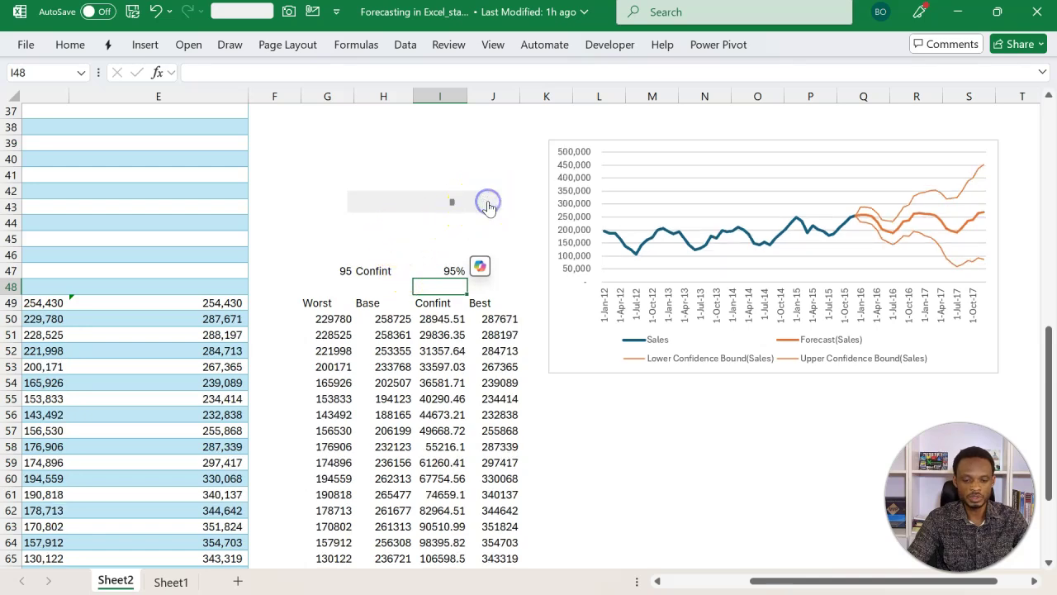
click(489, 207)
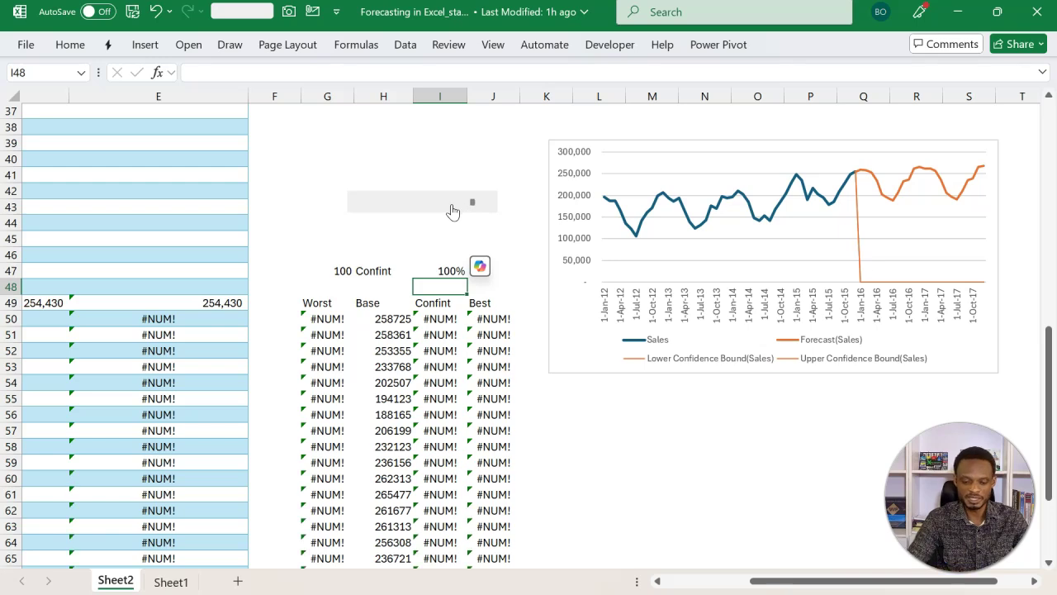
click(357, 203)
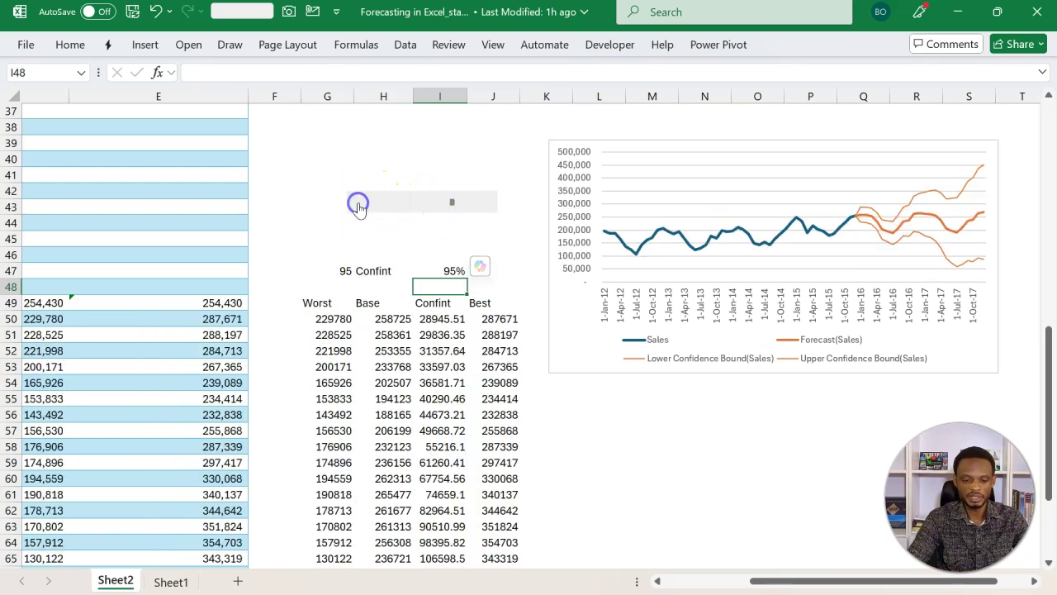
click(357, 204)
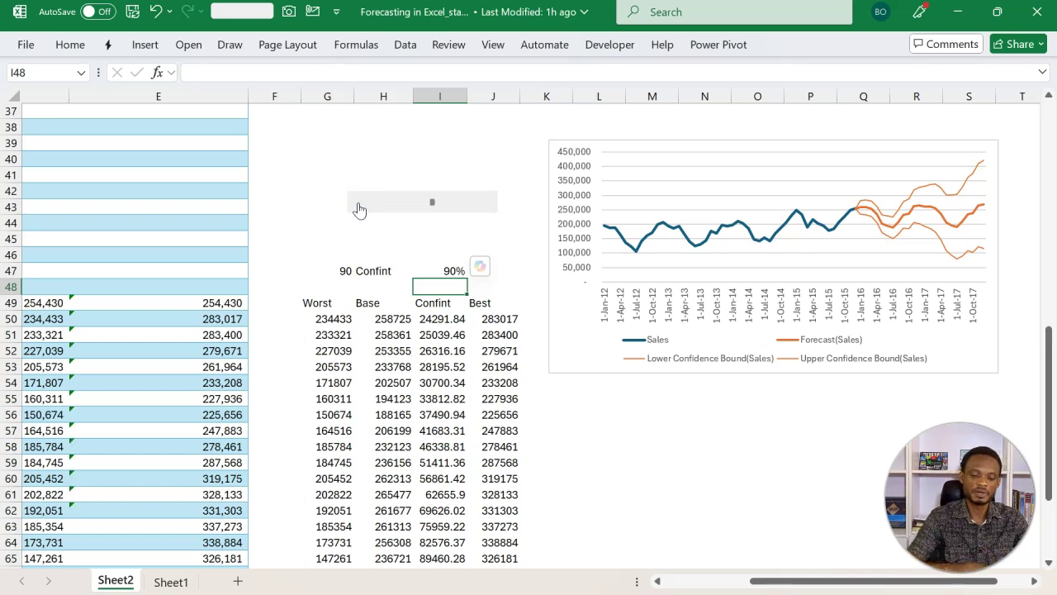
click(357, 203)
click(357, 203)
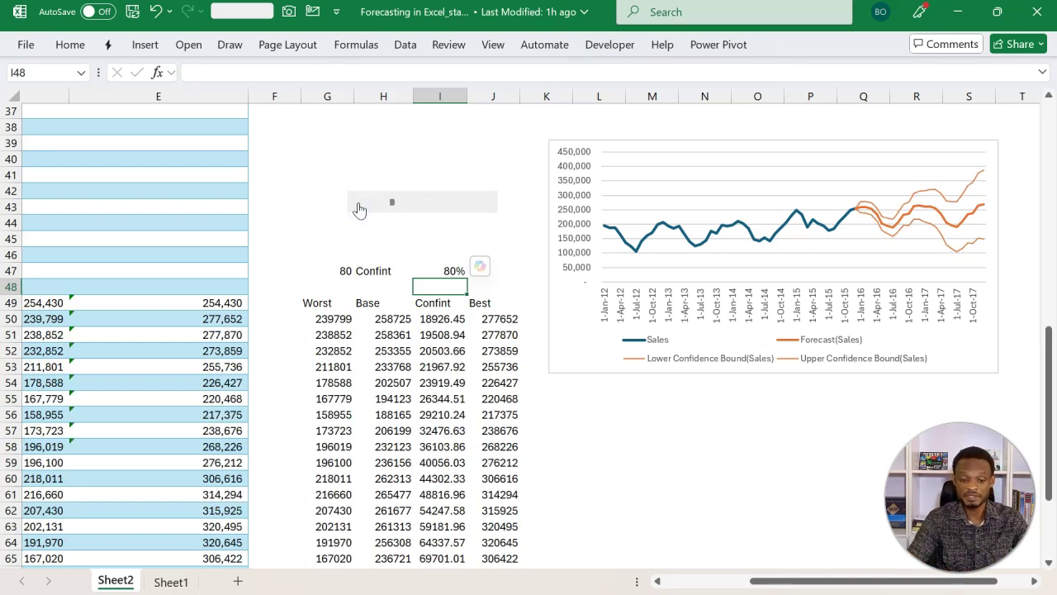
click(357, 204)
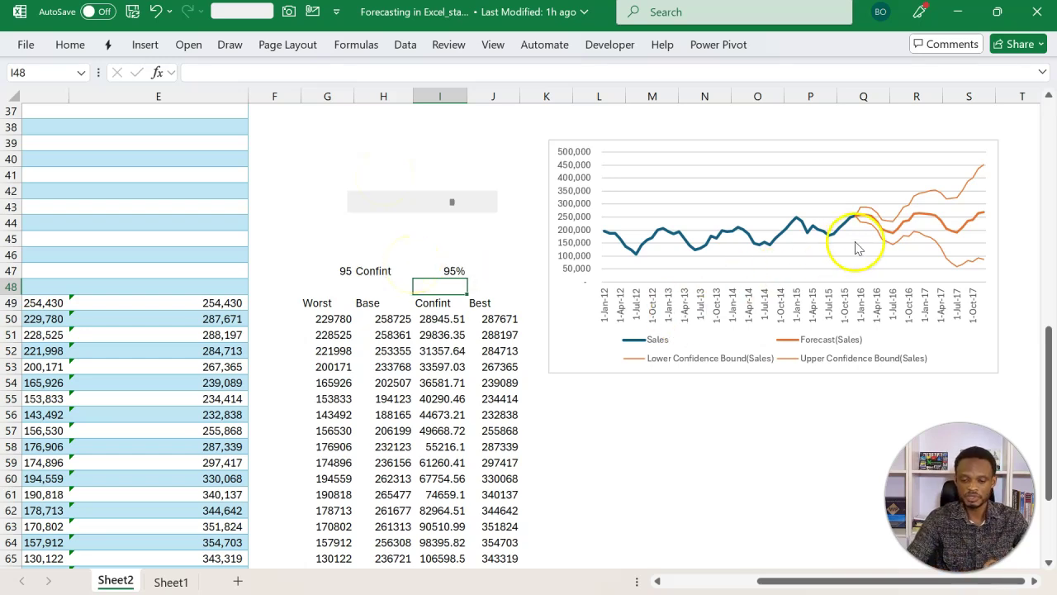
Enlarge the forecast chart and colour the Forecast(Sales) line grey
click(568, 374)
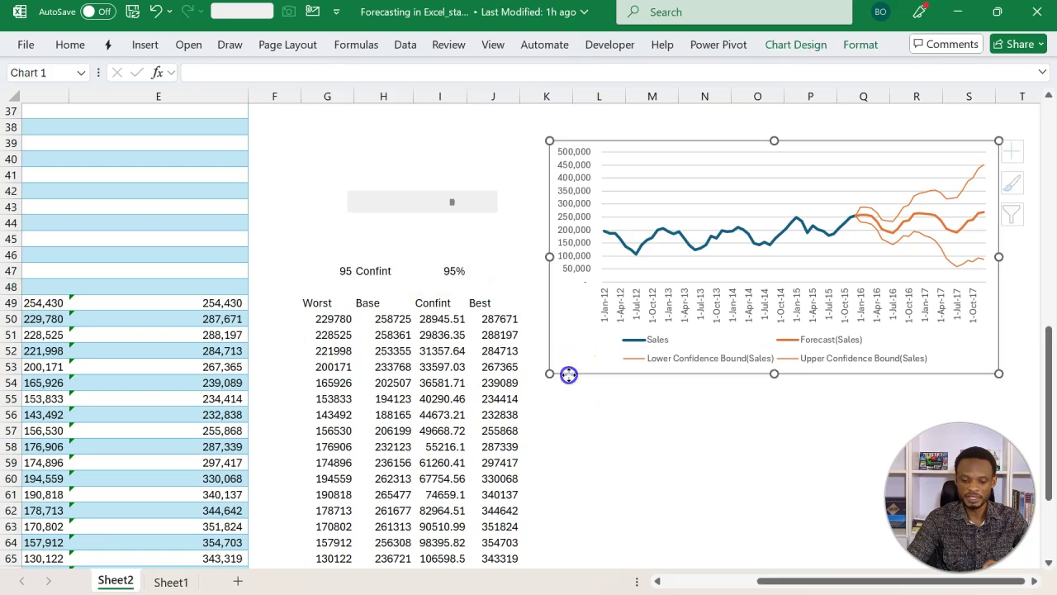
drag(550, 374, 544, 408)
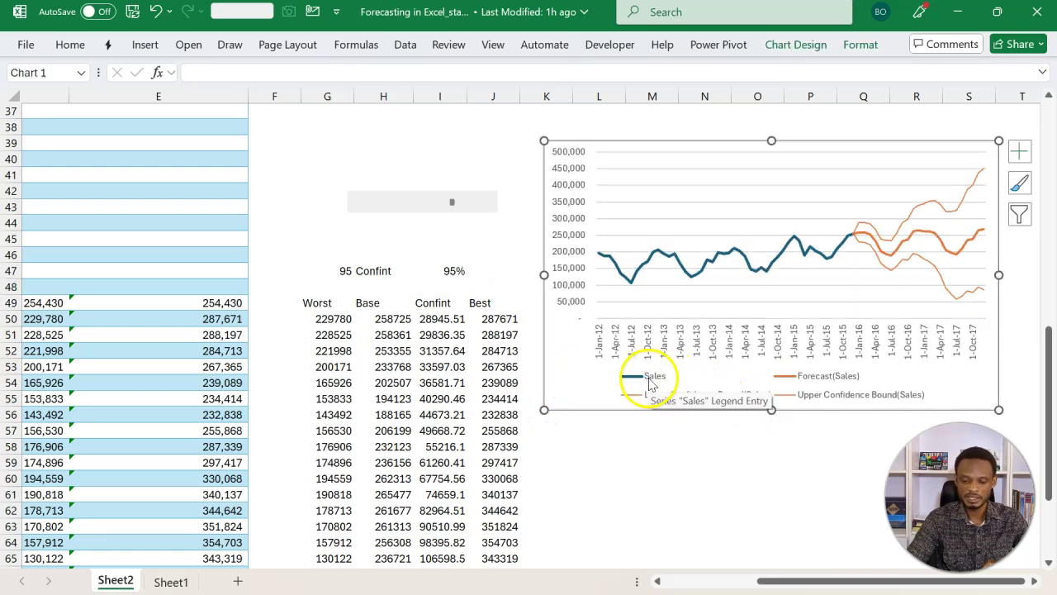
click(826, 378)
click(826, 379)
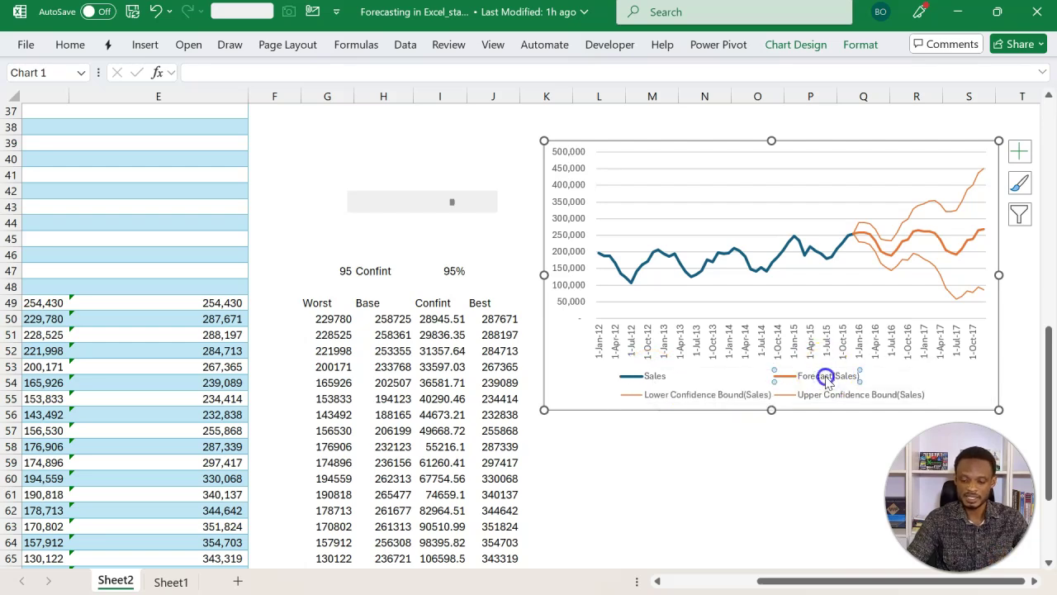
click(71, 43)
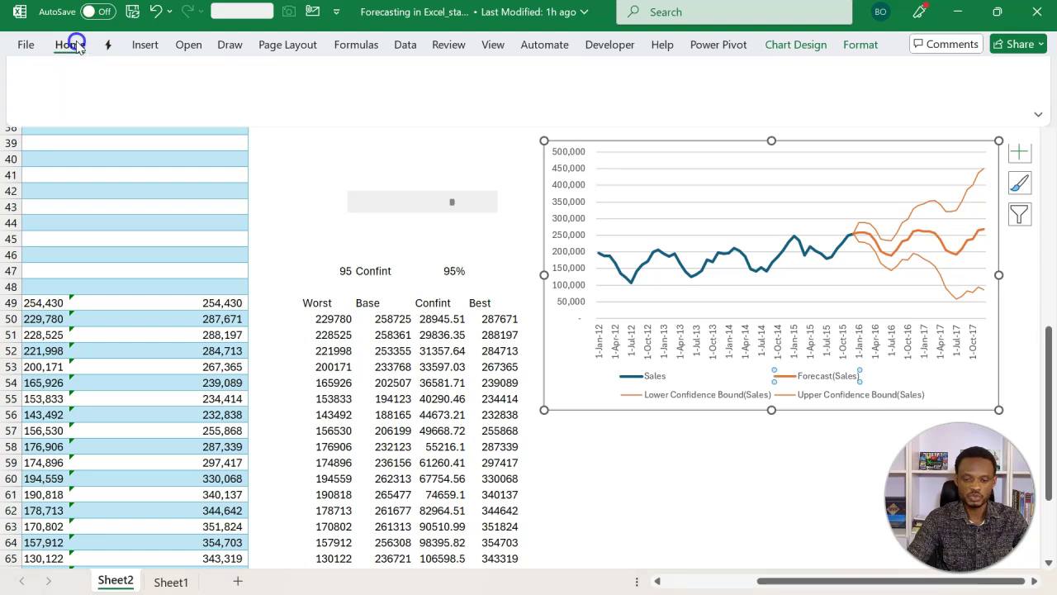
click(857, 45)
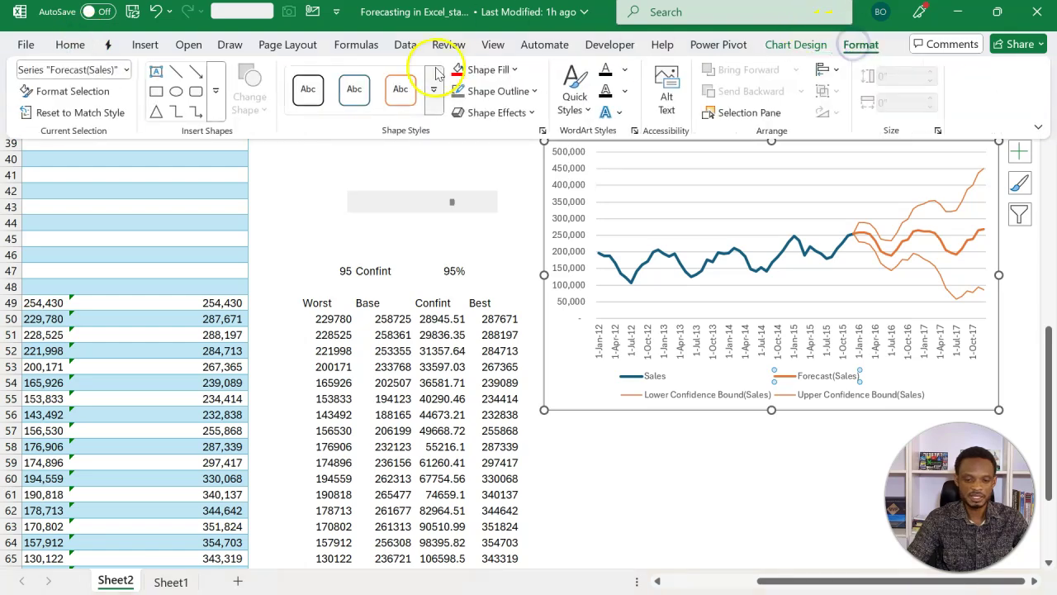
click(455, 92)
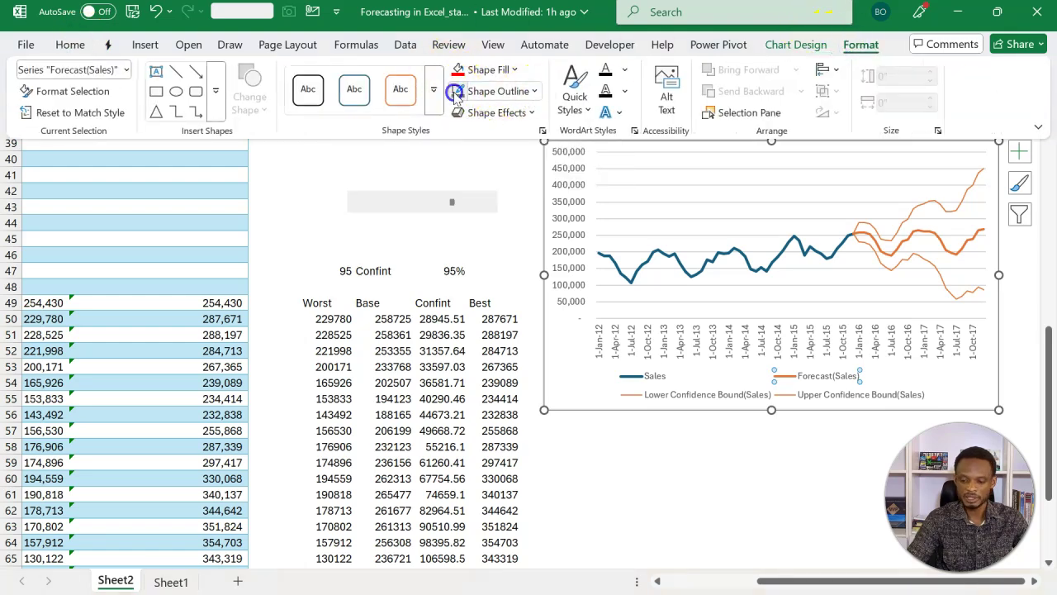
Colour the Upper Confidence Bound(Sales) line green
click(802, 397)
click(803, 398)
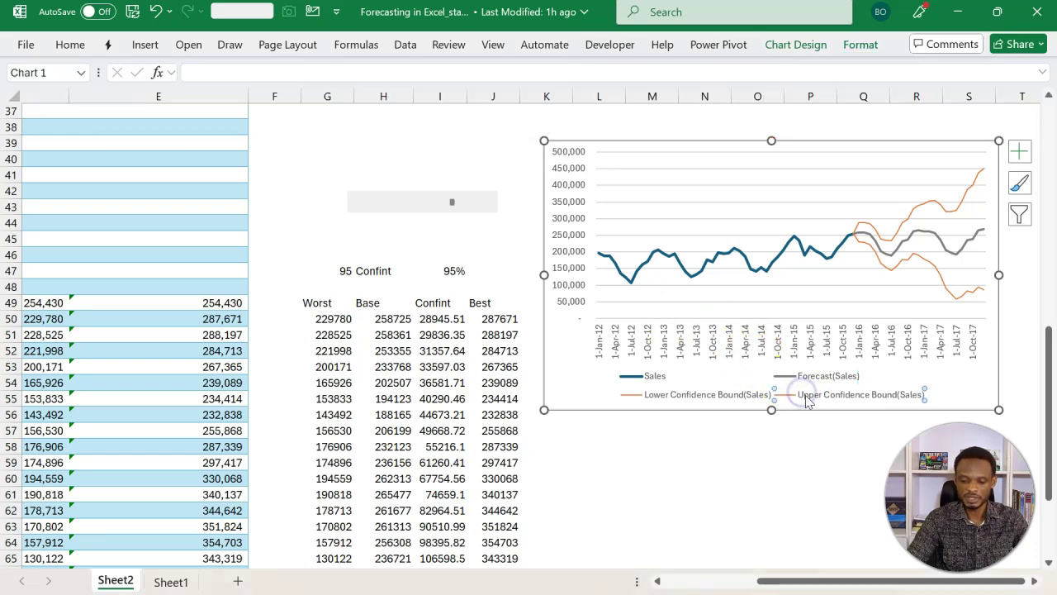
click(851, 49)
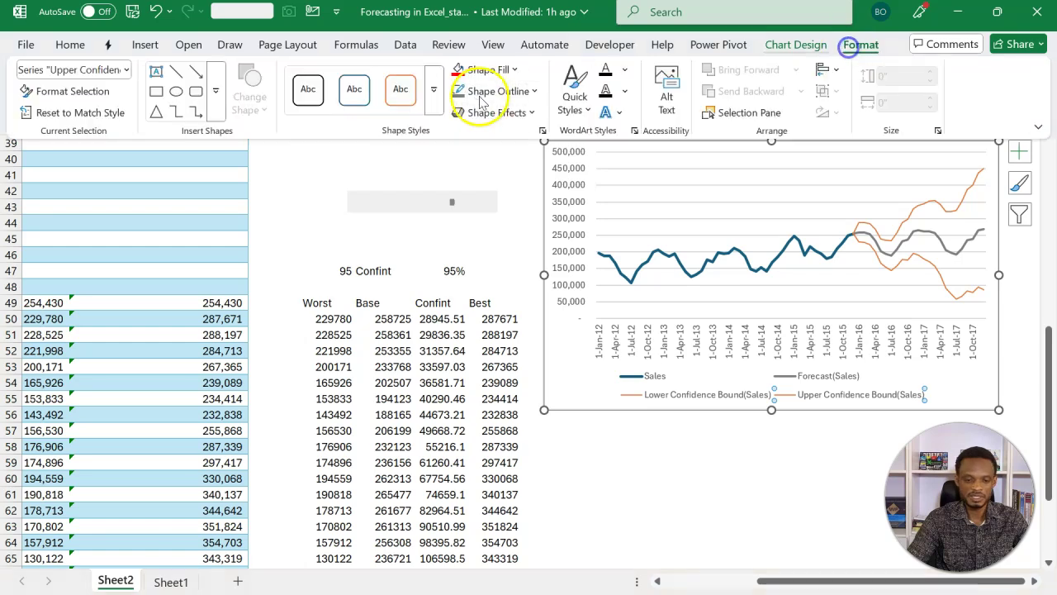
click(520, 91)
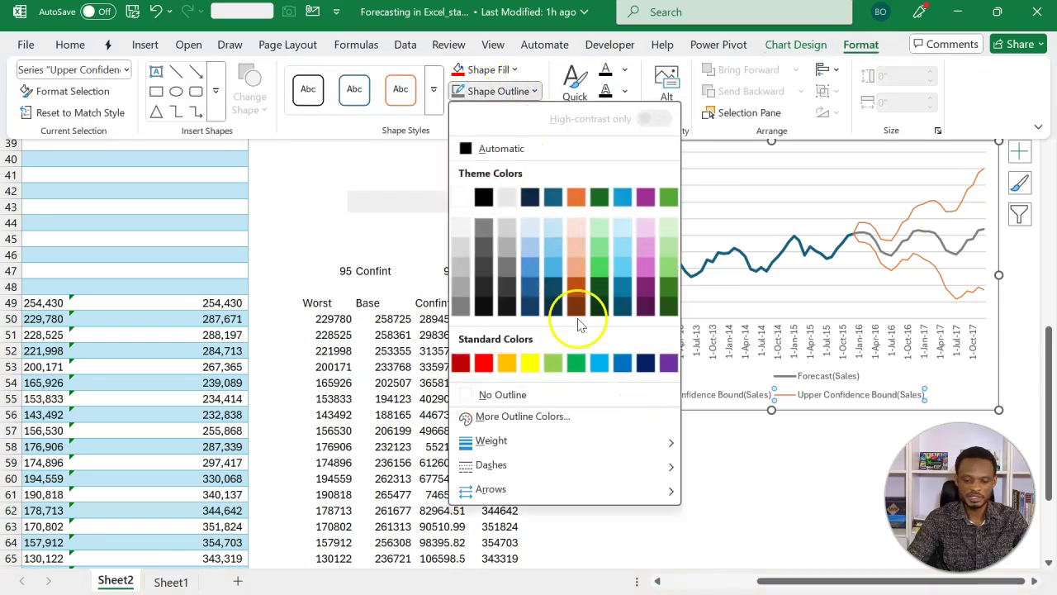
click(577, 361)
Colour the Lower Confidence Bound(Sales) line red and move the chart slightly lower
click(679, 398)
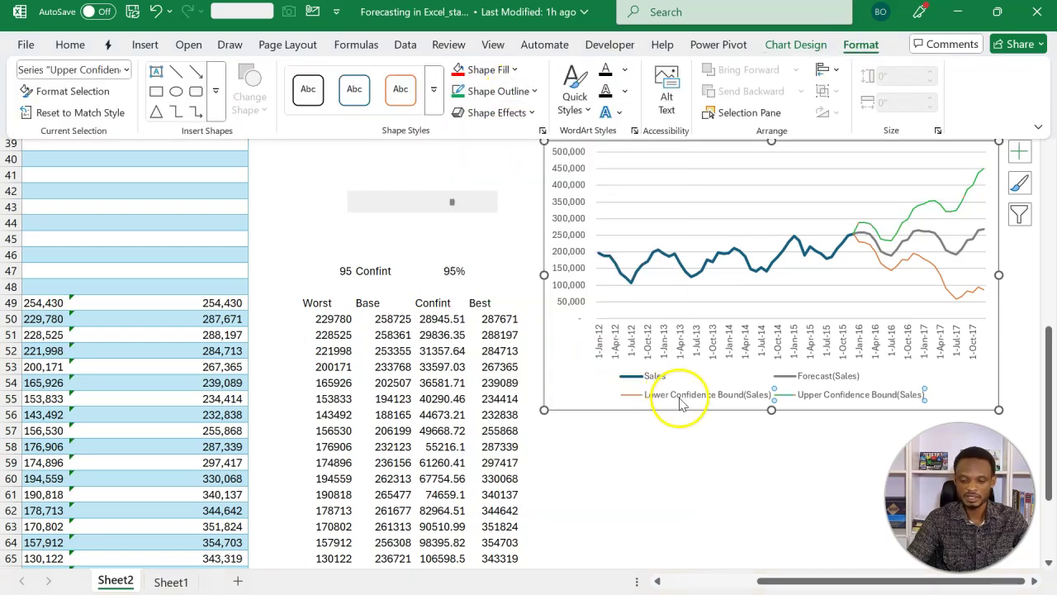
click(860, 46)
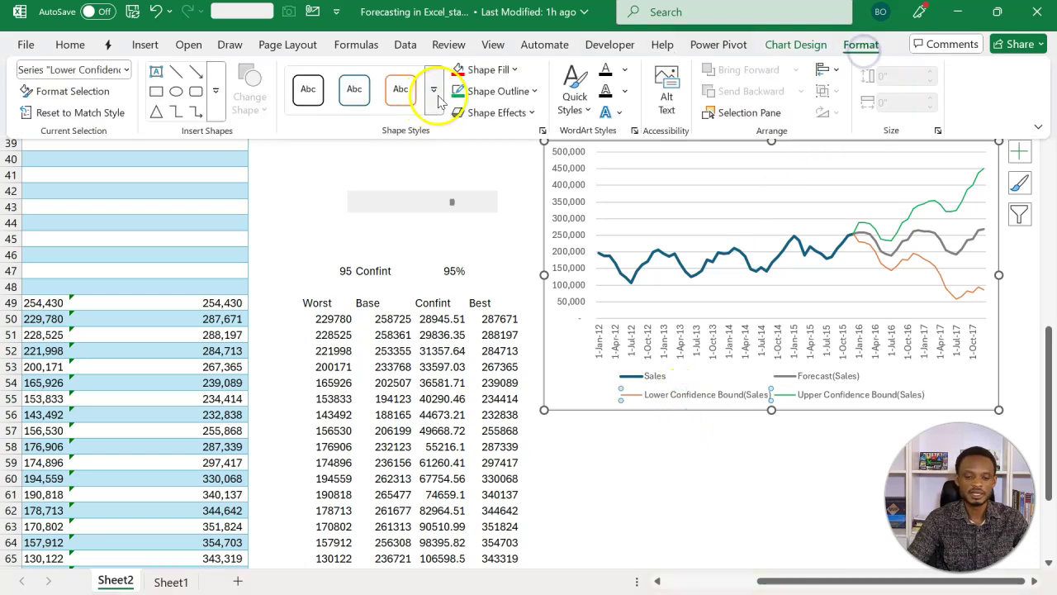
click(516, 90)
click(485, 364)
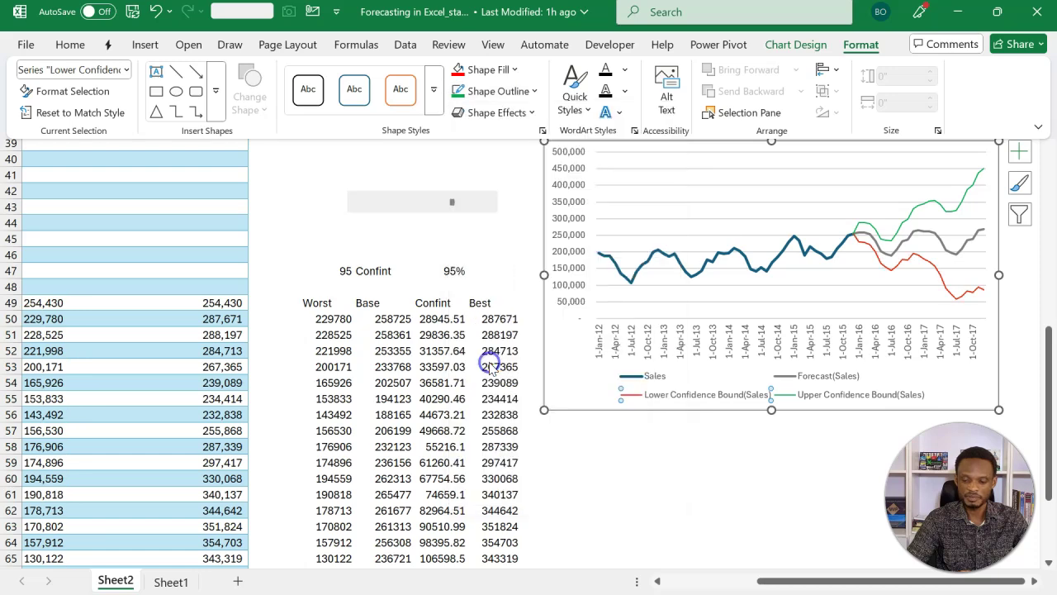
click(590, 408)
drag(593, 409, 584, 436)
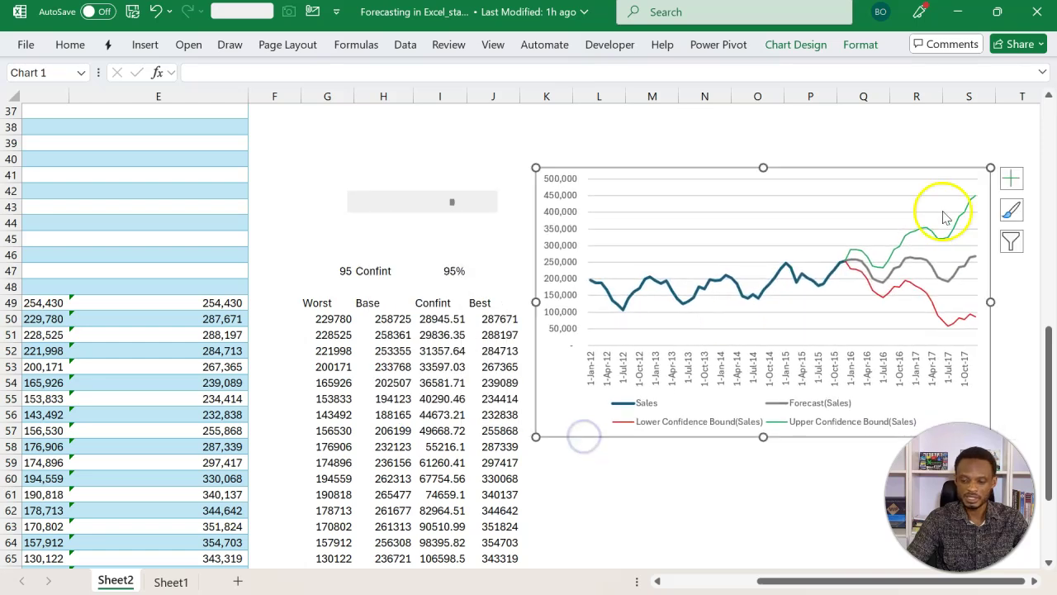
Add data labels to the final points: upper bound 450,429, forecast 268,430, lower bound 86,430
click(976, 202)
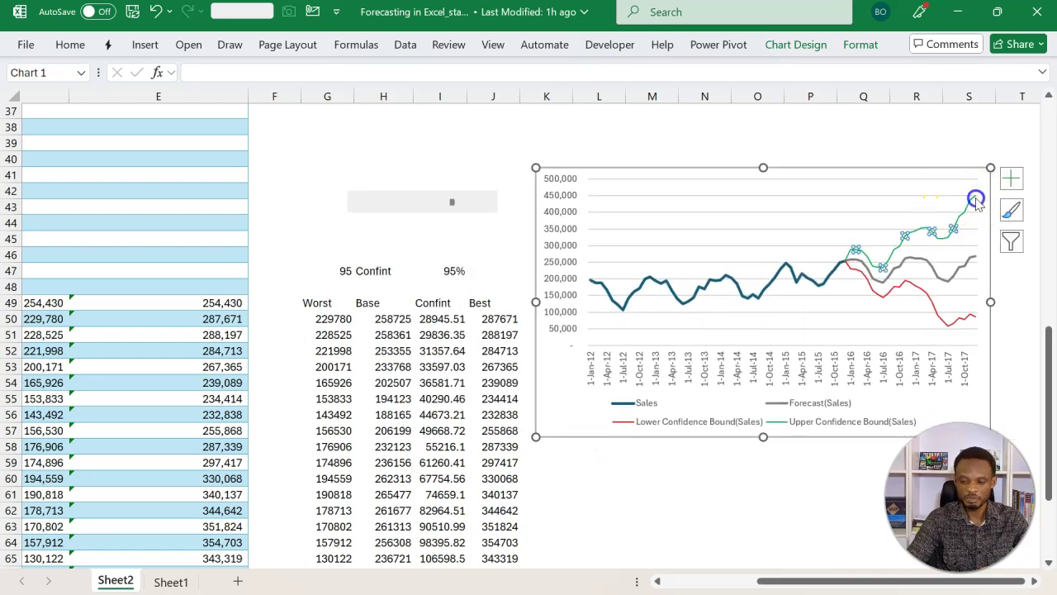
click(1011, 177)
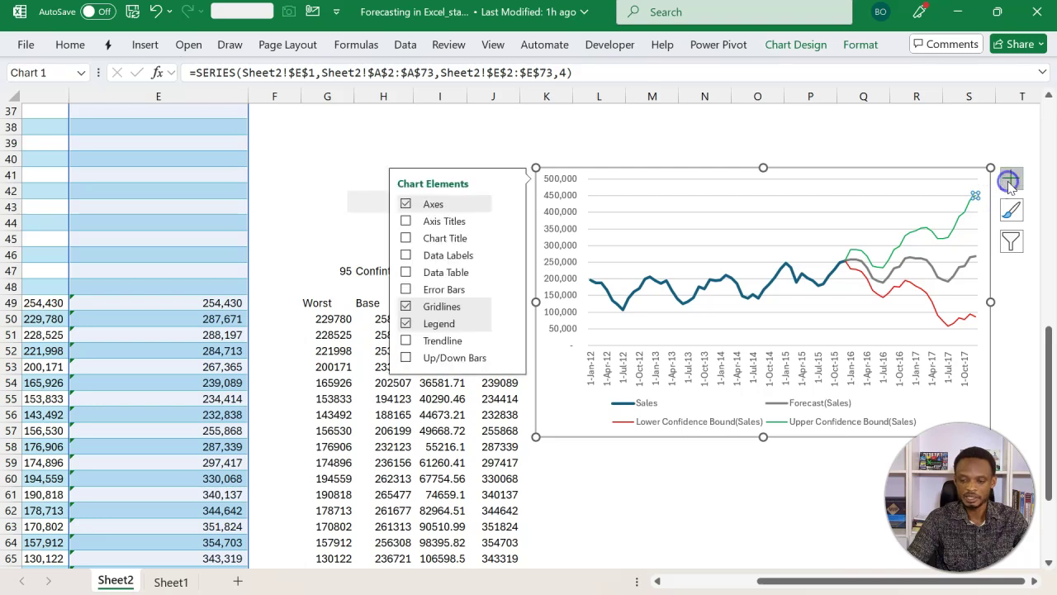
click(405, 254)
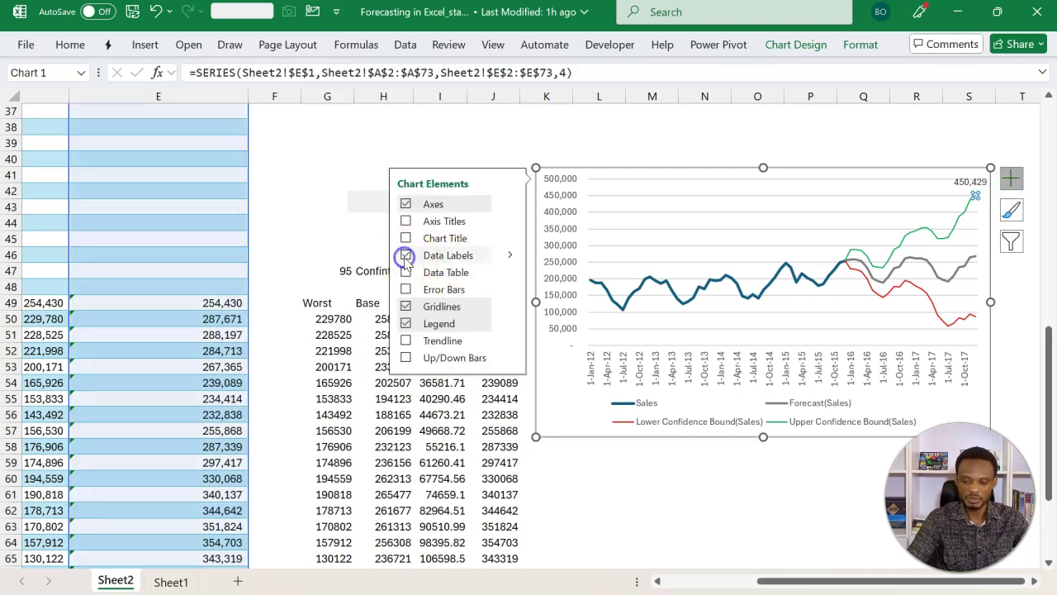
click(977, 263)
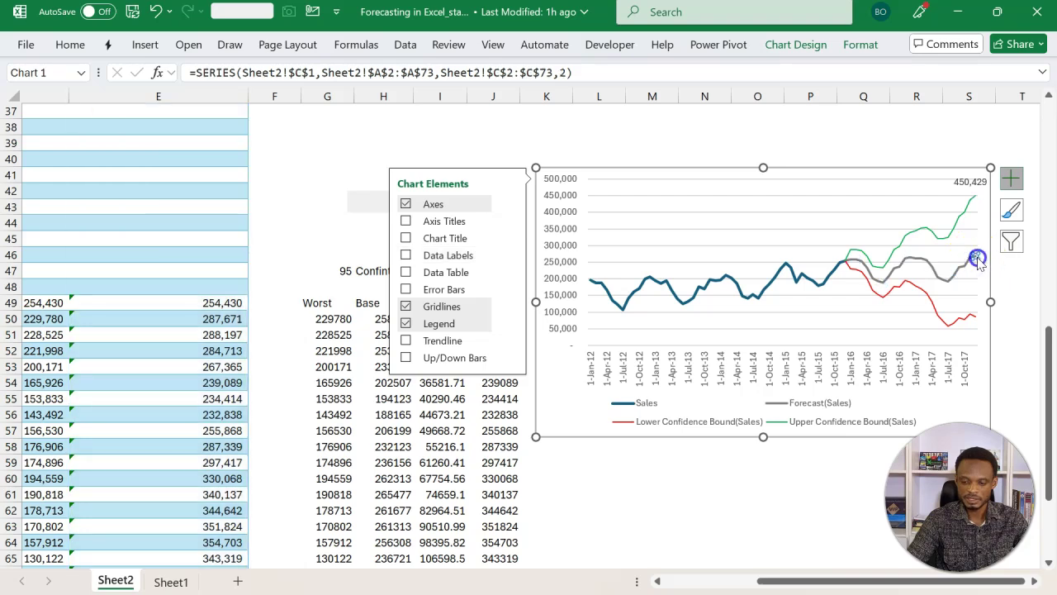
click(1012, 178)
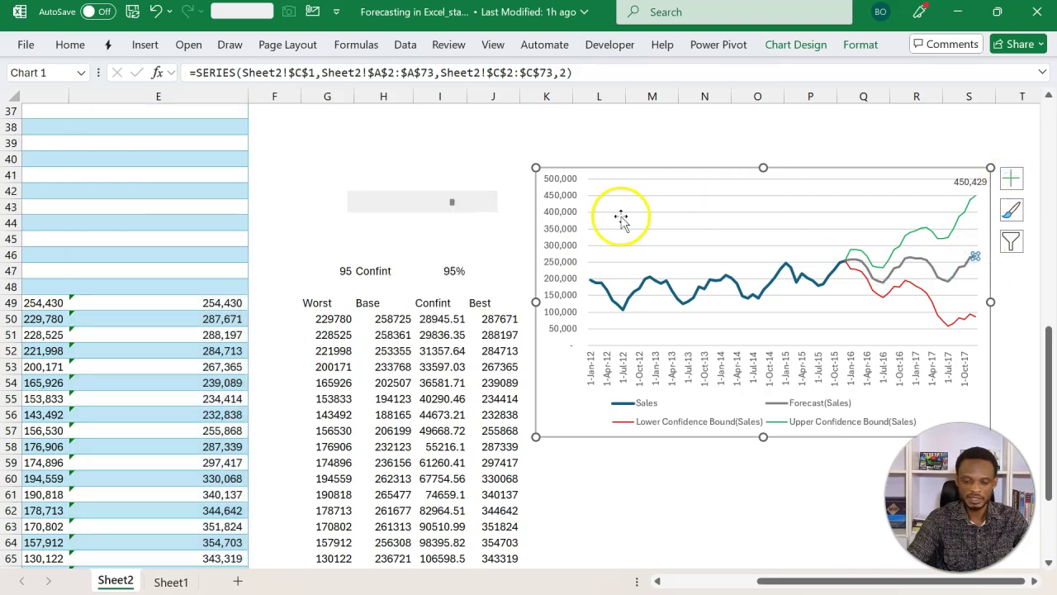
click(1012, 177)
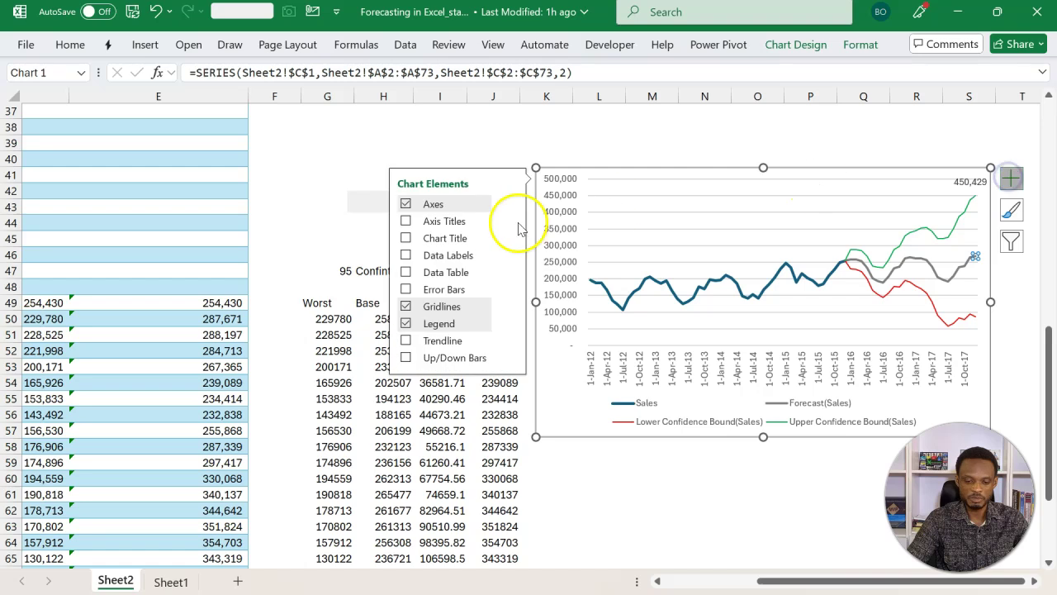
click(410, 257)
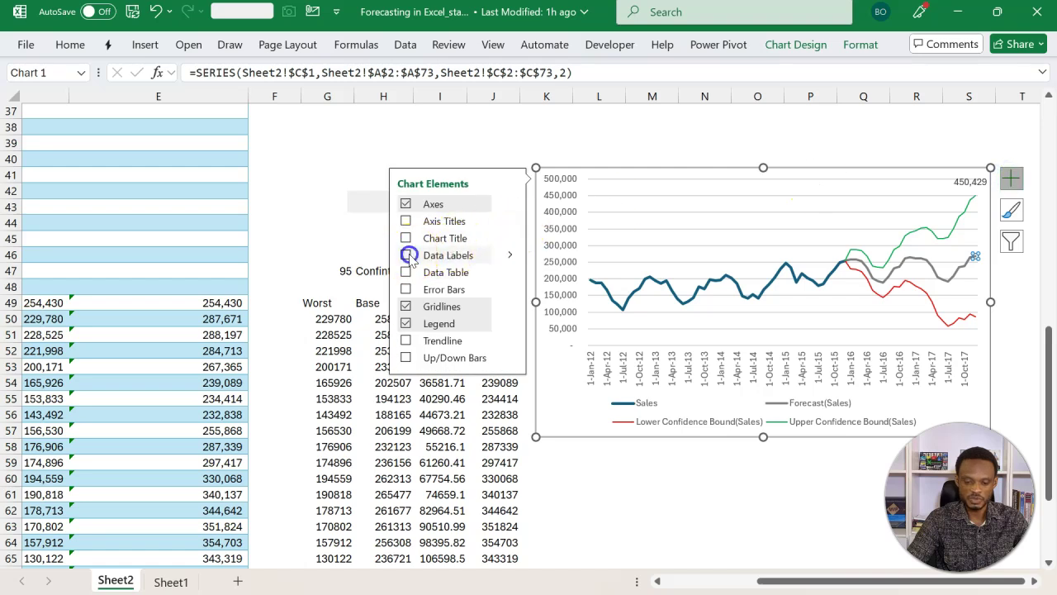
click(976, 319)
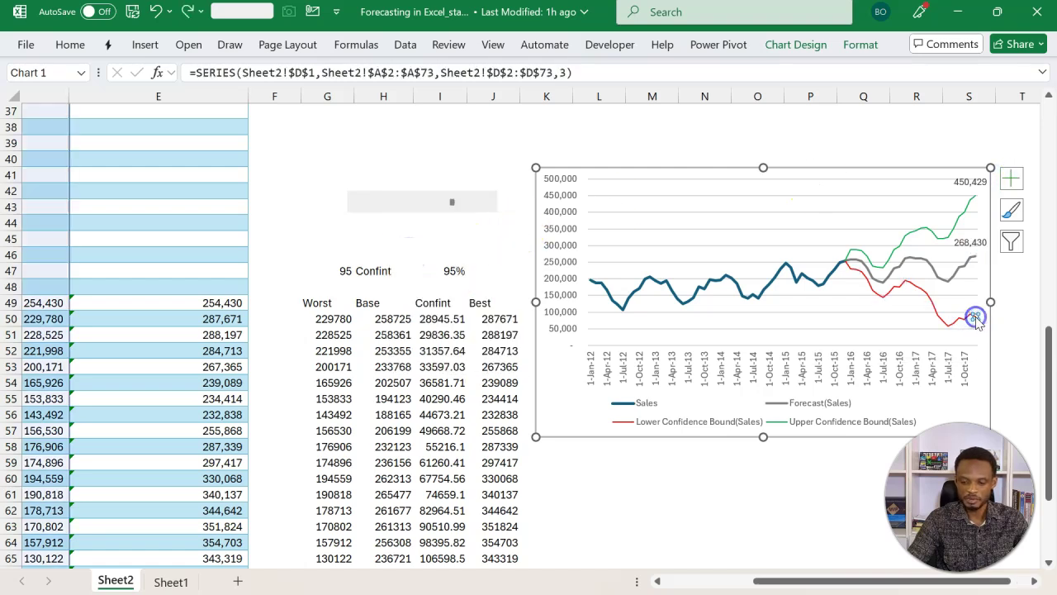
click(1012, 178)
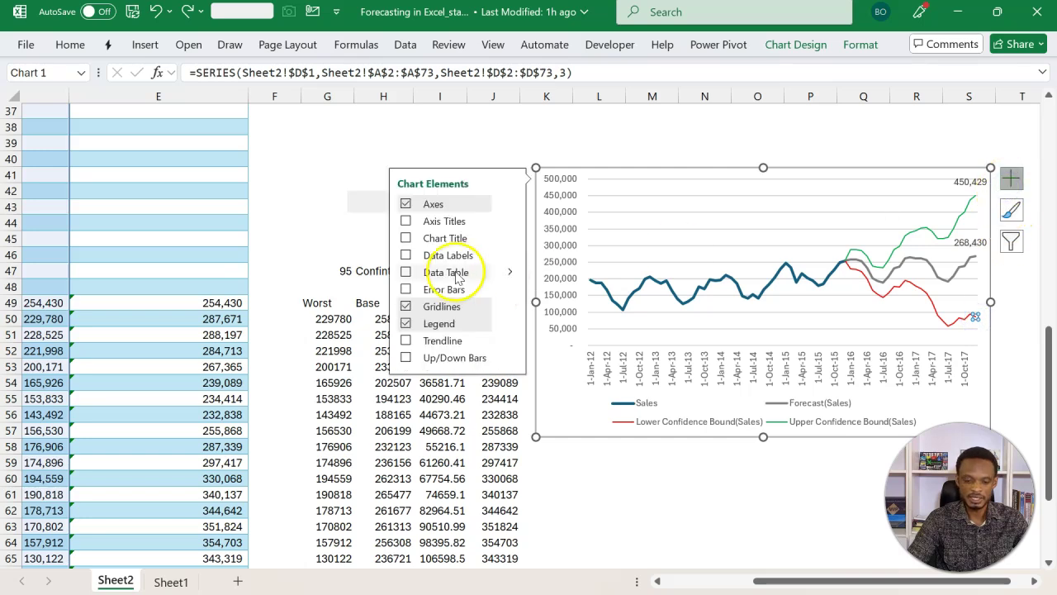
click(406, 256)
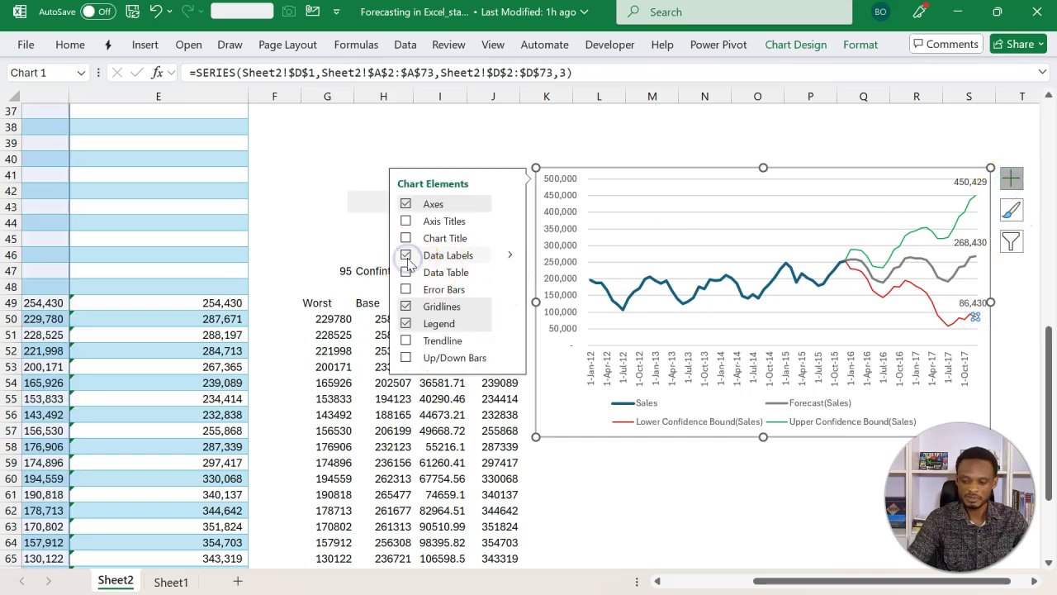
click(355, 176)
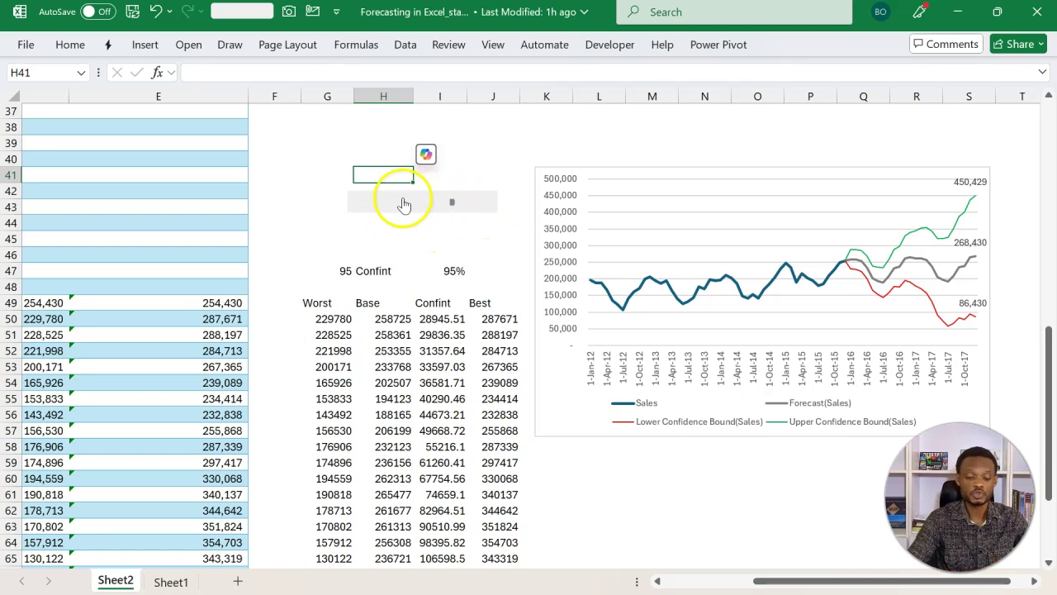
Set the scroll bar to 85% confidence, narrowing the bounds to 402,103 and 134,757
click(354, 212)
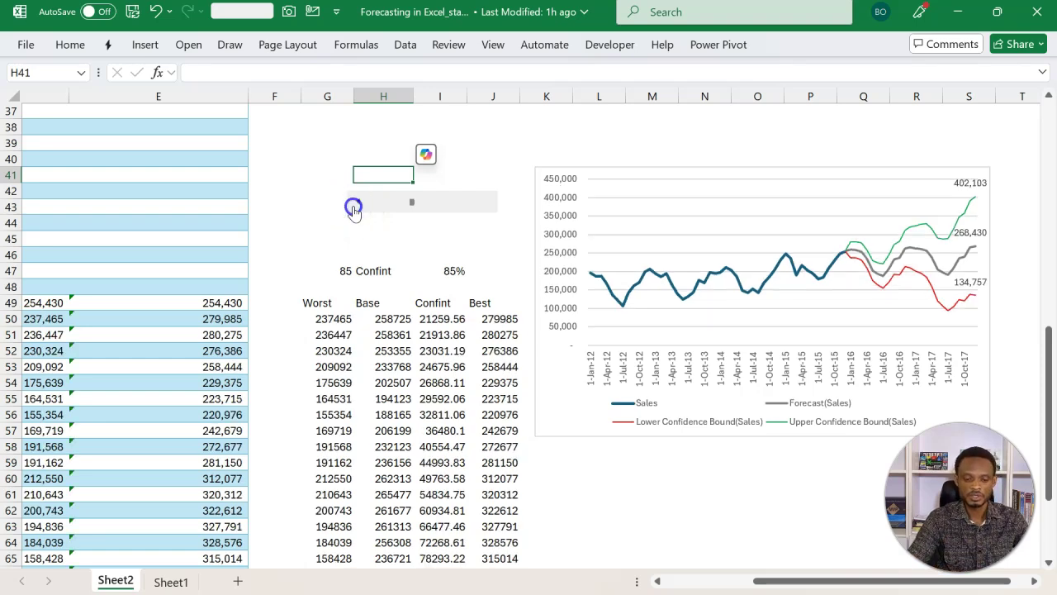
click(353, 211)
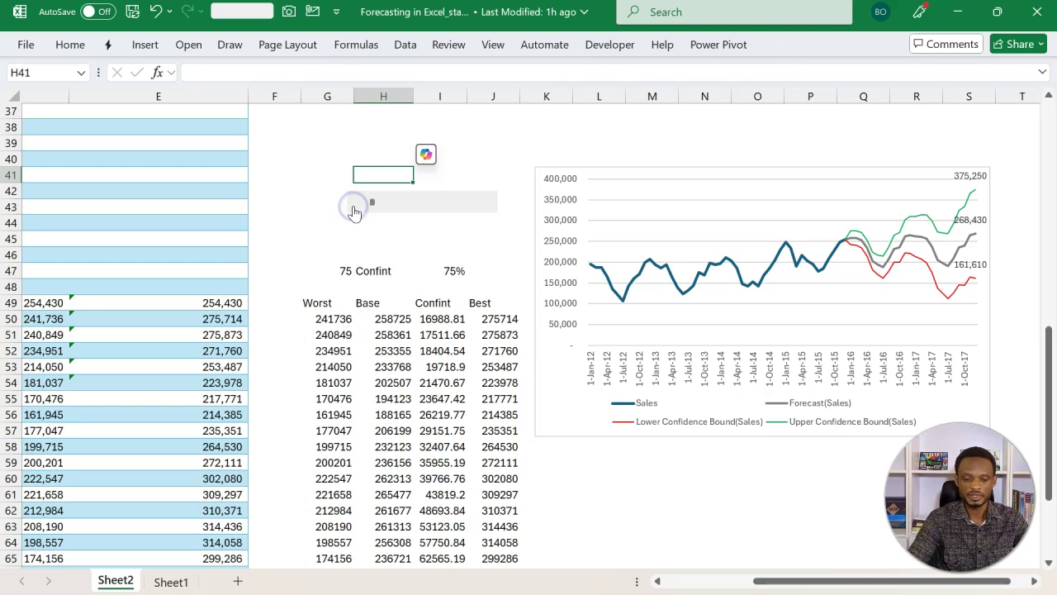
click(485, 206)
click(485, 206)
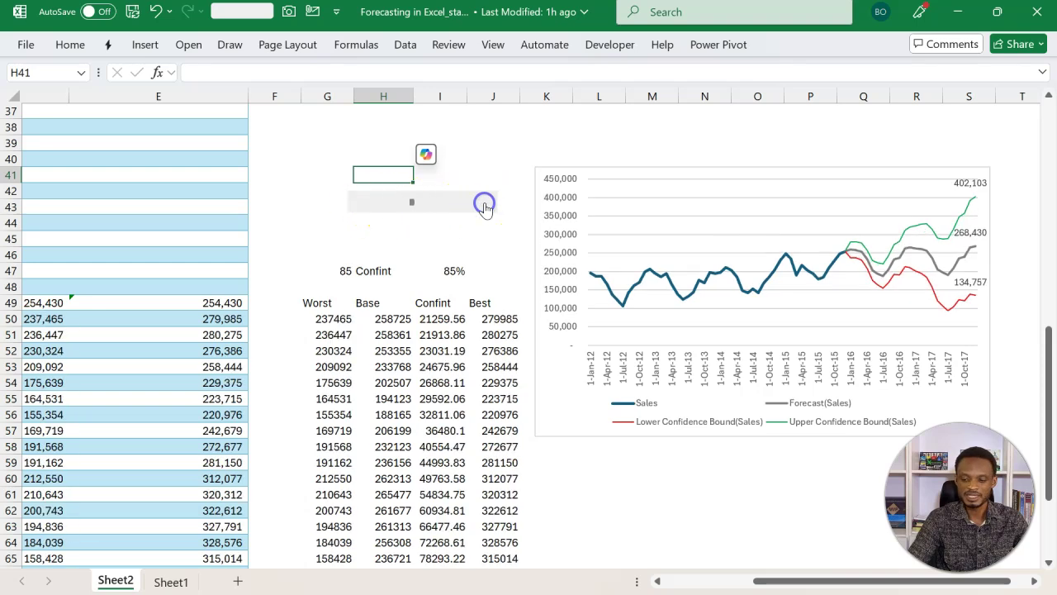